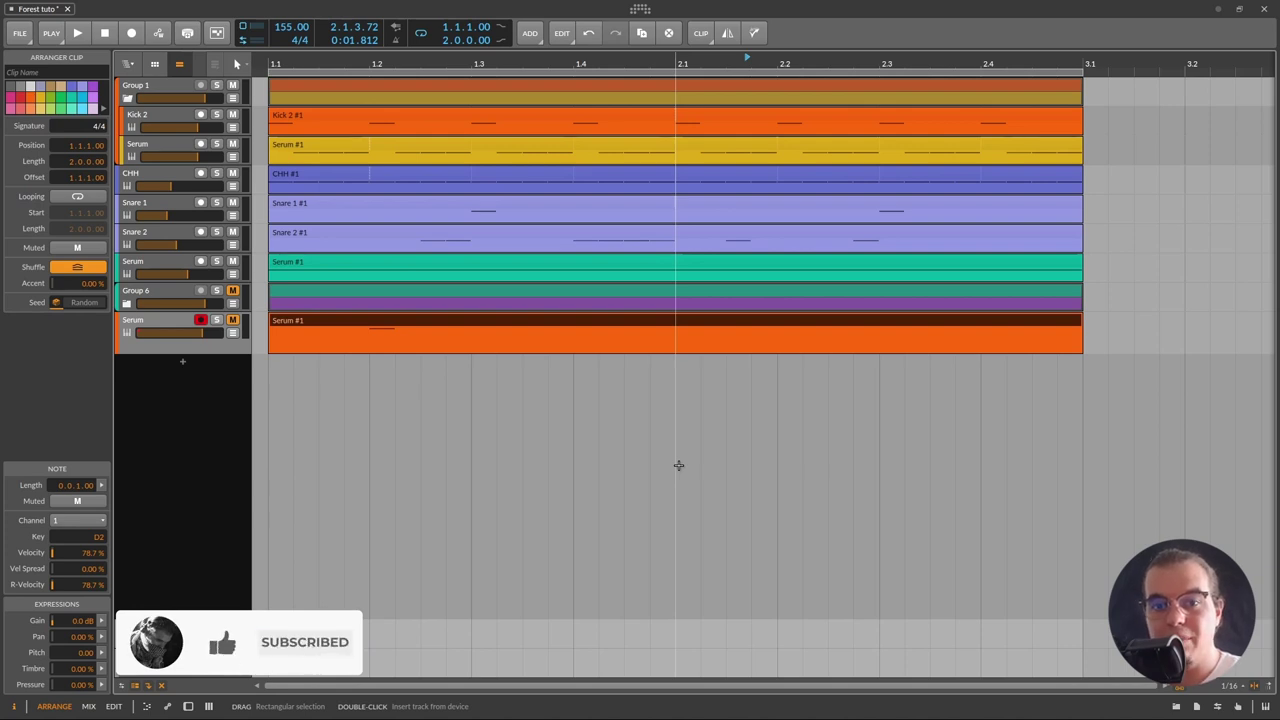
- Play the two-bar arrangement to hear the existing groove, then stop playback
left_click(678, 465)
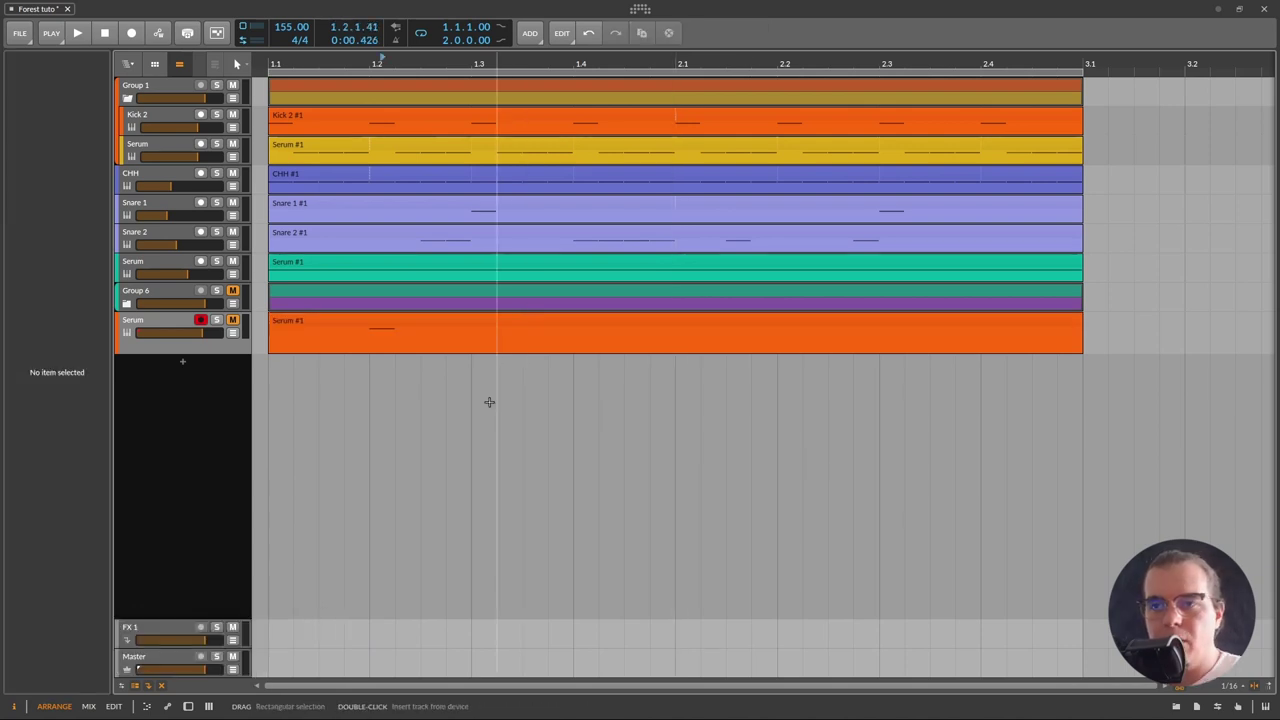
left_click(360, 320)
key("space")
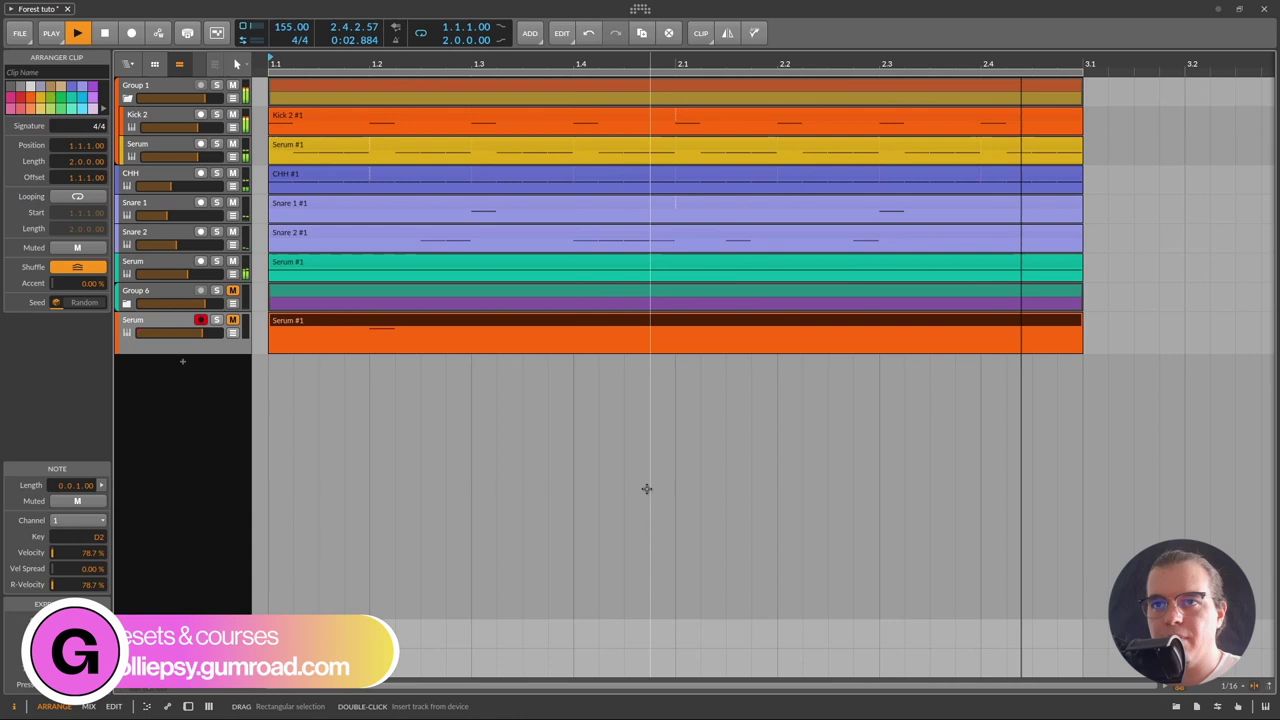
key("space")
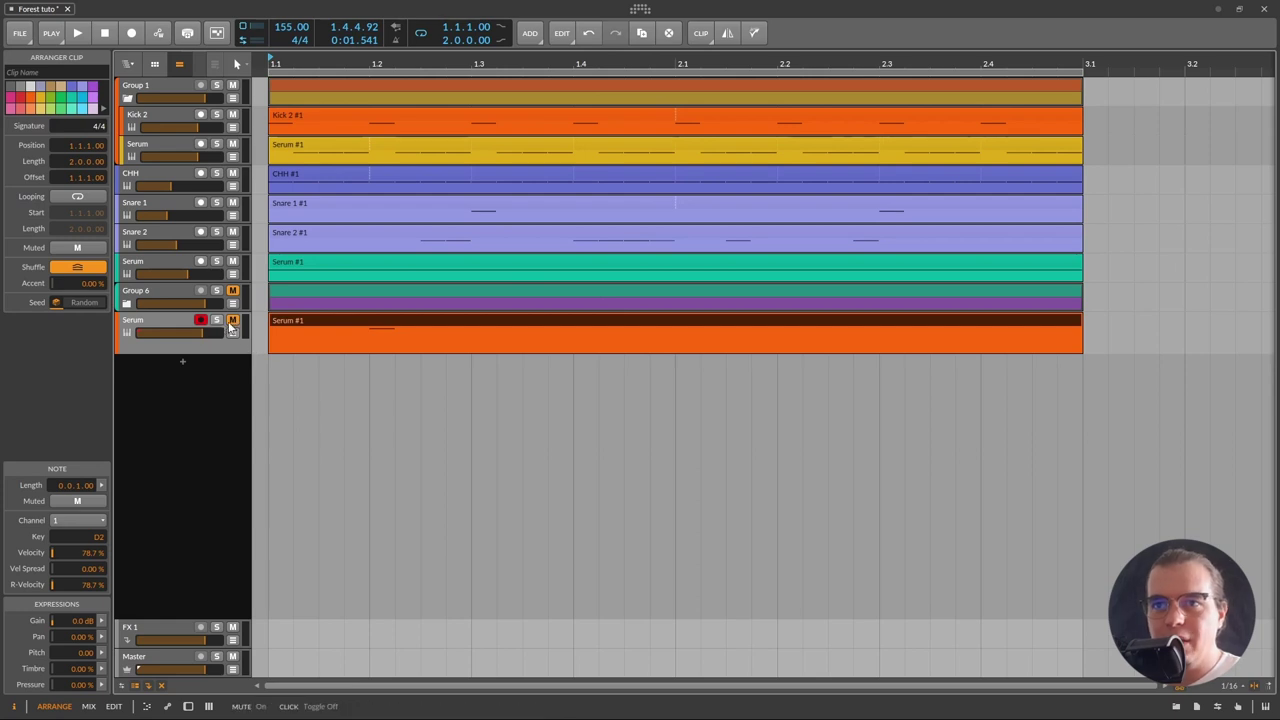
- Unmute the orange Serum track at the end of the track list and open its clip's notes for viewing
double_click(142, 330)
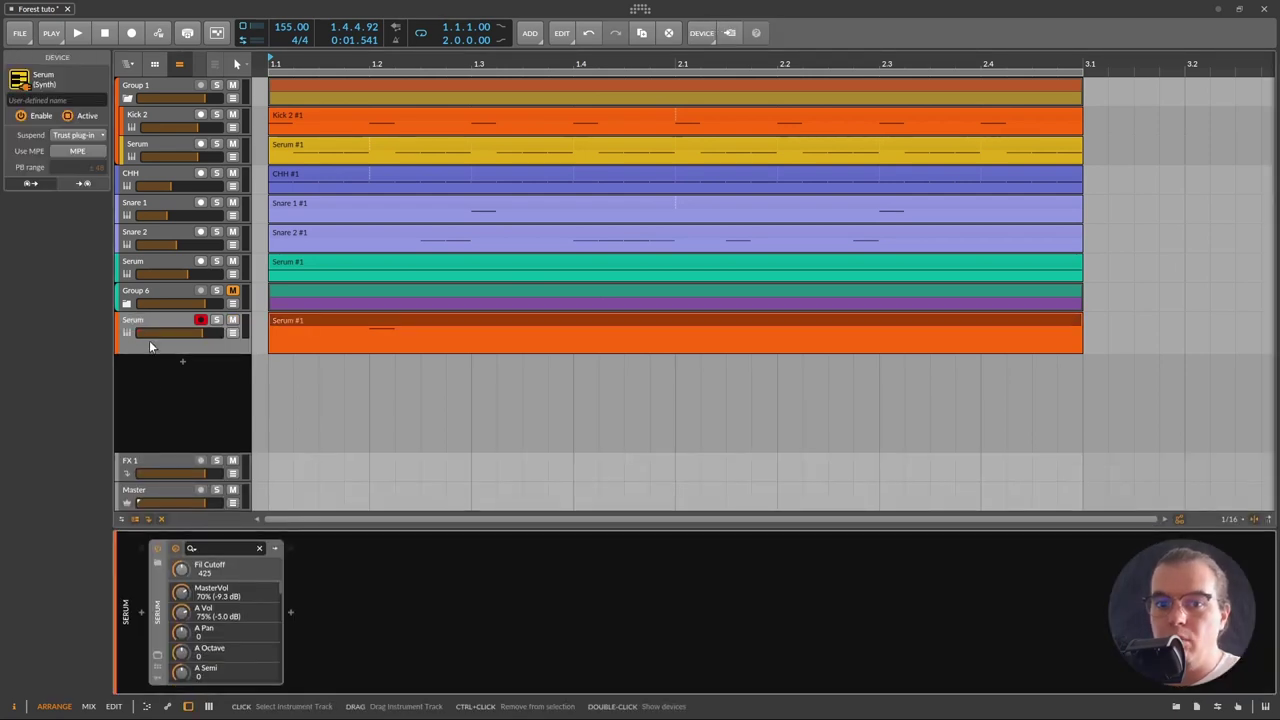
left_click(529, 336)
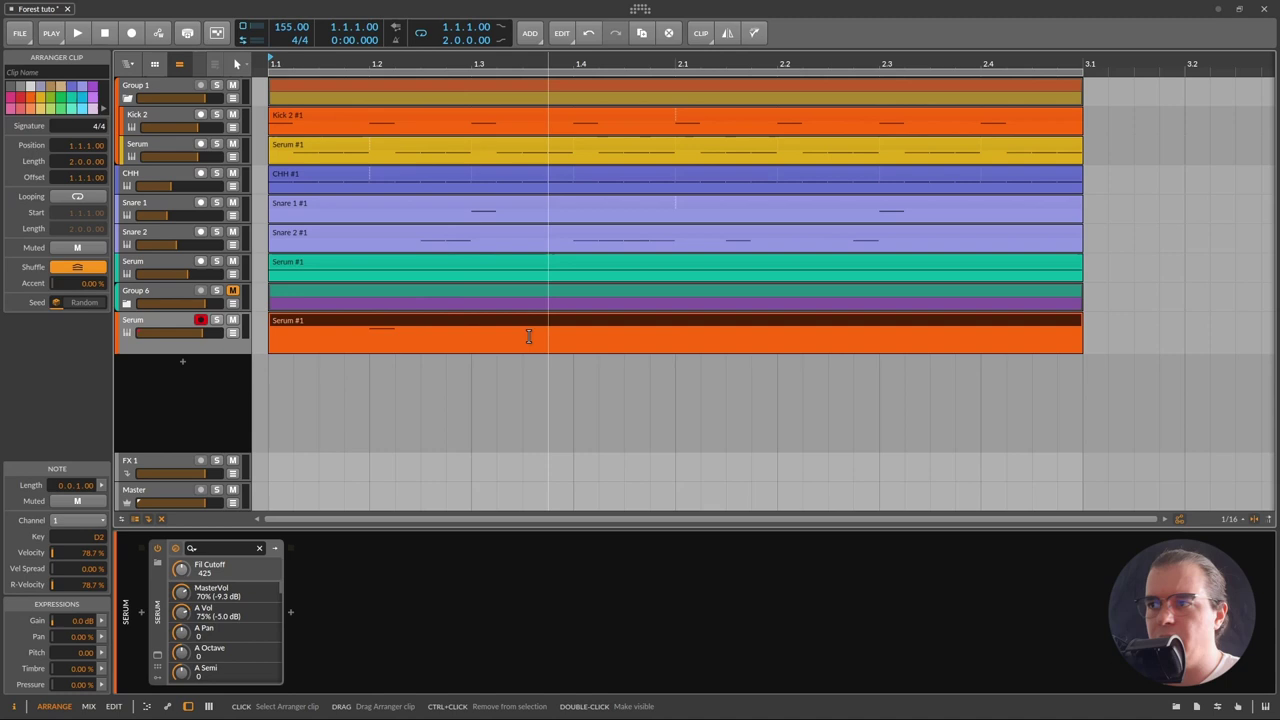
double_click(323, 321)
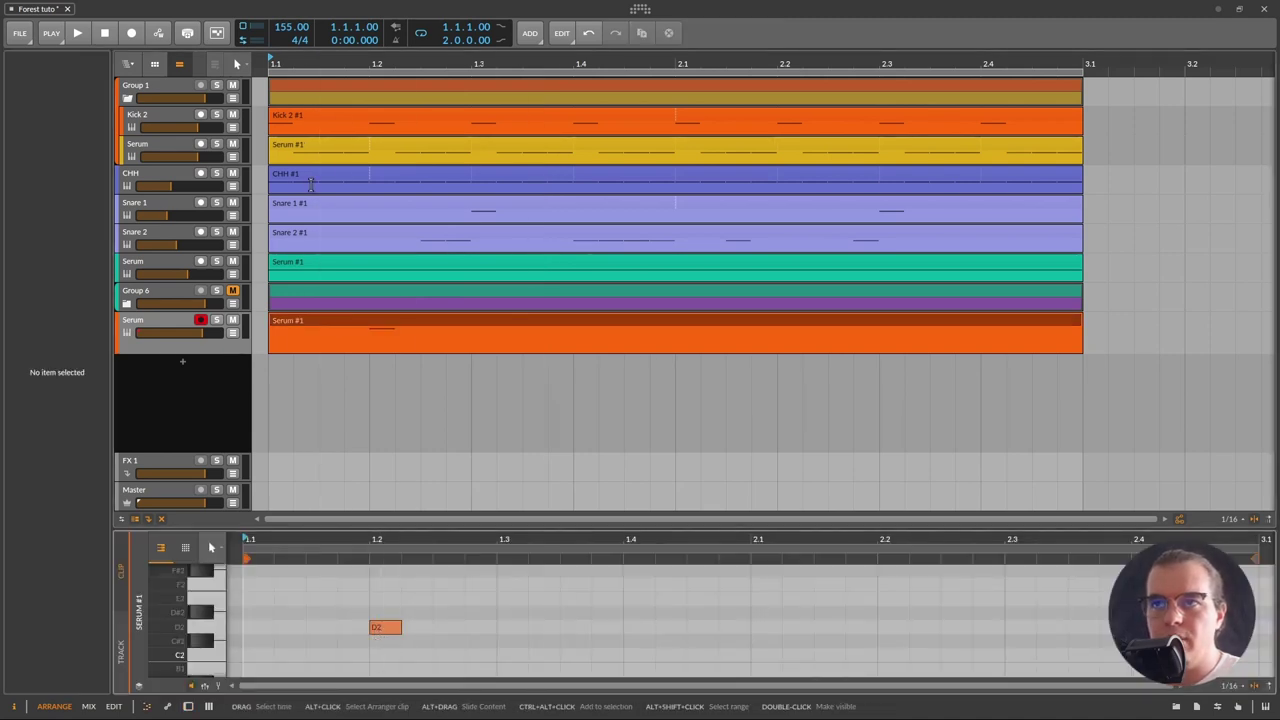
left_click(328, 148)
- Solo the orange Serum track and open its Serum synth window over the middle of the arrangement
left_click(208, 326)
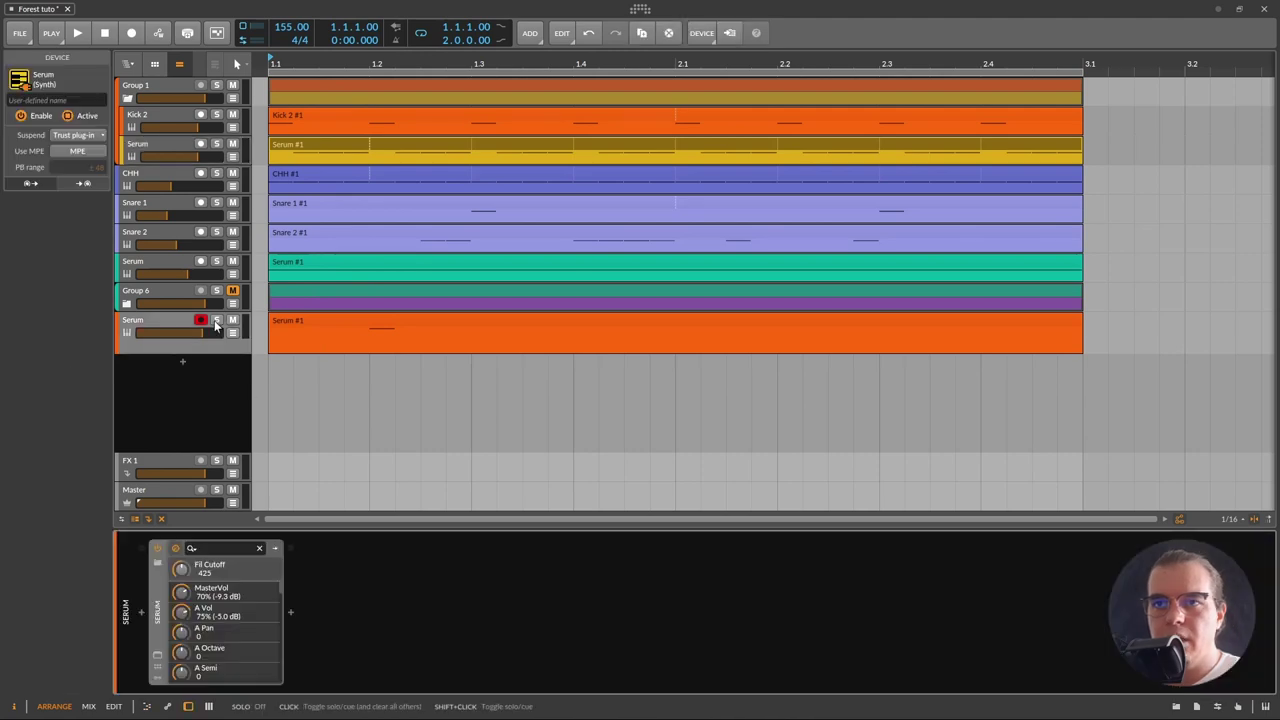
left_click(216, 320)
left_click(157, 655)
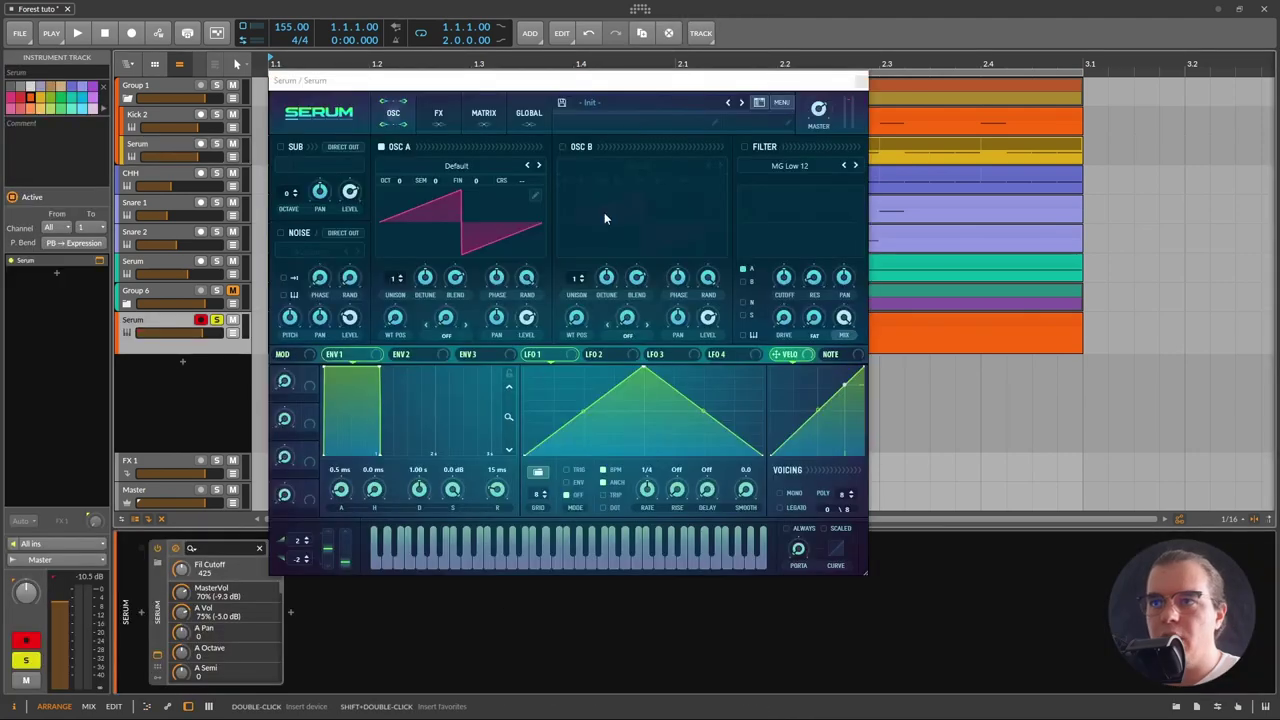
left_click_drag(465, 85, 620, 166)
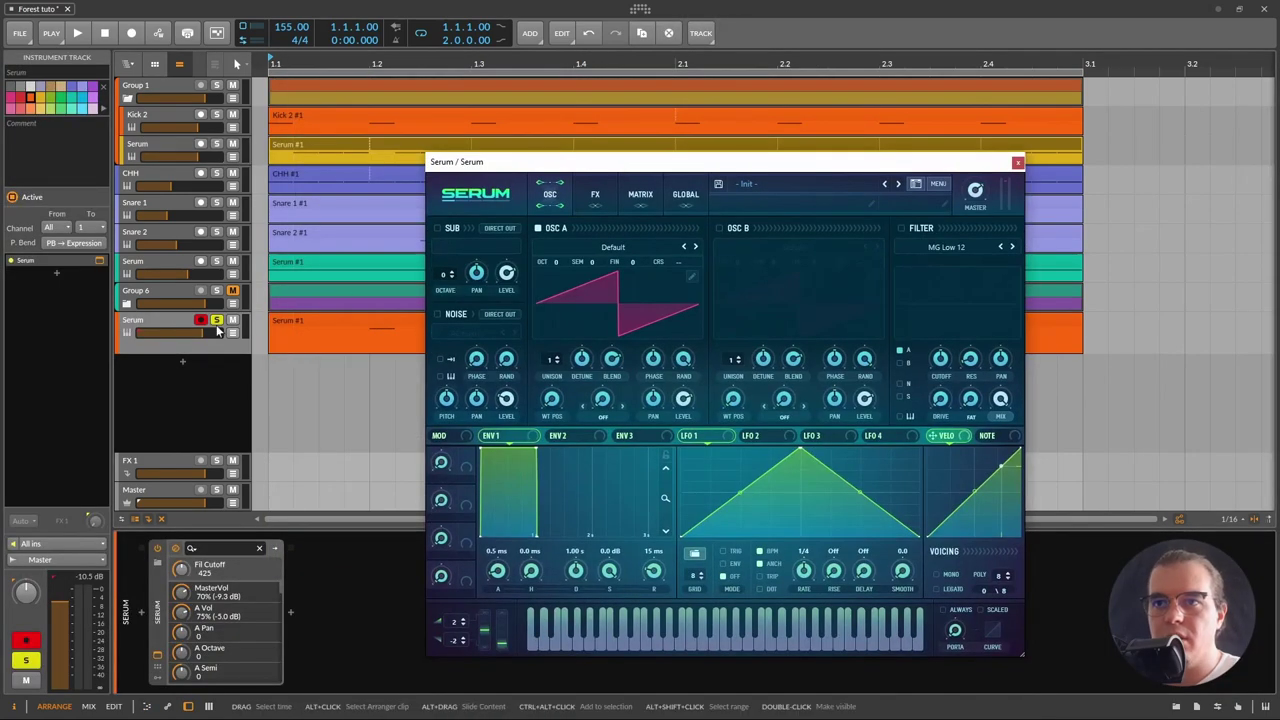
- Load the Basic Shapes wavetable into oscillator A
key("space")
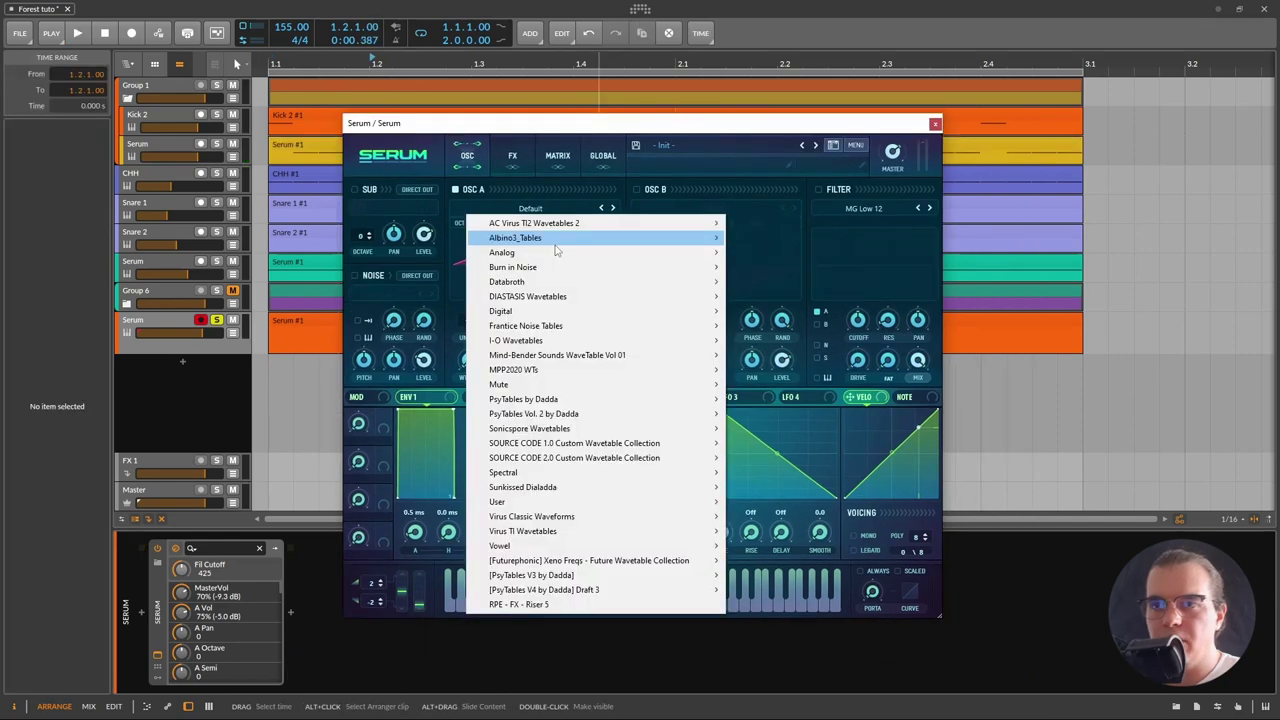
mouse_move(555, 245)
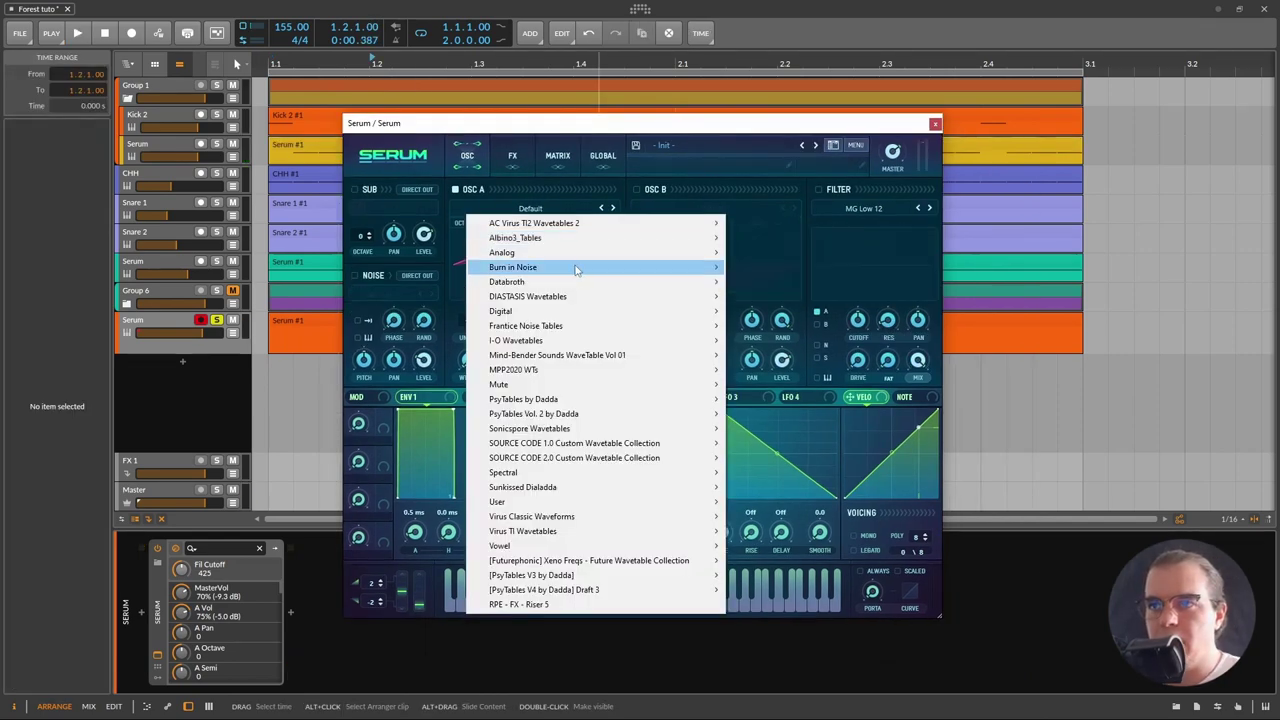
left_click(575, 266)
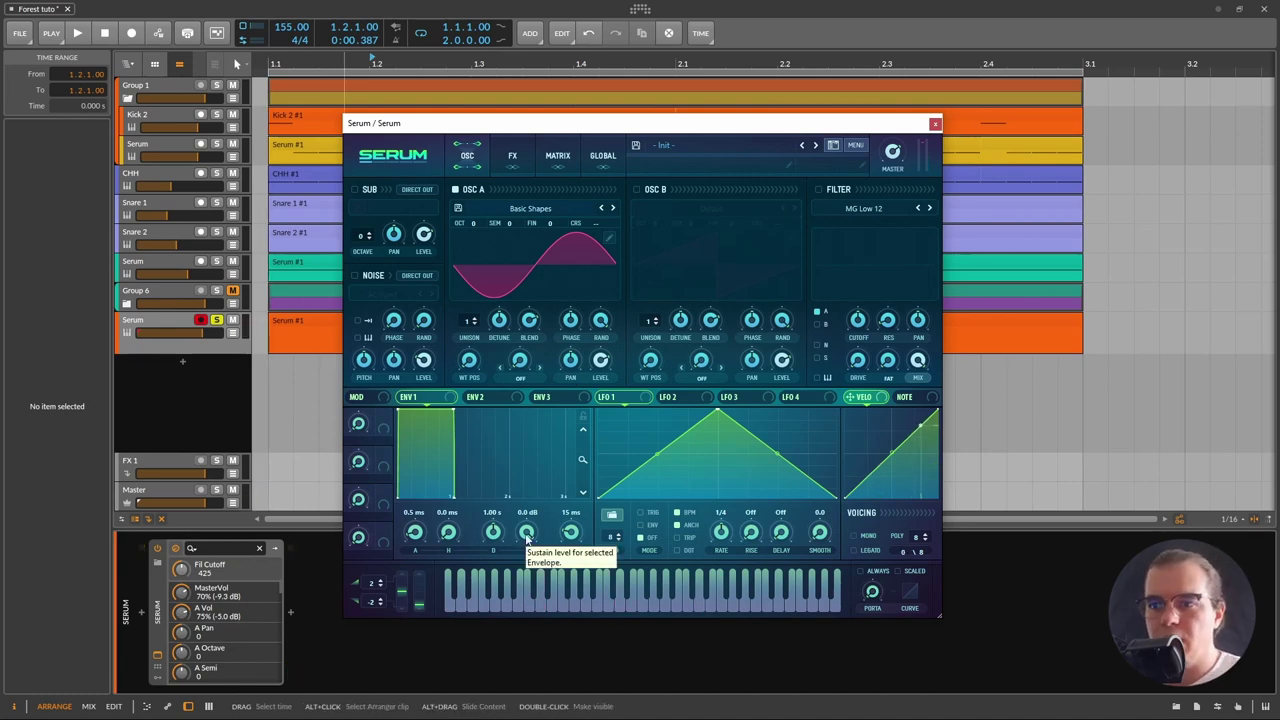
- Shape Envelope 1 into a short pluck with a 181 ms decay, minimum sustain and 141 ms release
left_click_drag(527, 539, 527, 600)
mouse_move(493, 532)
left_mouse_down()
mouse_move(453, 512)
mouse_move(494, 530)
left_mouse_up()
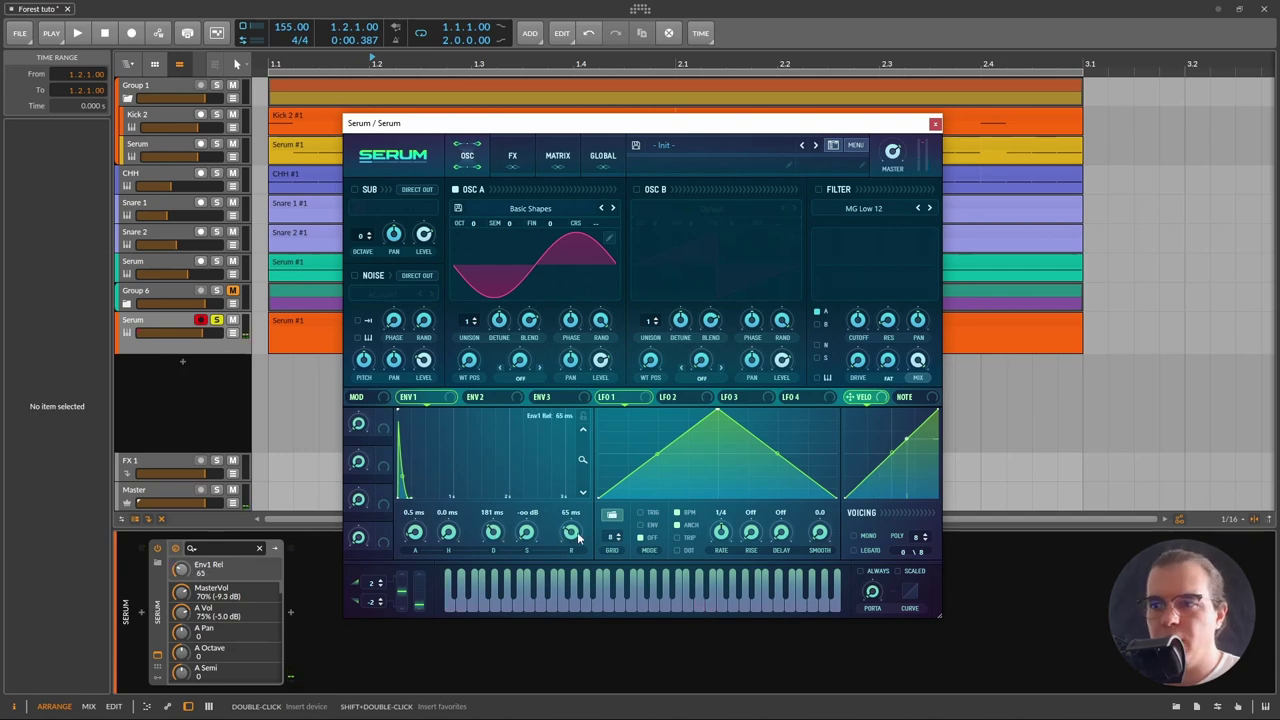
left_click_drag(570, 538, 585, 538)
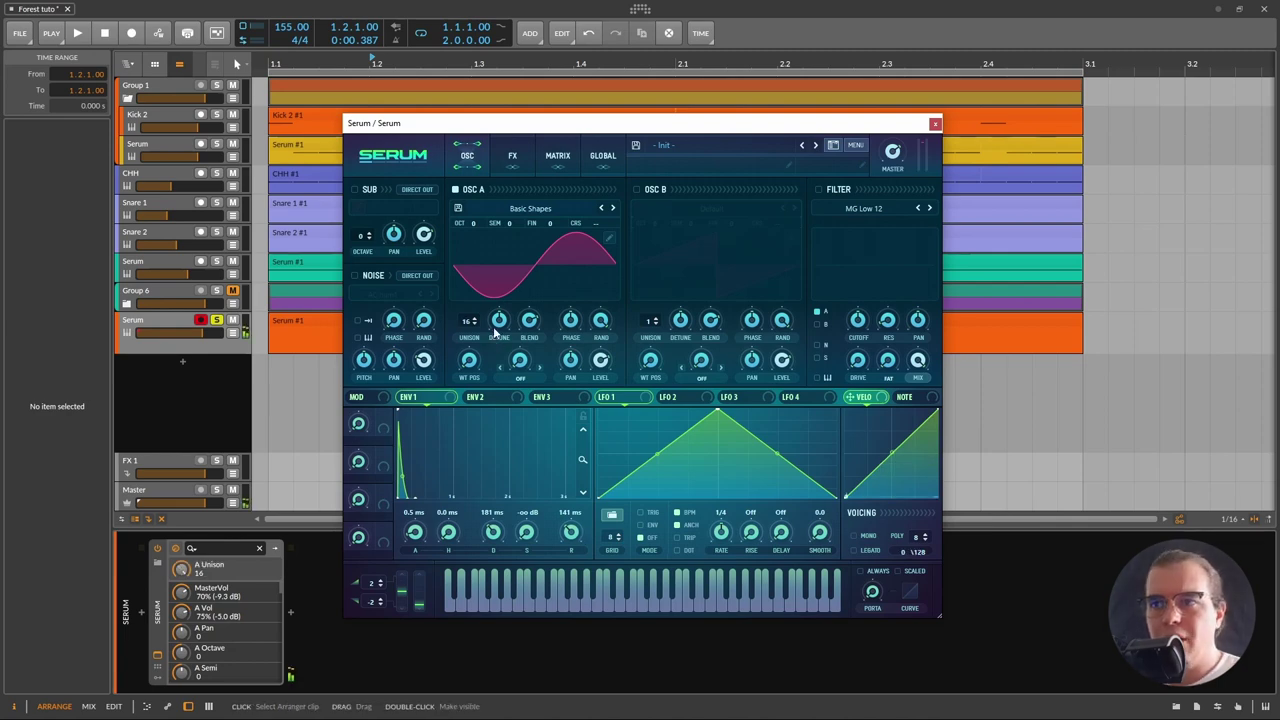
- Give oscillator A 16 unison voices with detune at 1.00 and a unison range of 48
left_click_drag(498, 329, 620, 281)
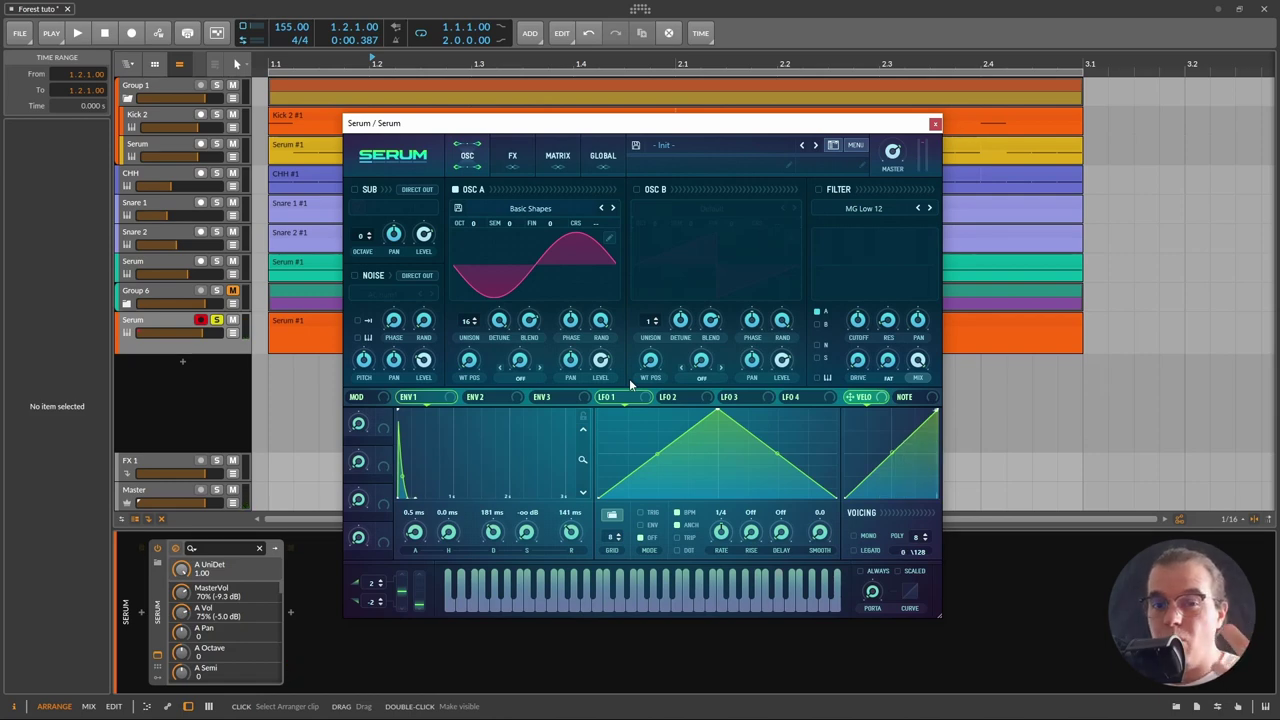
left_click(607, 160)
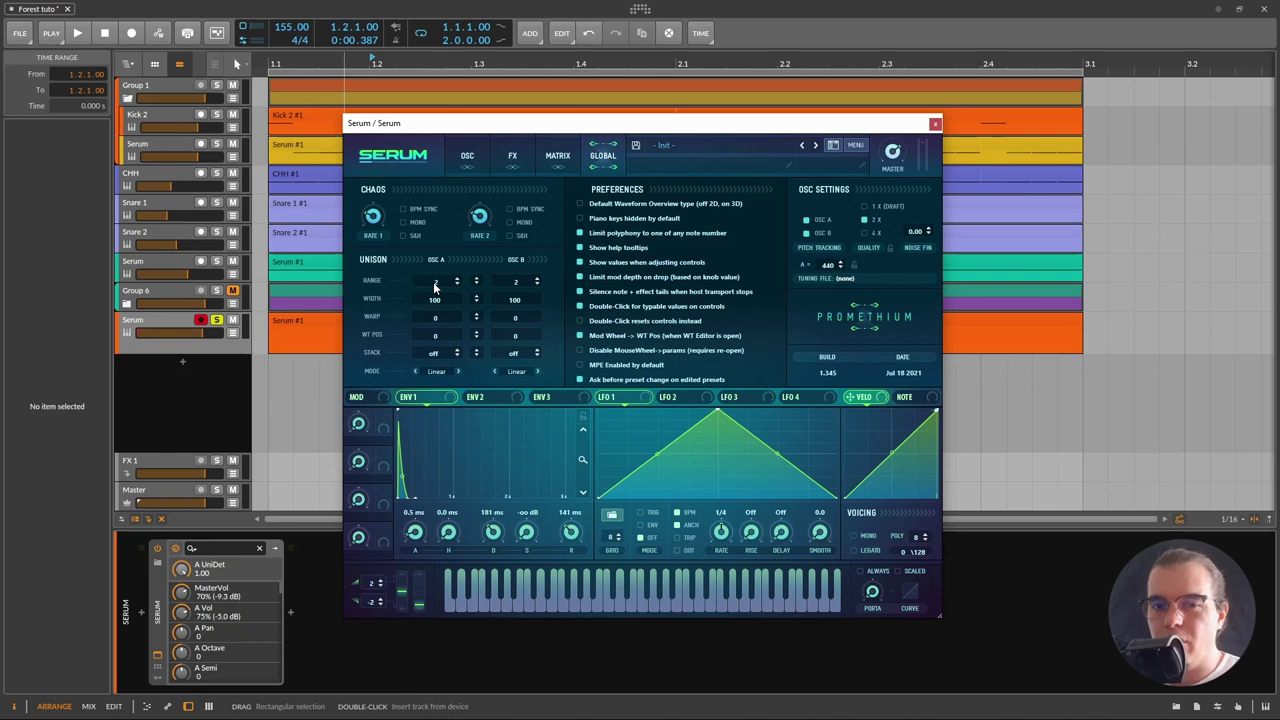
left_click_drag(433, 282, 650, 118)
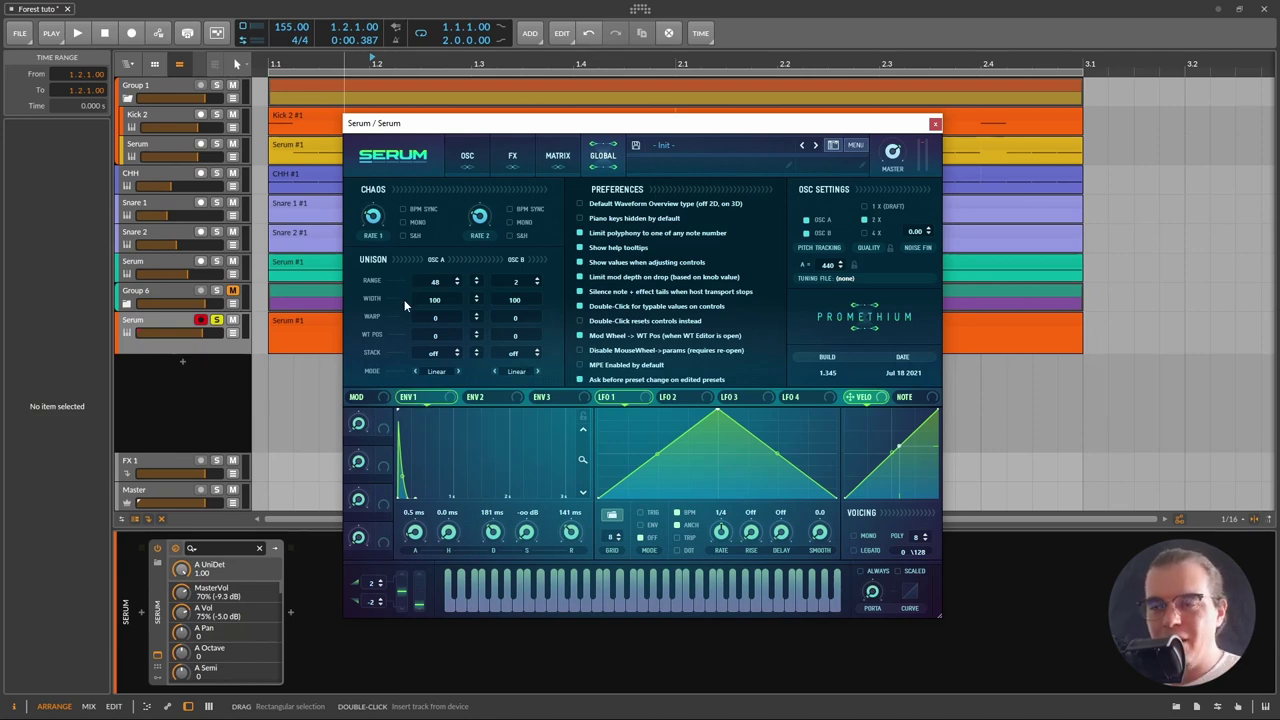
left_click(318, 325)
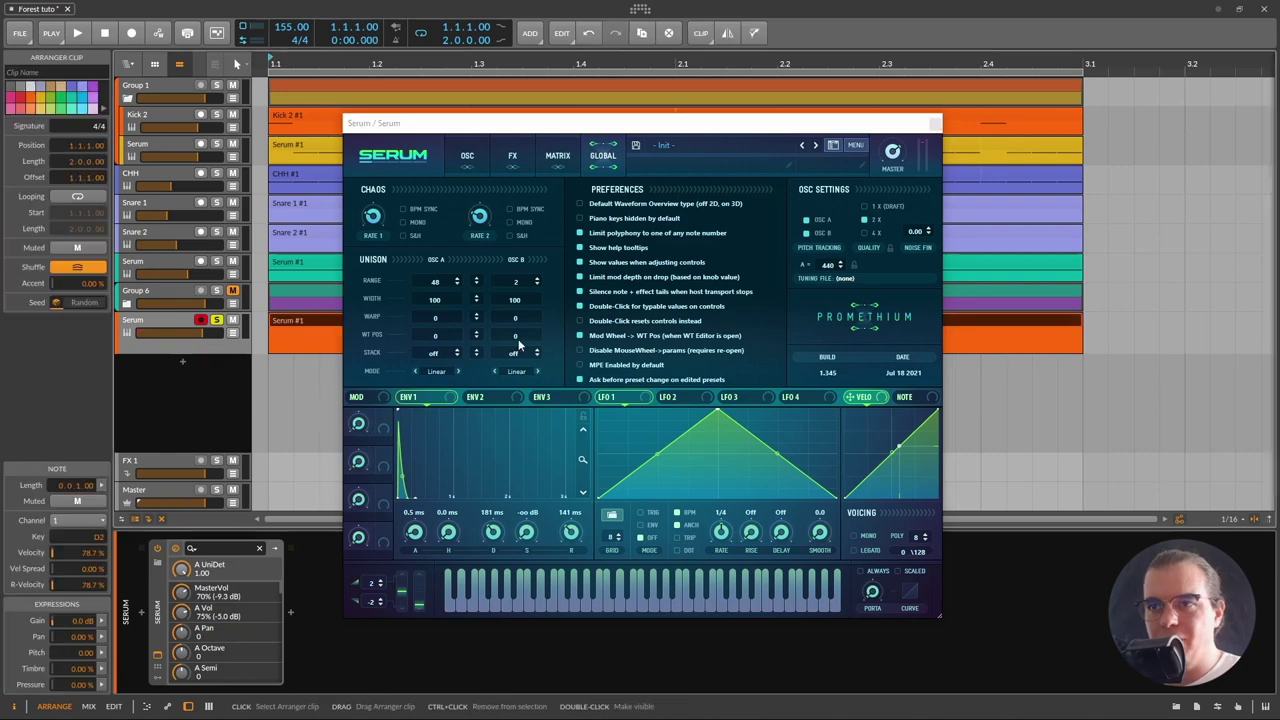
- Enable the filter as a Band 24 type and set its cutoff to about 715 and resonance to 43
left_click(460, 163)
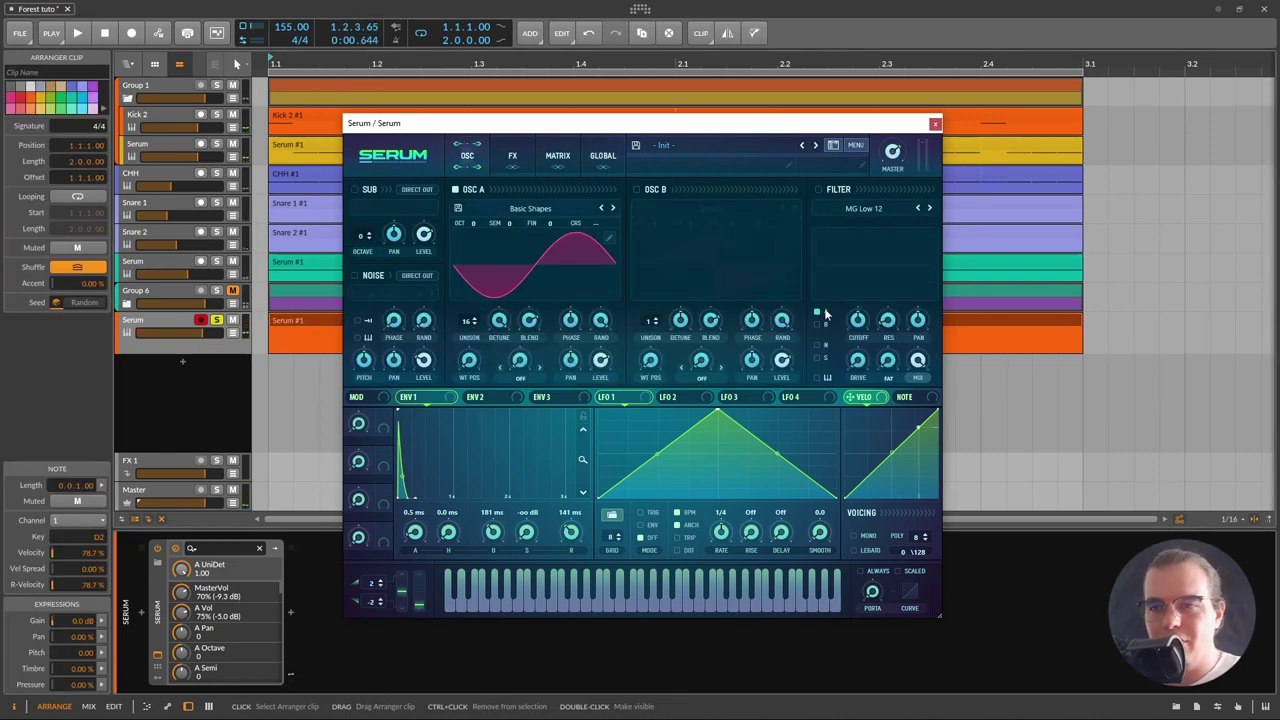
left_click(818, 189)
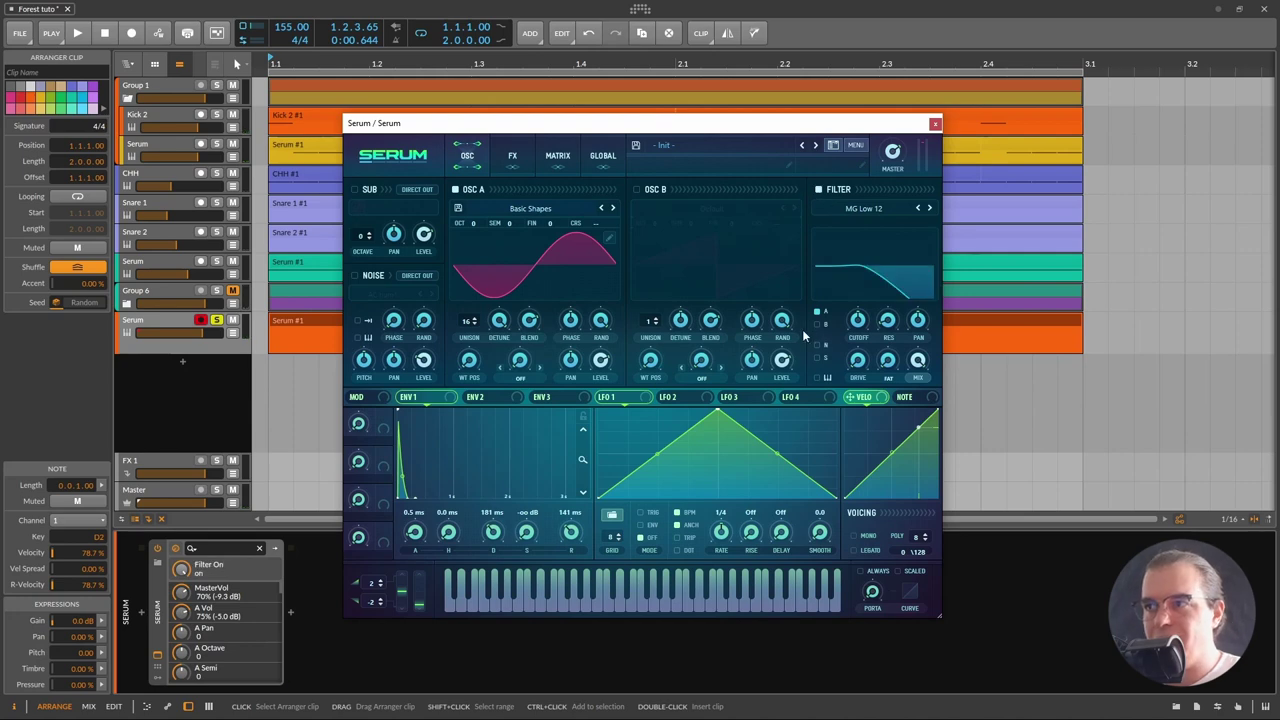
left_click(877, 210)
mouse_move(870, 223)
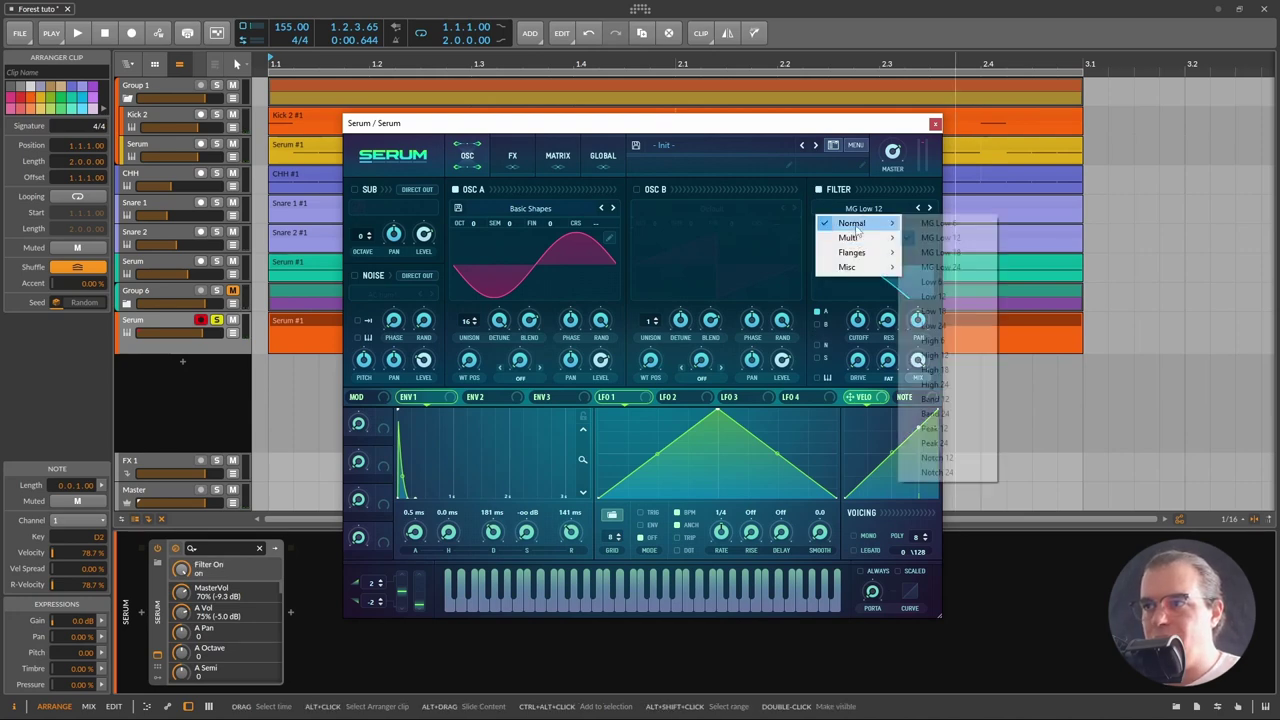
left_click(970, 413)
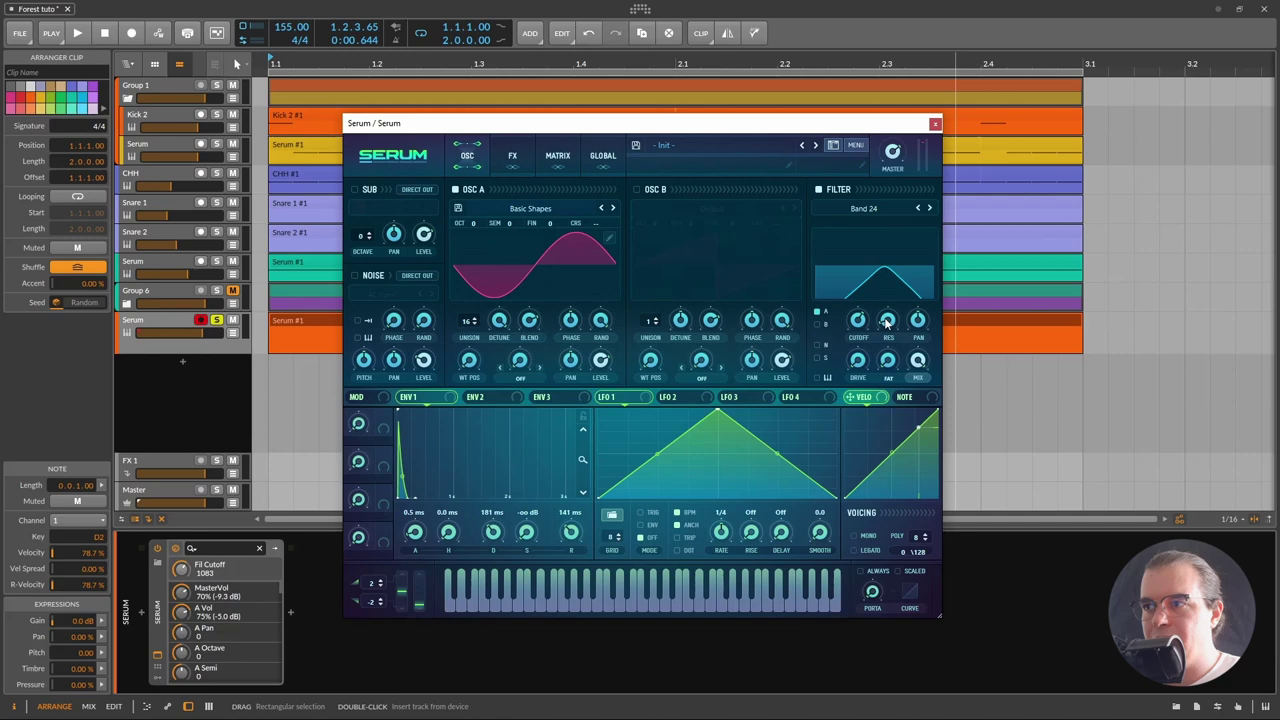
left_click_drag(885, 322, 886, 311)
left_click_drag(862, 359, 913, 318)
key("space")
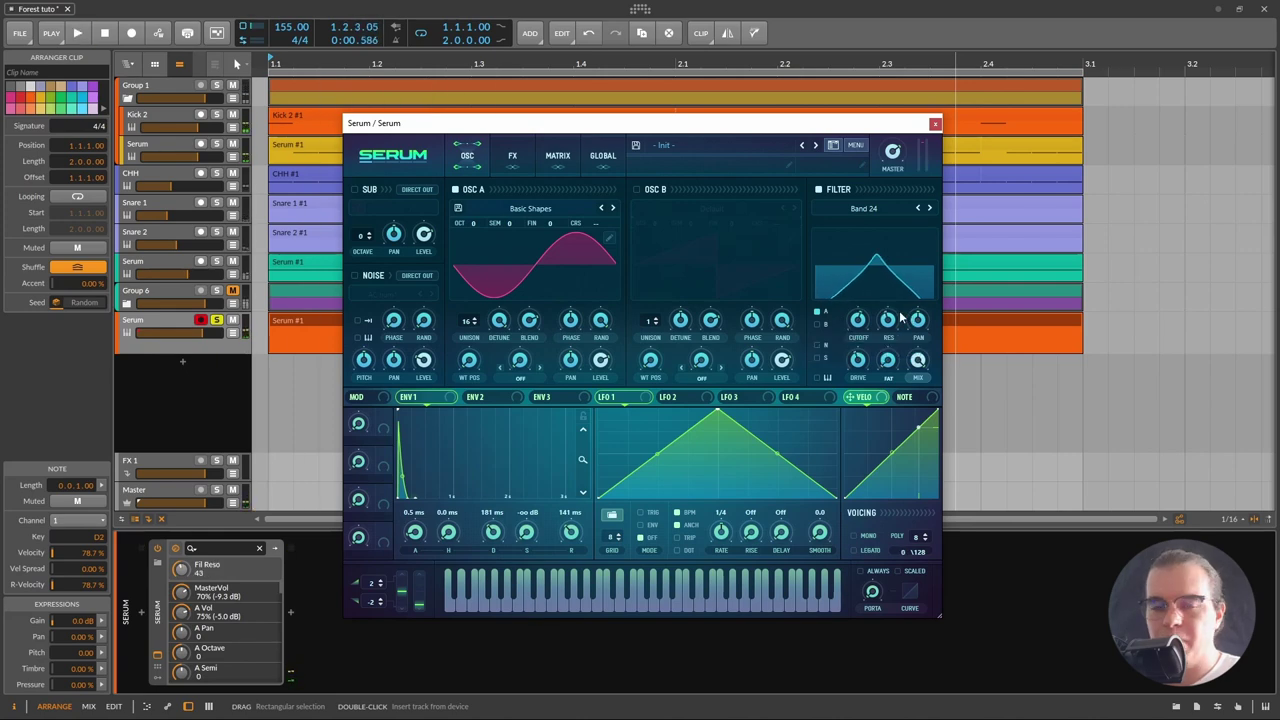
- Modulate the filter cutoff with Envelope 2, using 0% sustain and a 123 ms decay, and audition it
left_click(488, 397)
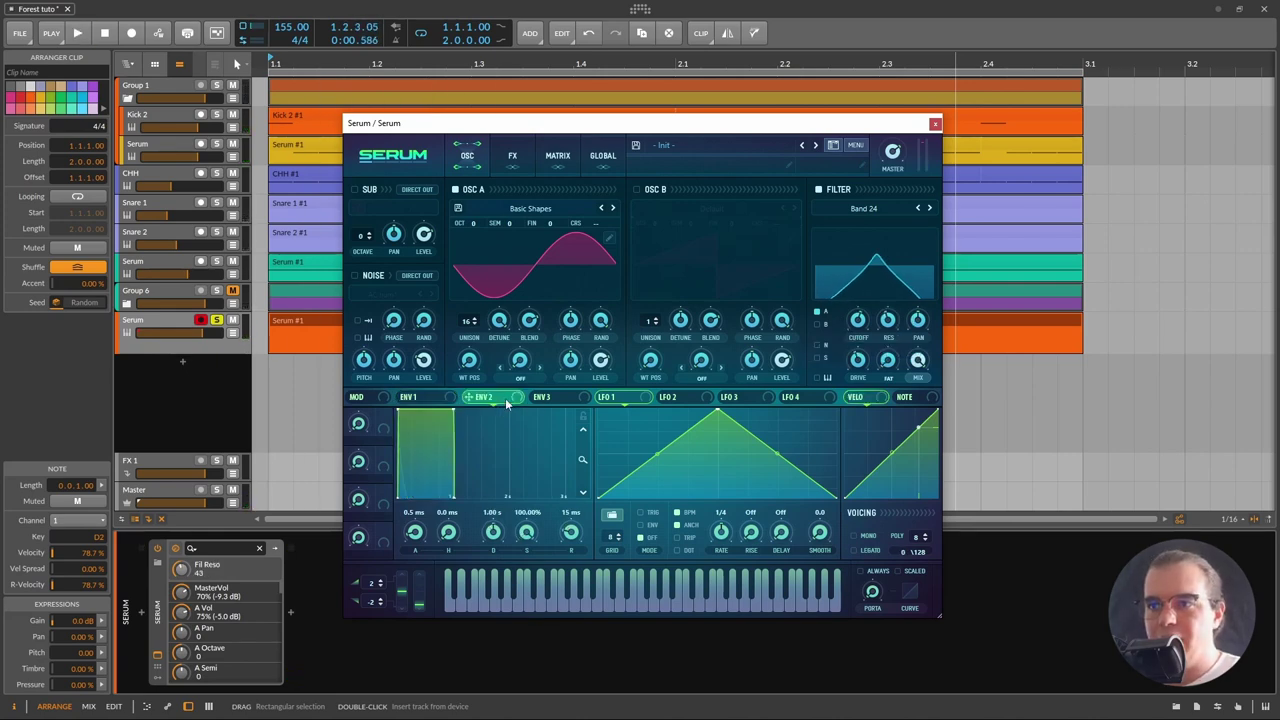
left_click_drag(857, 318, 857, 319)
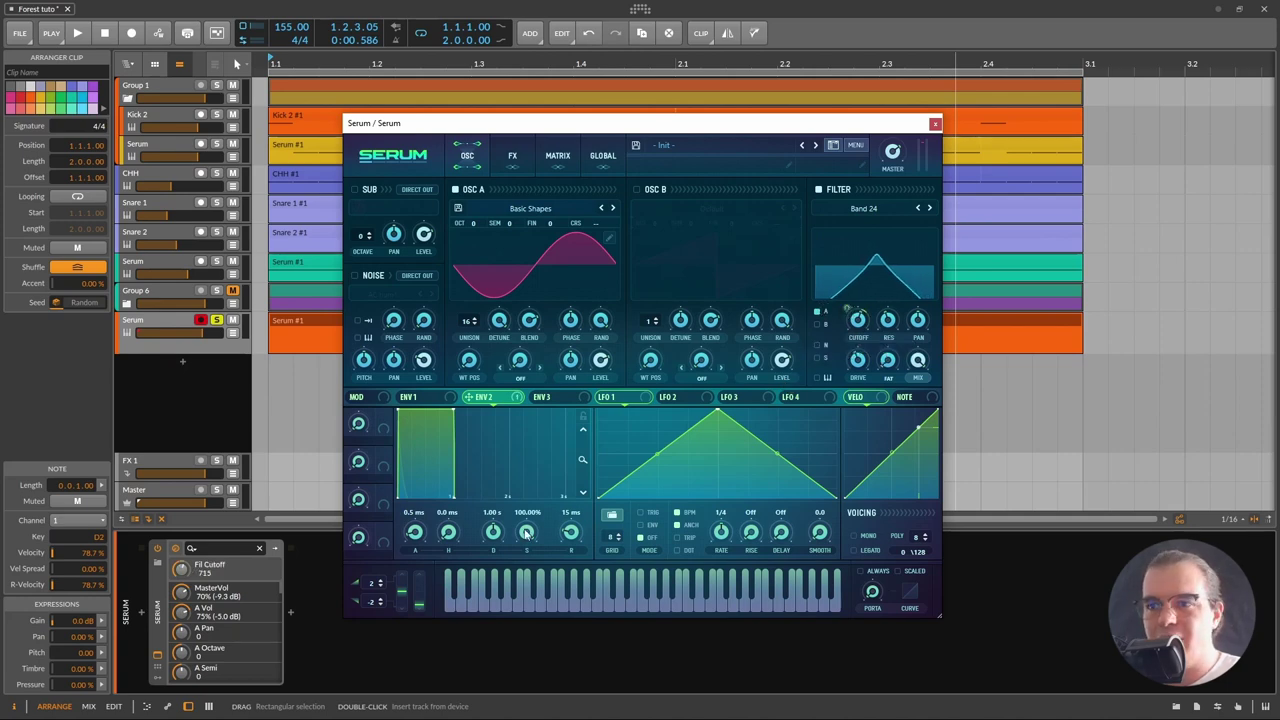
left_click_drag(492, 532, 483, 540)
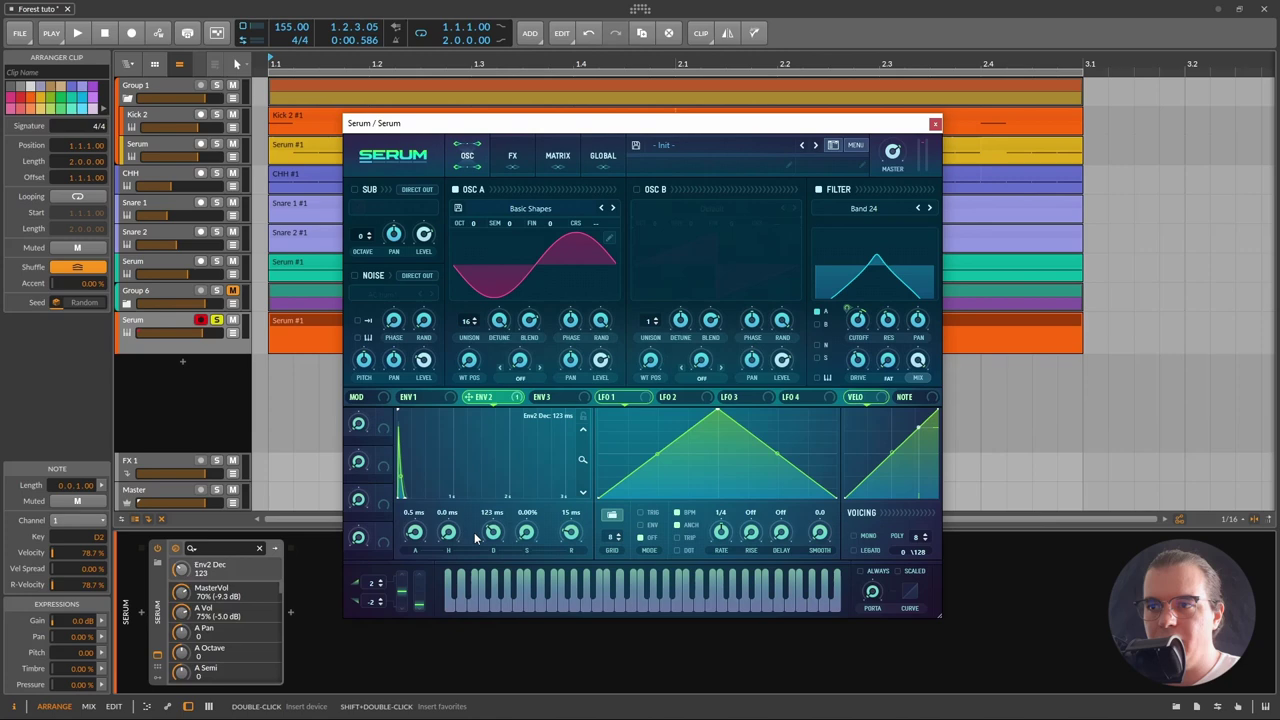
key("space")
key("space")
- Raise the filter cutoff to 850 and shorten Envelope 2's decay to 65 ms while auditioning the sound
left_click_drag(856, 322, 858, 314)
key("space")
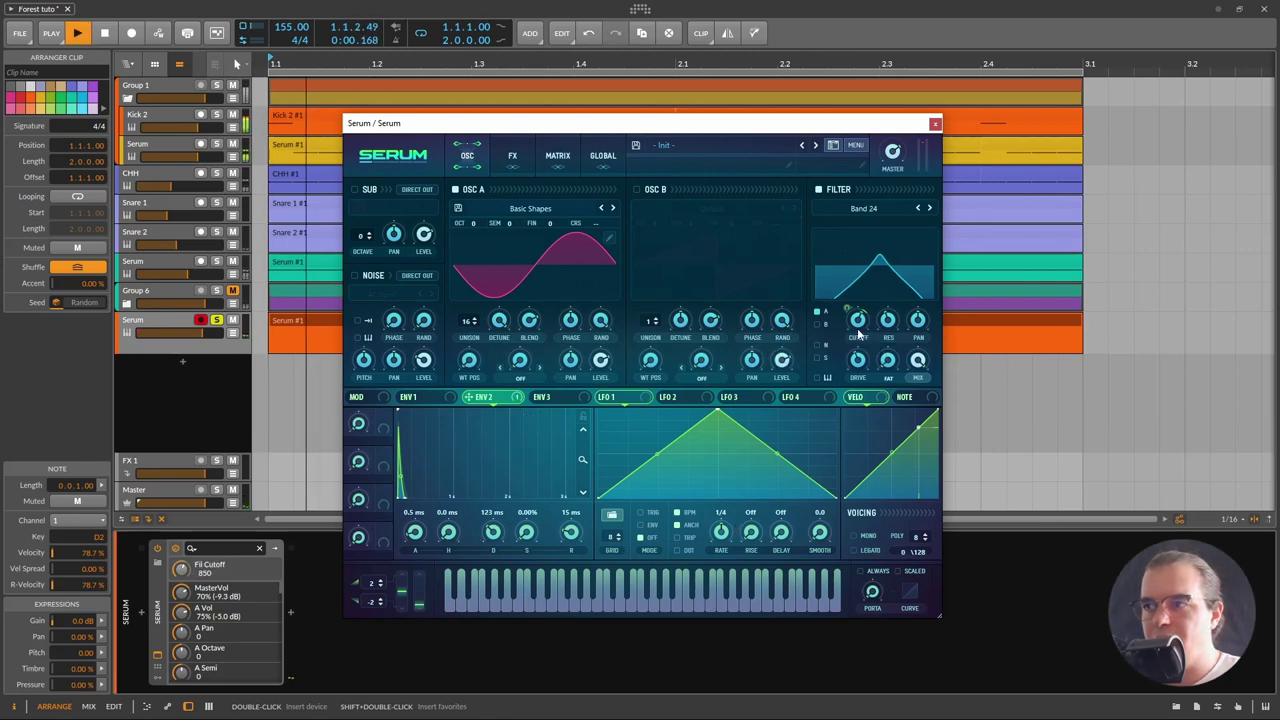
left_click_drag(492, 532, 500, 538)
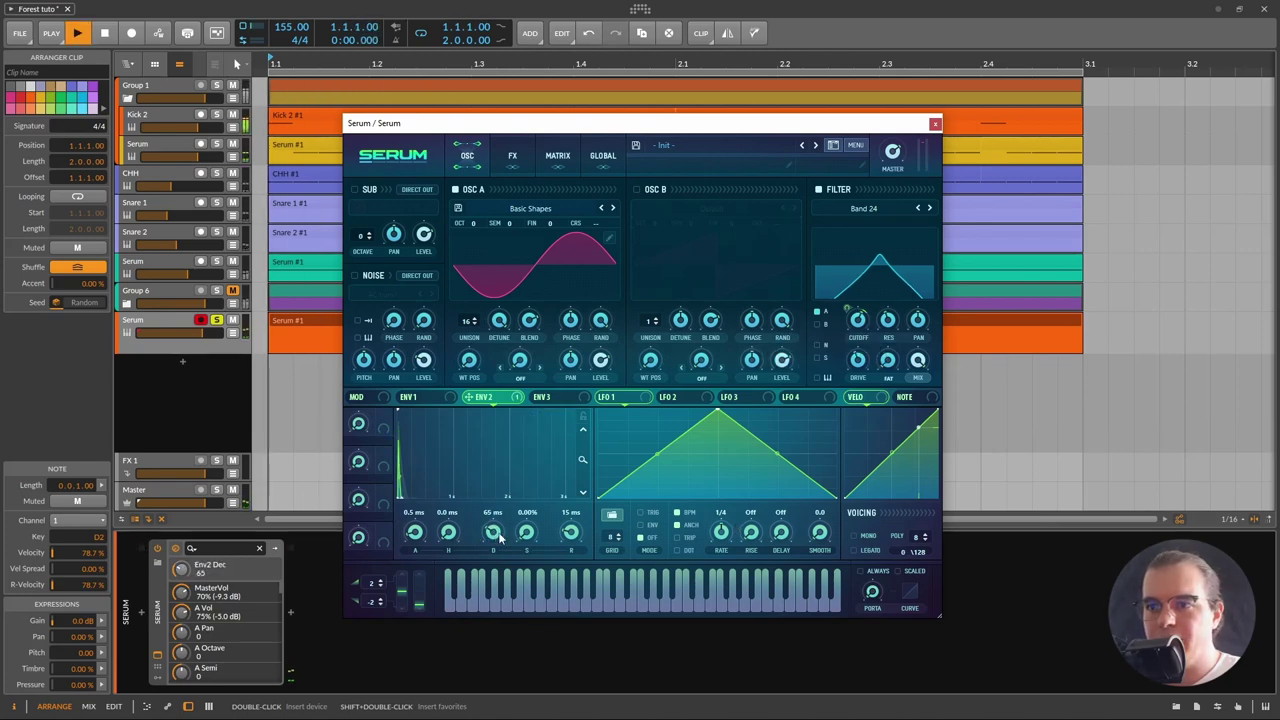
key("space")
- Replace Envelope 2's modulation of the filter cutoff with LFO 1 at a 1/16 rate
right_click(470, 397)
left_click(528, 437)
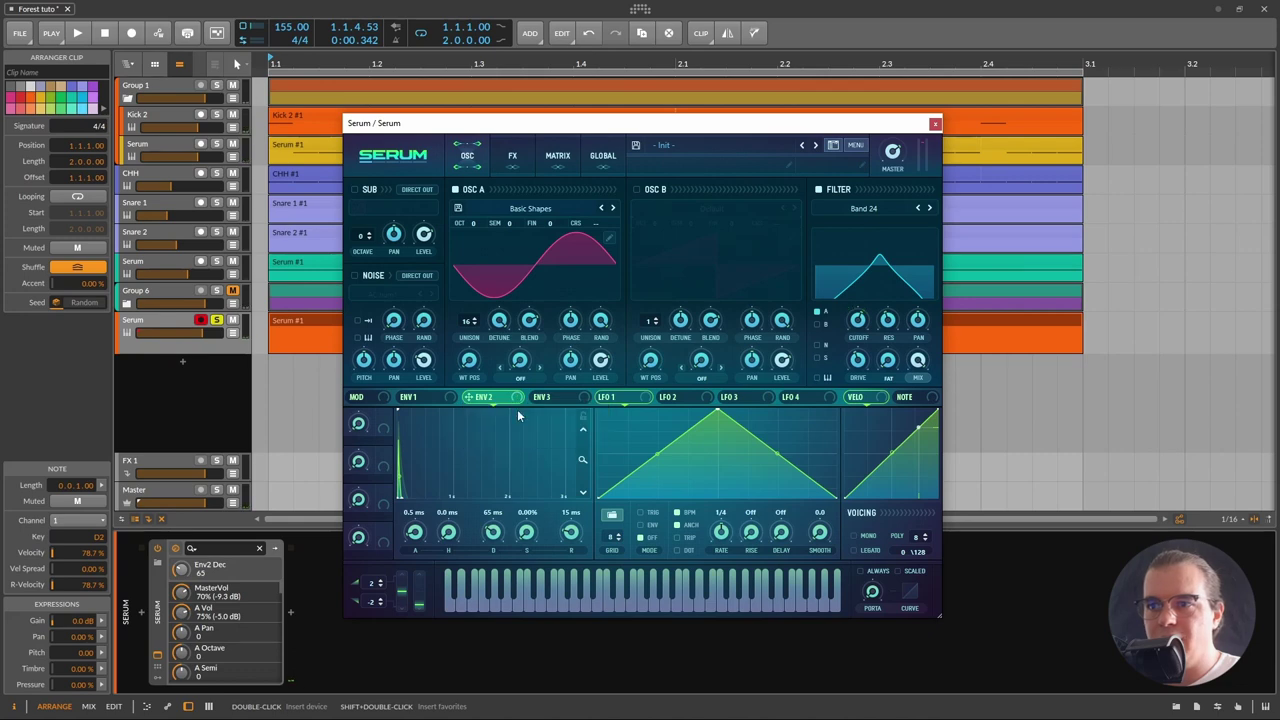
left_click_drag(620, 403, 854, 316)
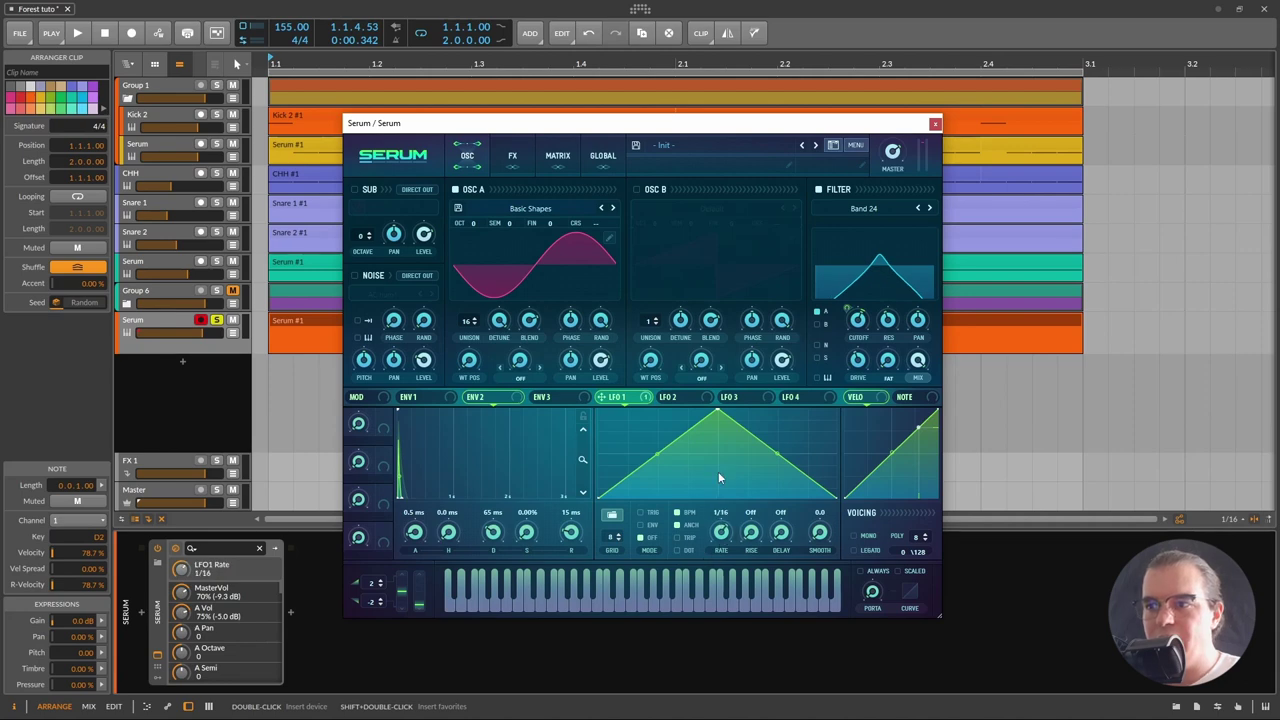
- Play the soloed track several times to hear LFO 1 moving the filter cutoff
key("space")
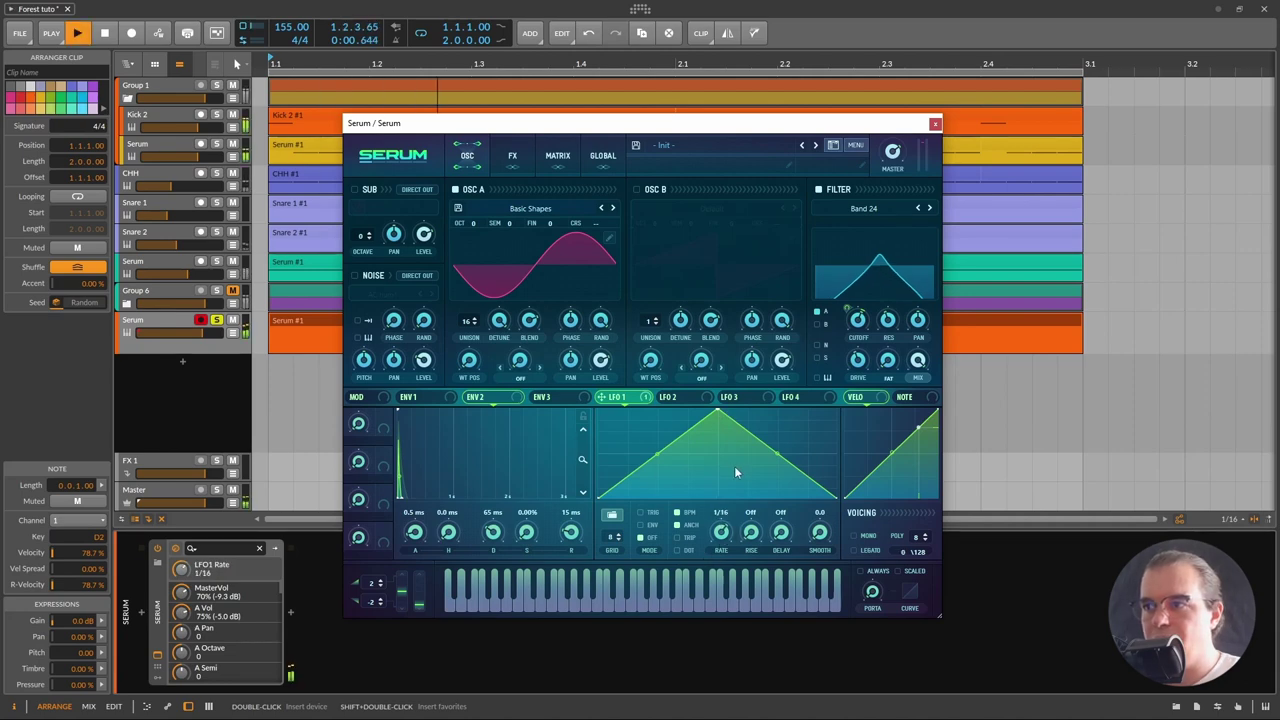
key("space")
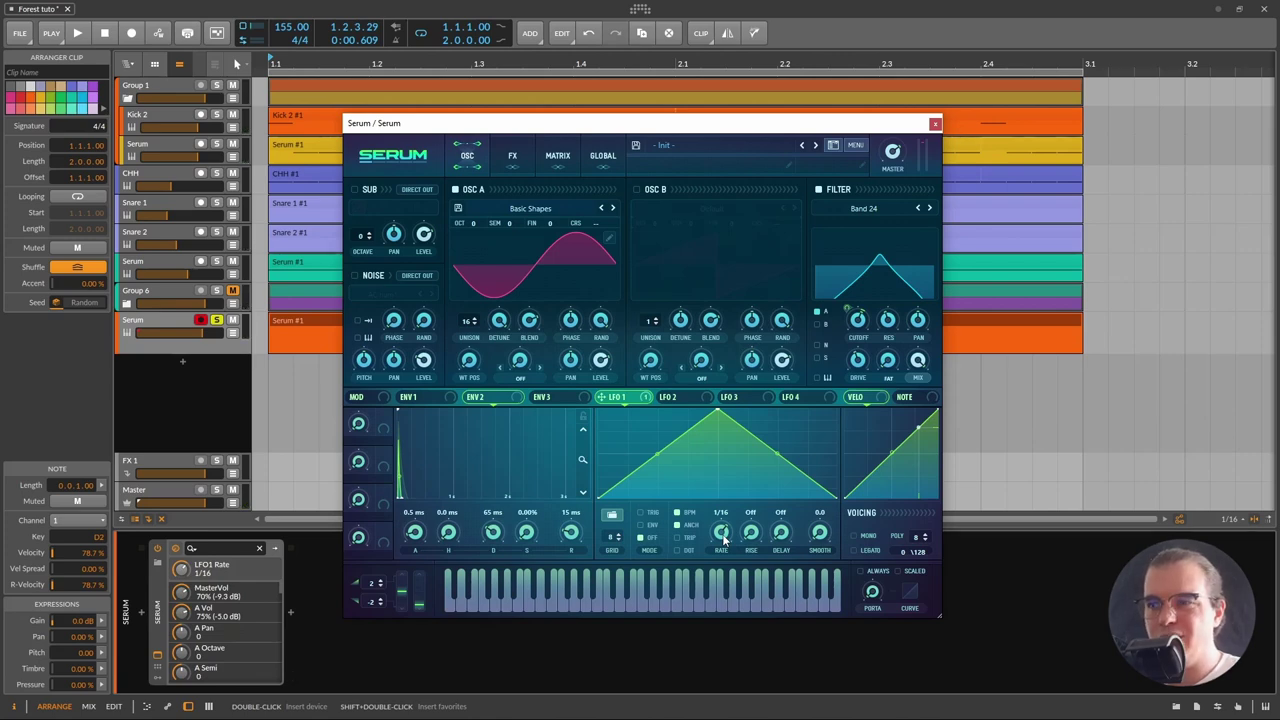
key("space")
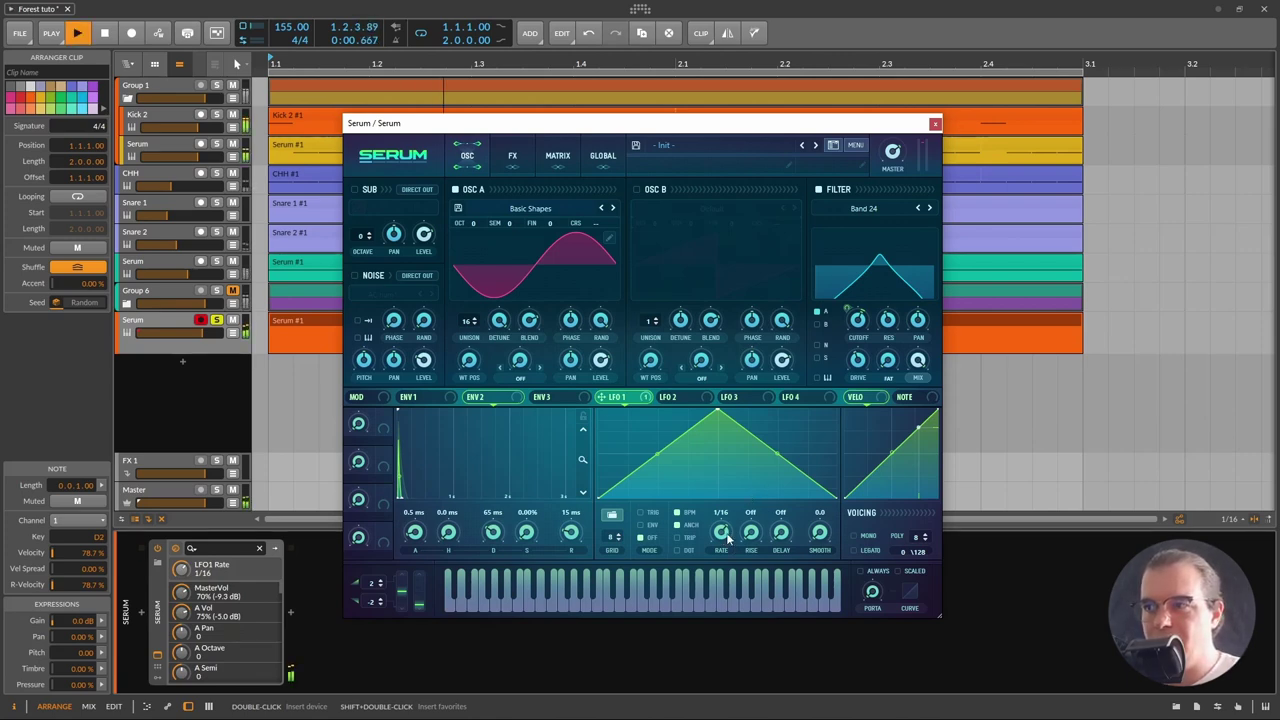
key("space")
key("space")
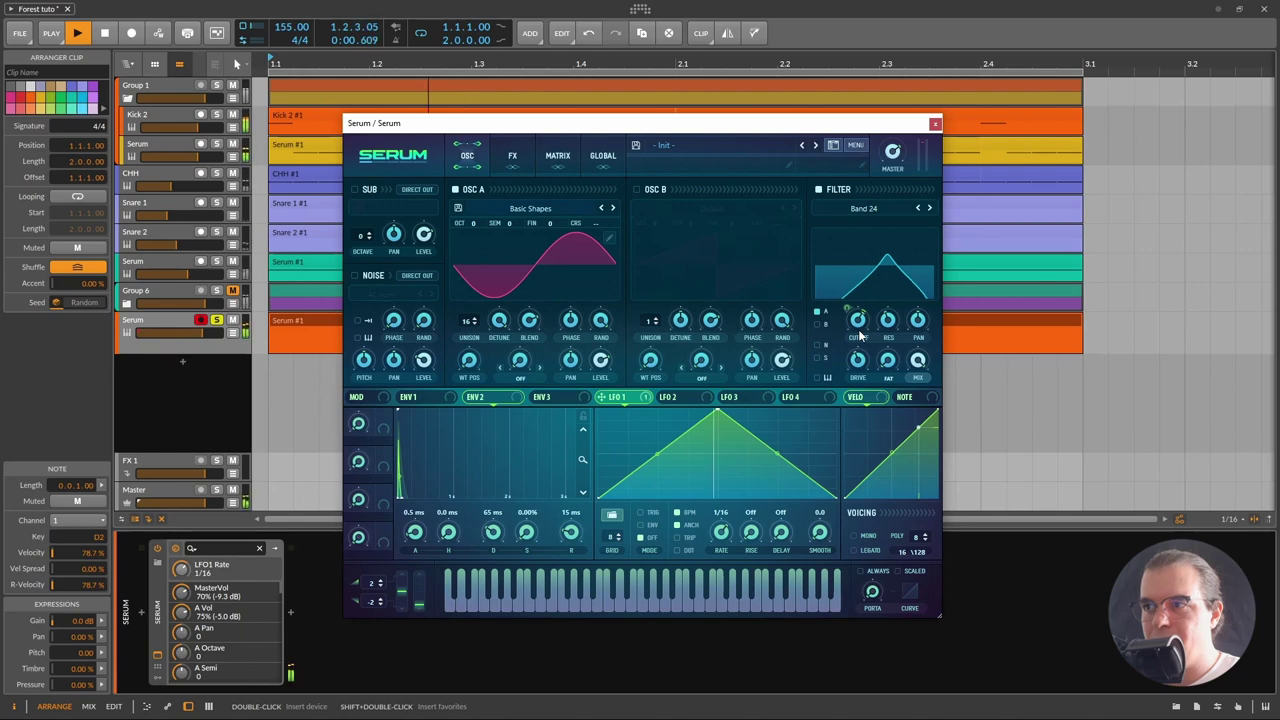
key("space")
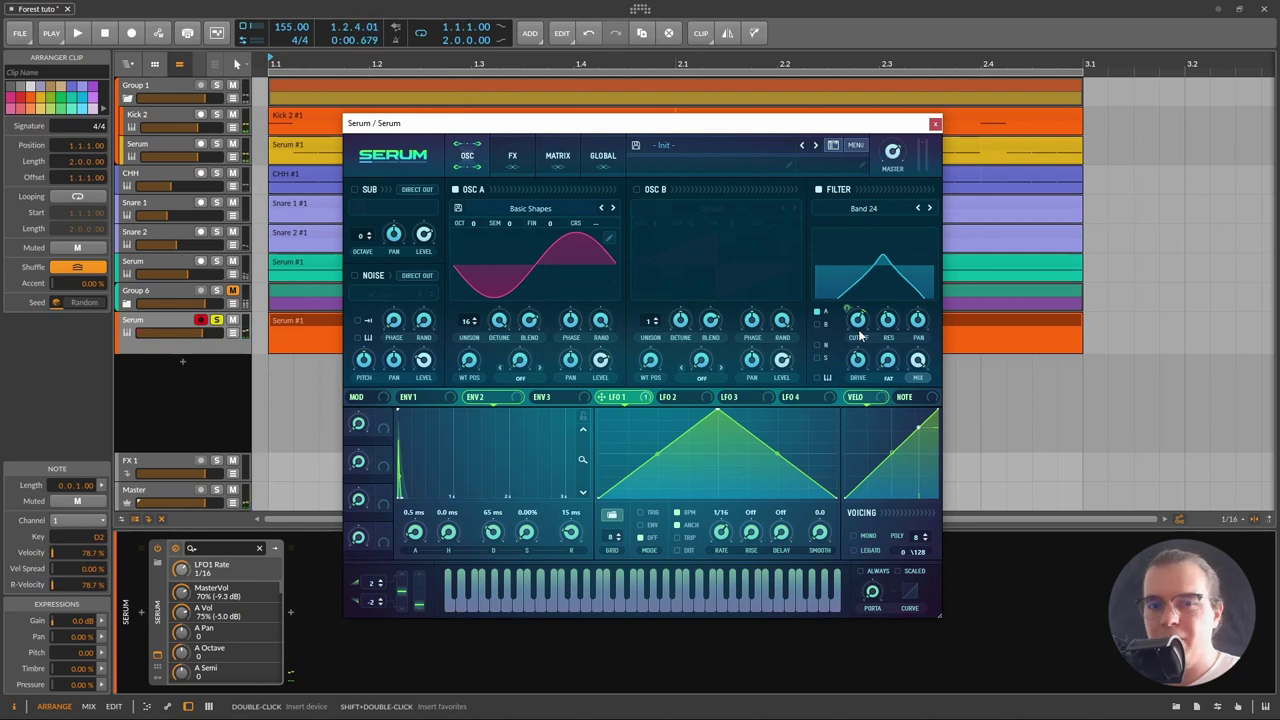
- Modulate oscillator A's fine tuning with LFO 2 at a 1/4 rate and audition the result
left_click(698, 399)
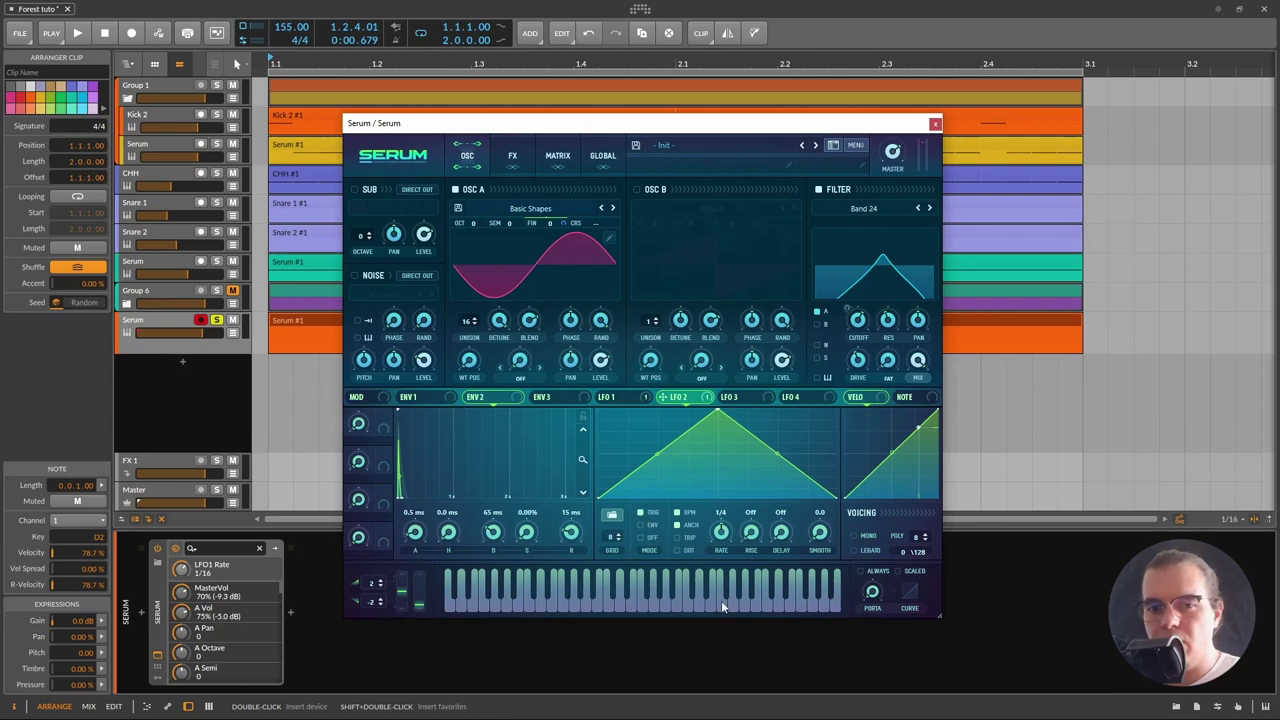
key("space")
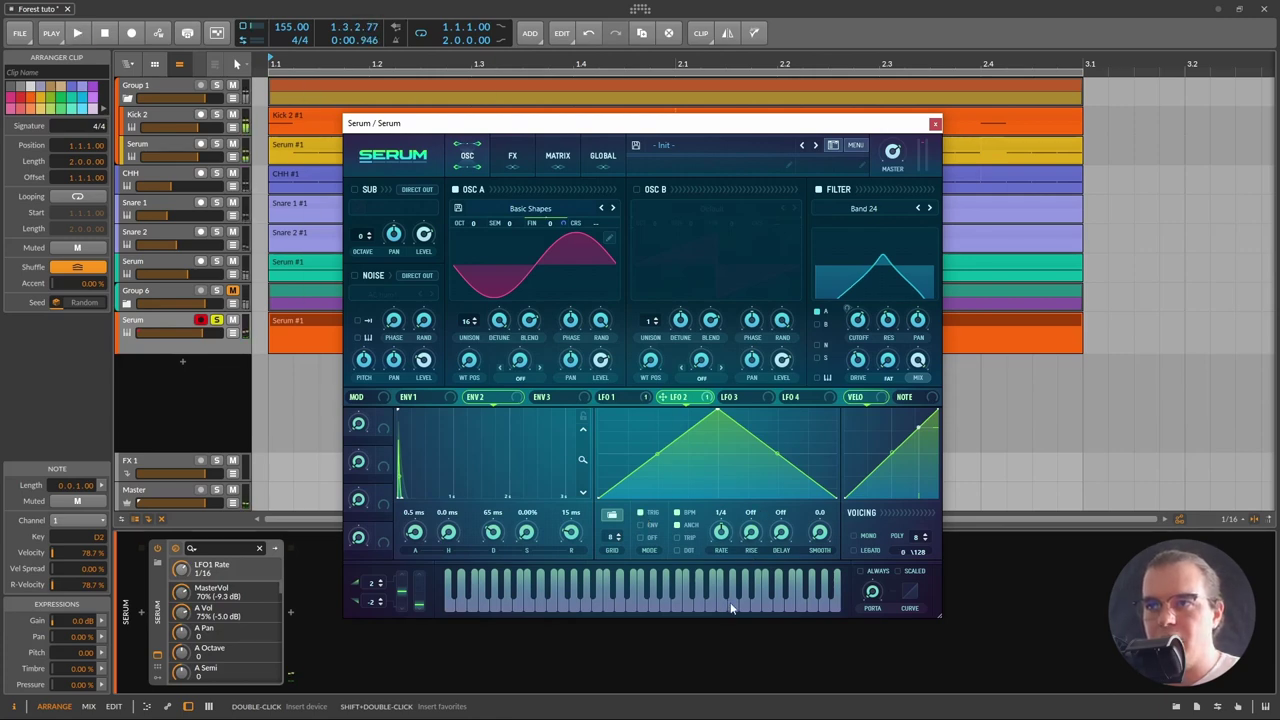
key("space")
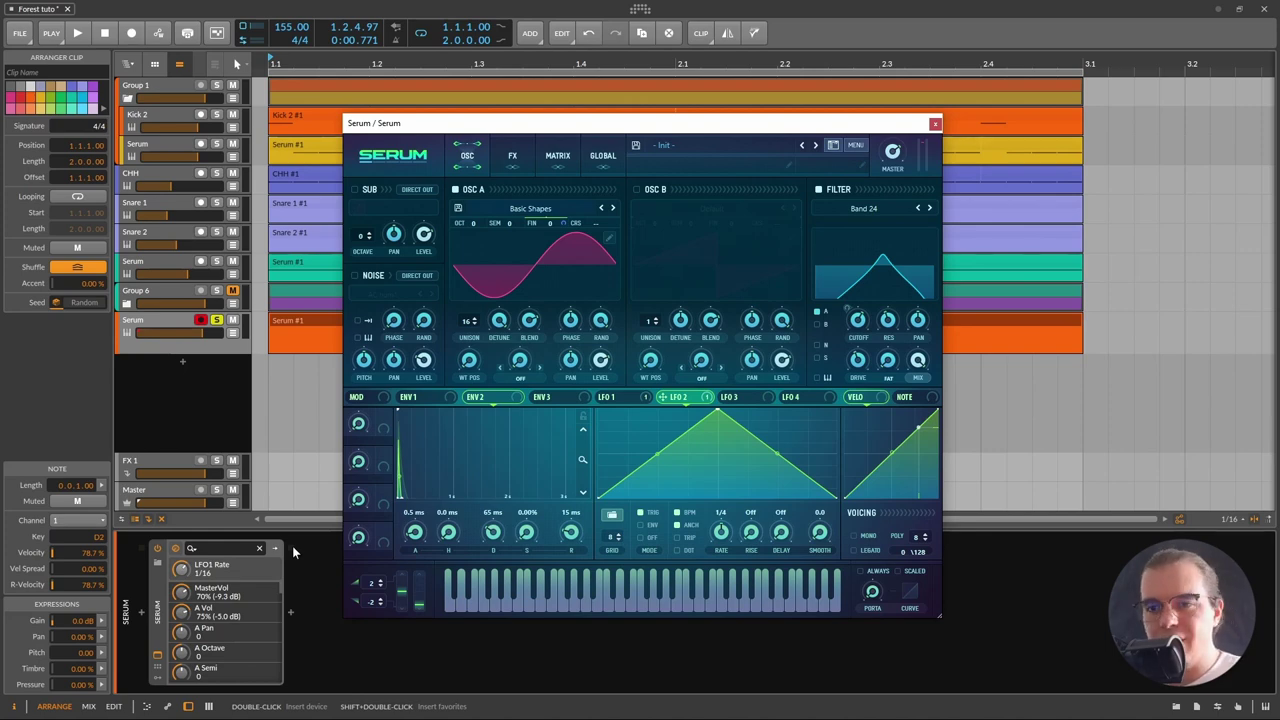
- Insert the ValhallaSupermassive effect after Serum in the track's device chain
left_click(291, 612)
type("val")
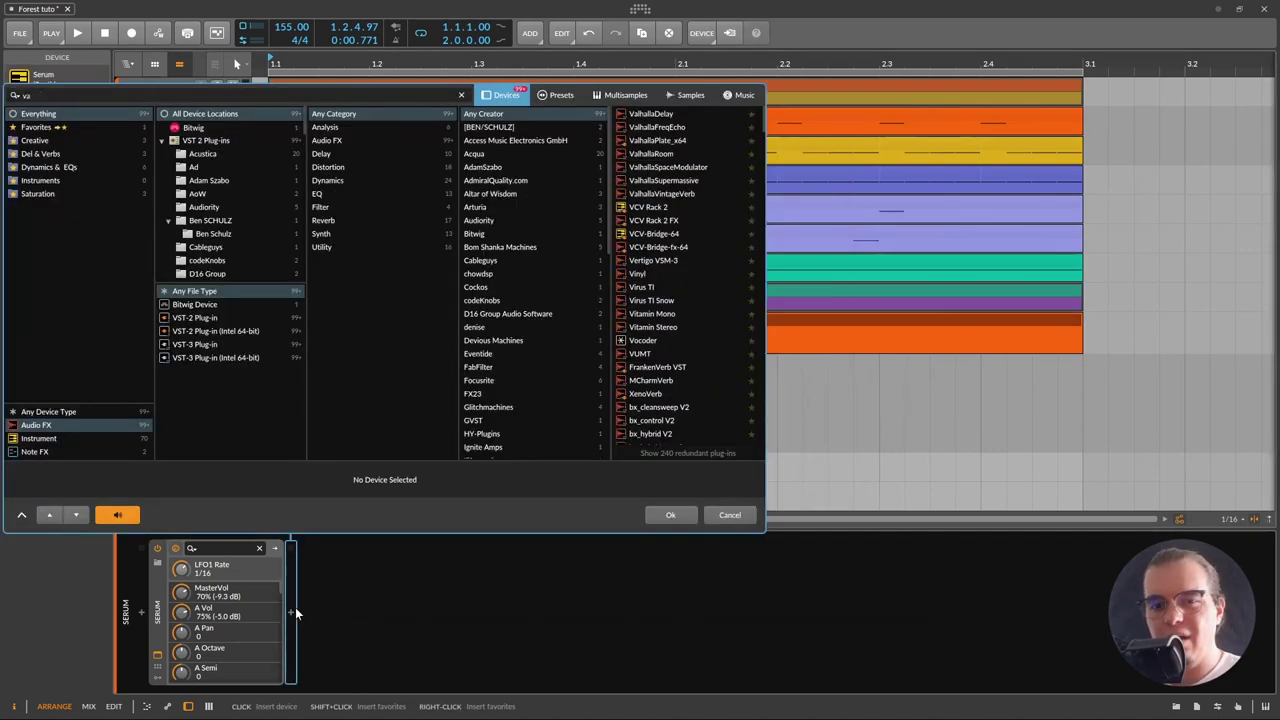
left_click(680, 181)
double_click(681, 182)
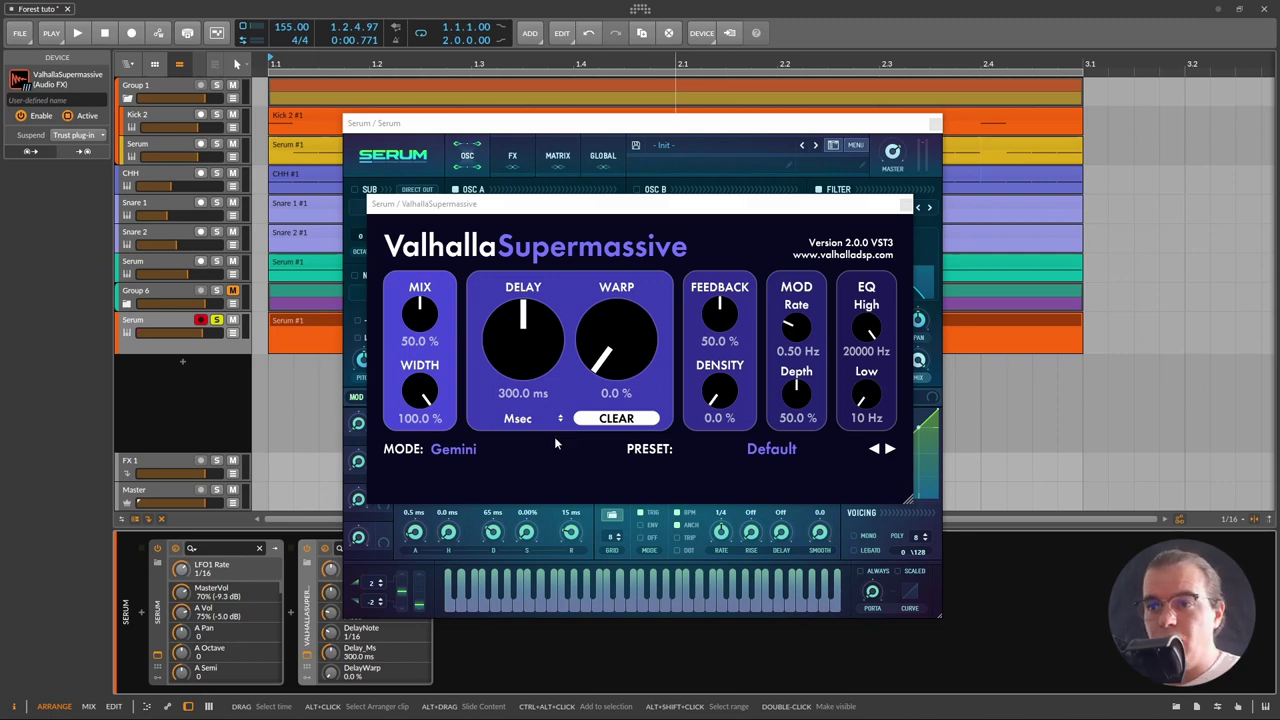
- Set ValhallaSupermassive to Lyra mode with a dotted 1/8 delay and audition it
left_click(453, 449)
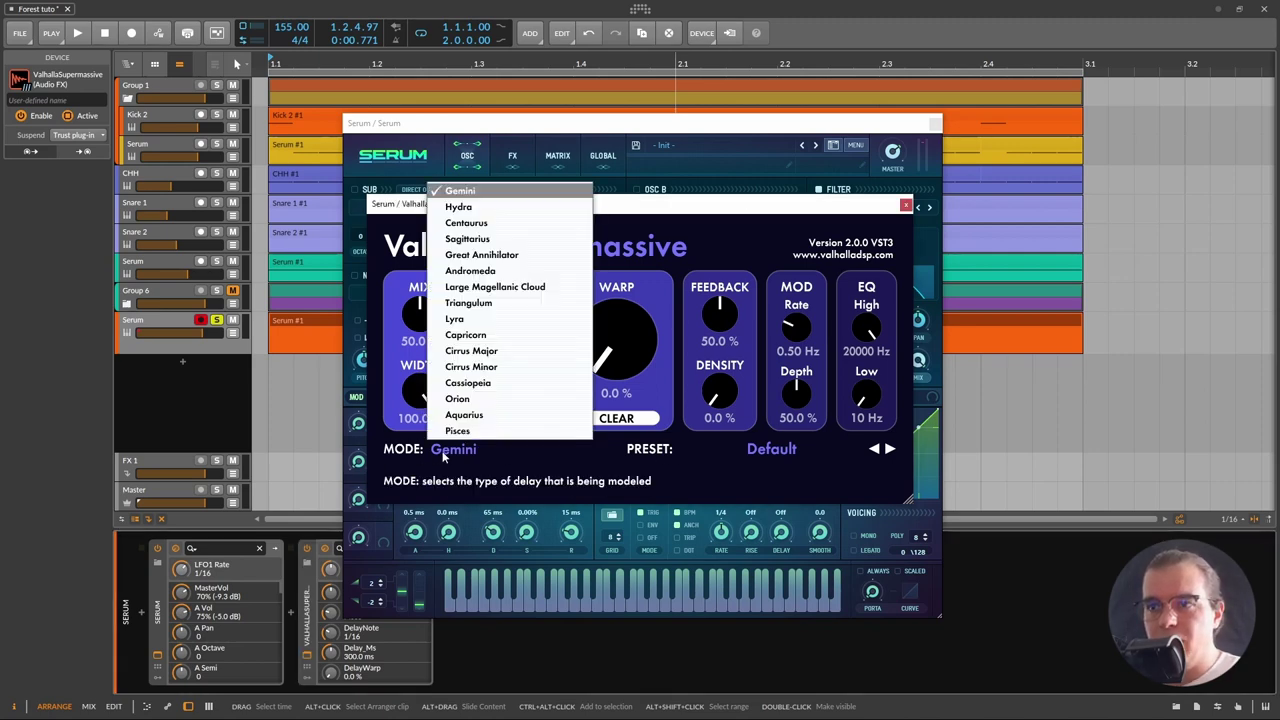
left_click(500, 325)
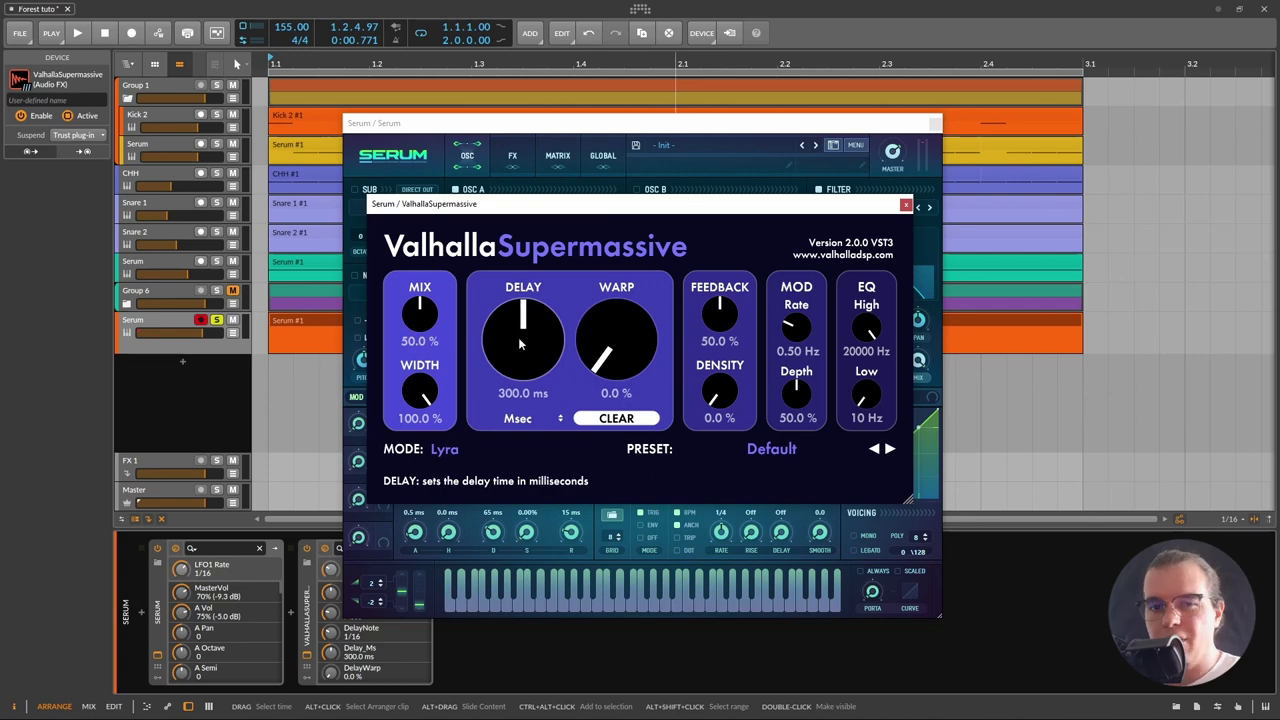
left_click(517, 418)
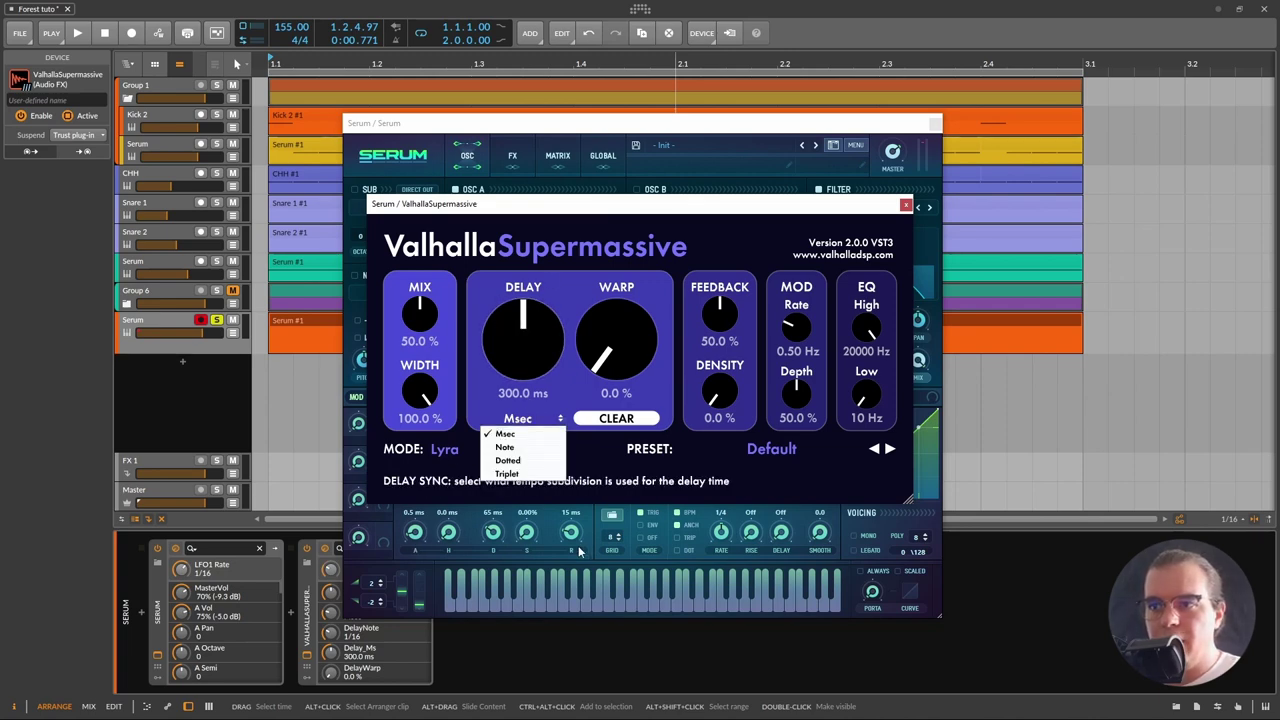
left_click(508, 460)
left_click_drag(557, 355, 557, 340)
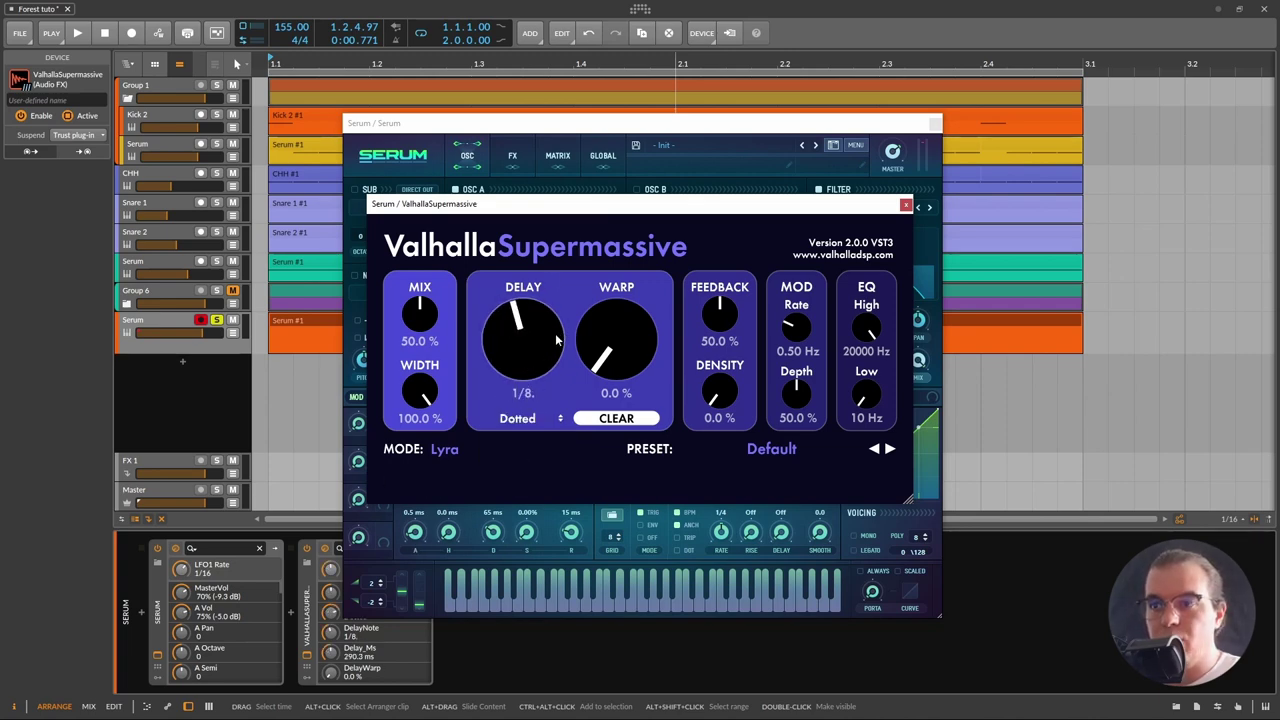
key("space")
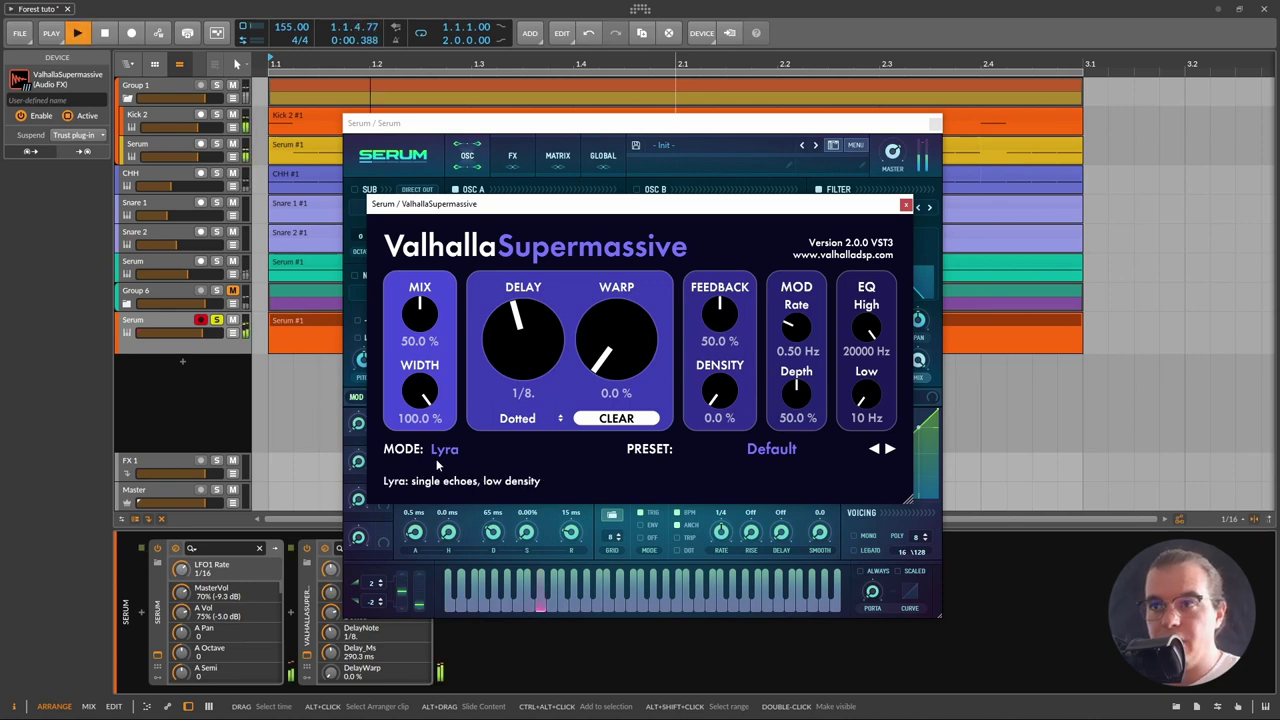
key("space")
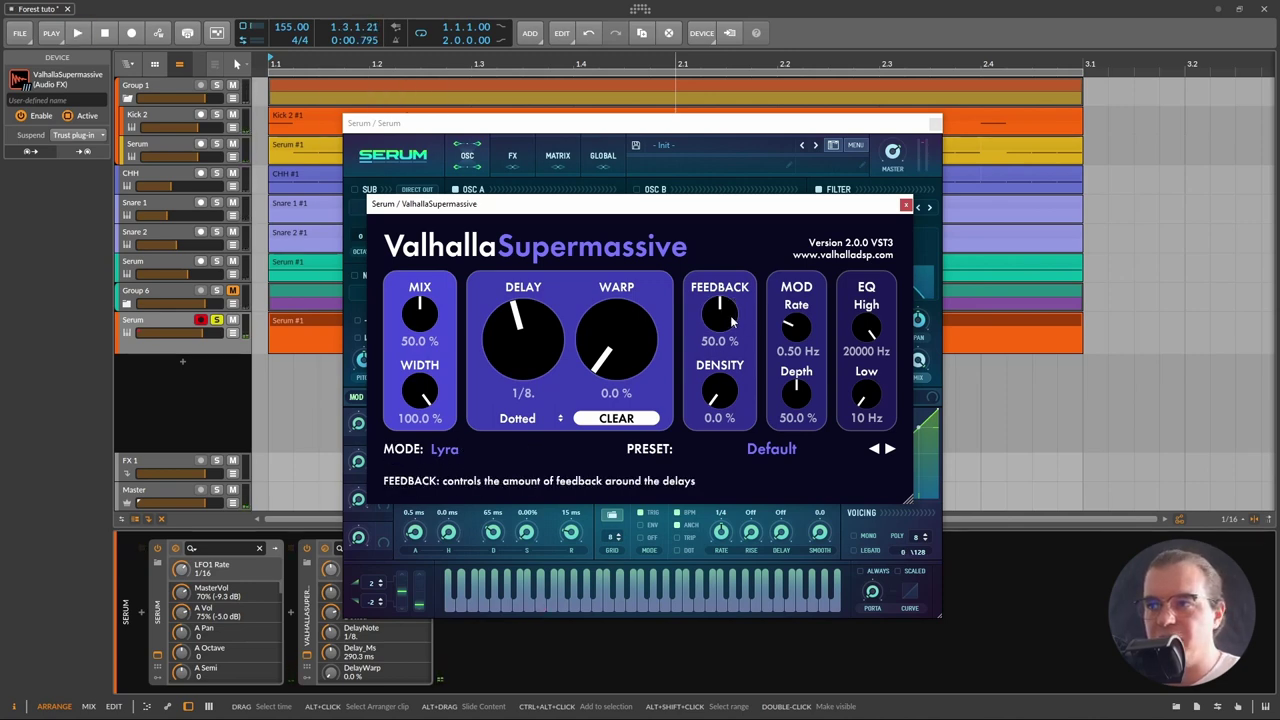
- Set ValhallaSupermassive's feedback to 38.8% and its warp to 66.4% while auditioning the sound
left_click_drag(730, 318, 731, 341)
left_click_drag(662, 394, 572, 424)
key("space")
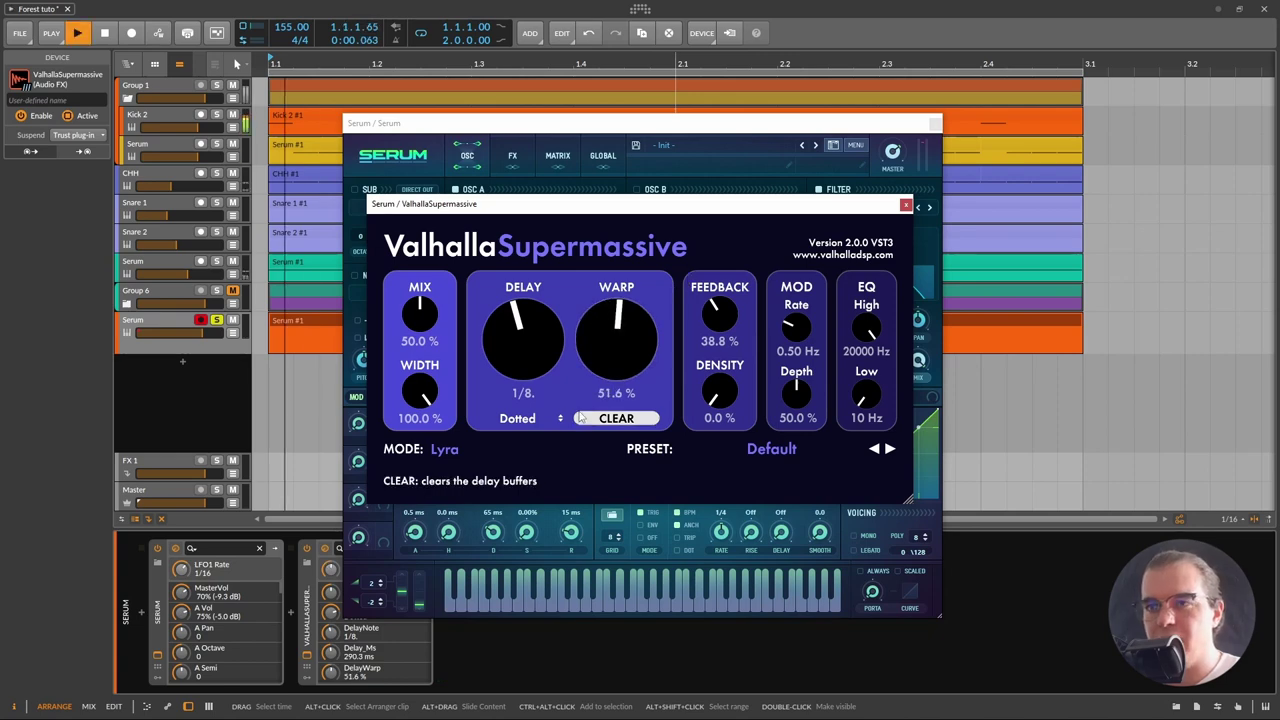
mouse_move(648, 362)
left_mouse_down()
mouse_move(650, 342)
mouse_move(634, 354)
left_mouse_up()
key("space")
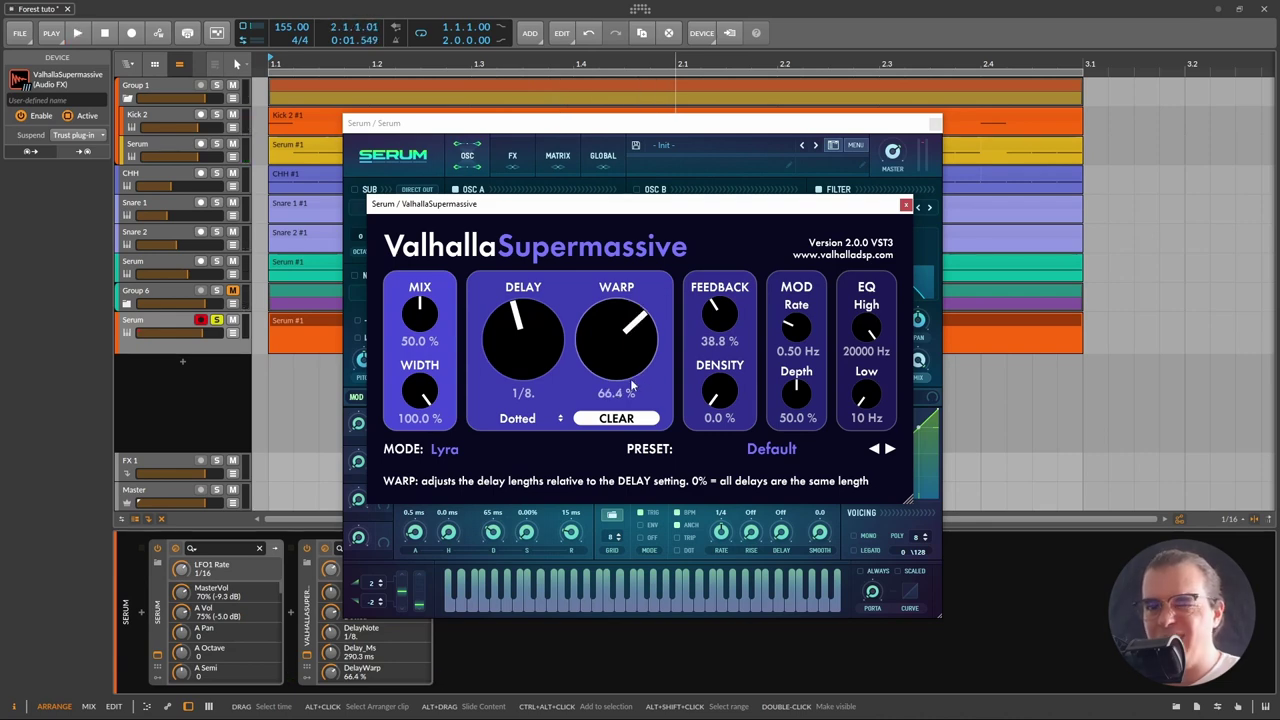
key("space")
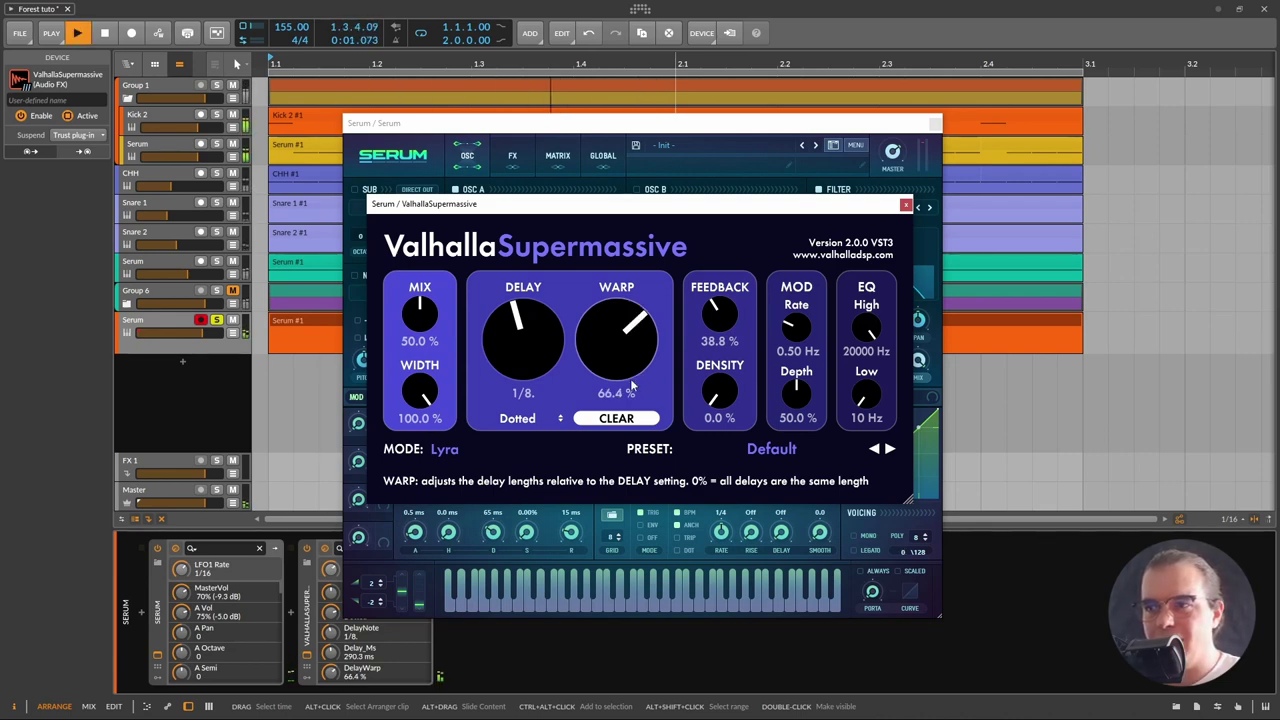
key("space")
- Set ValhallaSupermassive's density to 40.4%, modulation rate to 2.33 Hz and modulation depth to 100%
left_click_drag(728, 380, 771, 316)
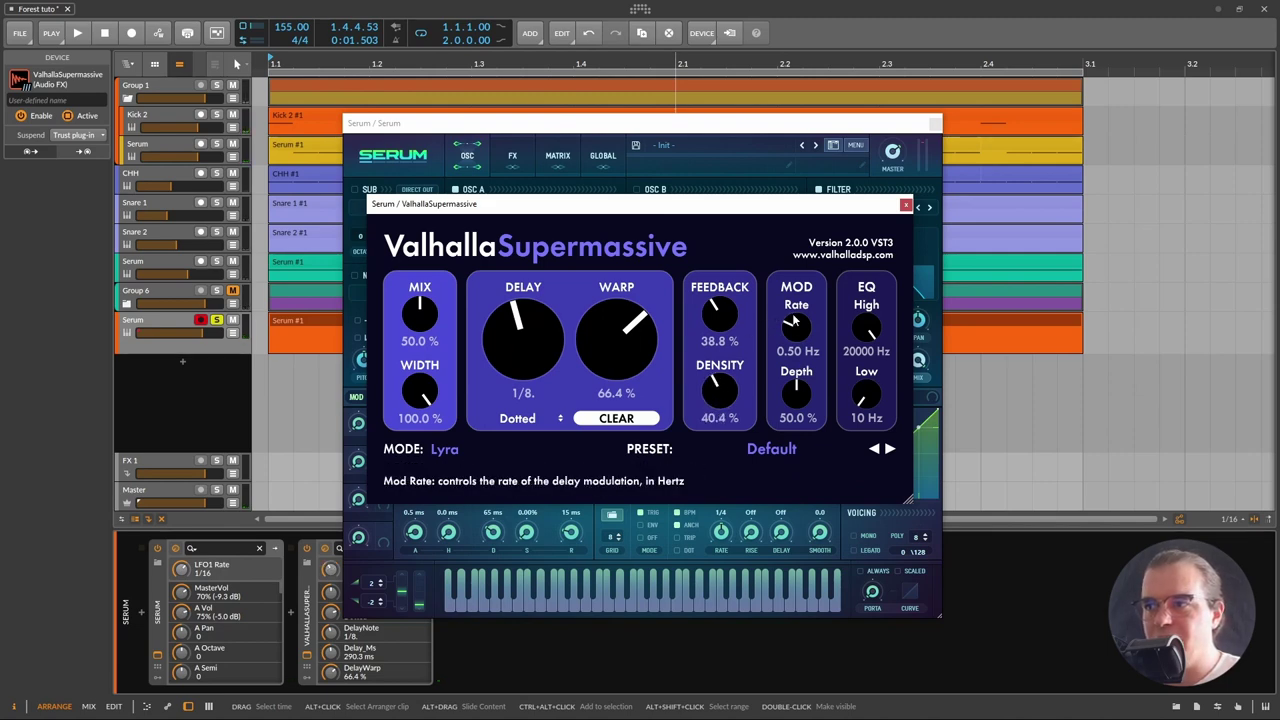
scroll(797, 395, "up", 10)
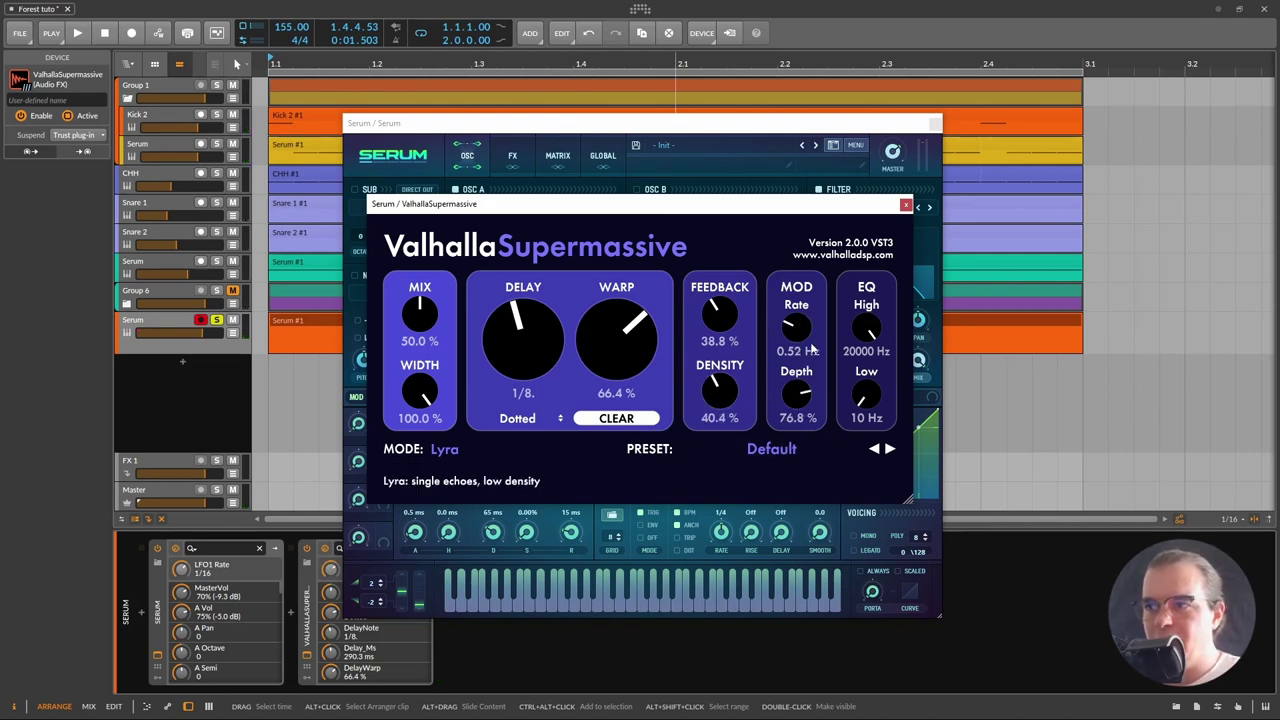
scroll(818, 310, "up", 6)
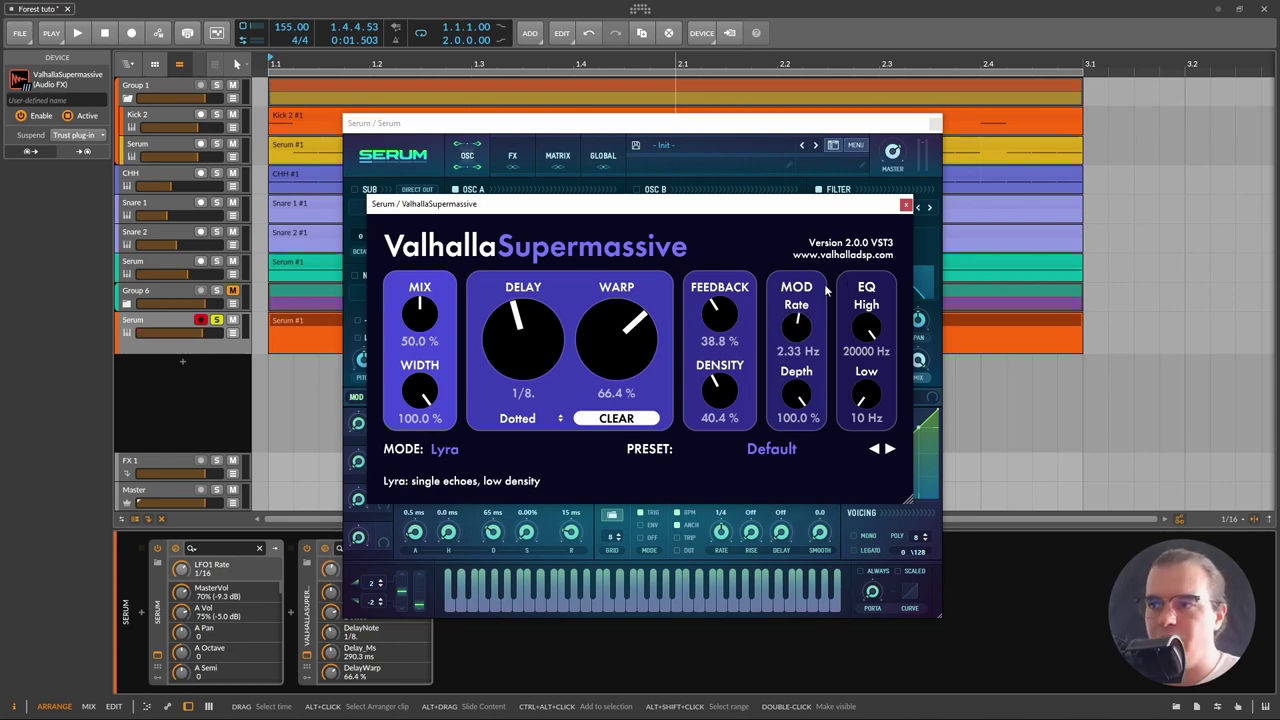
- Raise ValhallaSupermassive's feedback to 54%, density to 56.4% and mix to 64% while auditioning the sound
key("space")
scroll(719, 315, "up", 5)
key("space")
key("space")
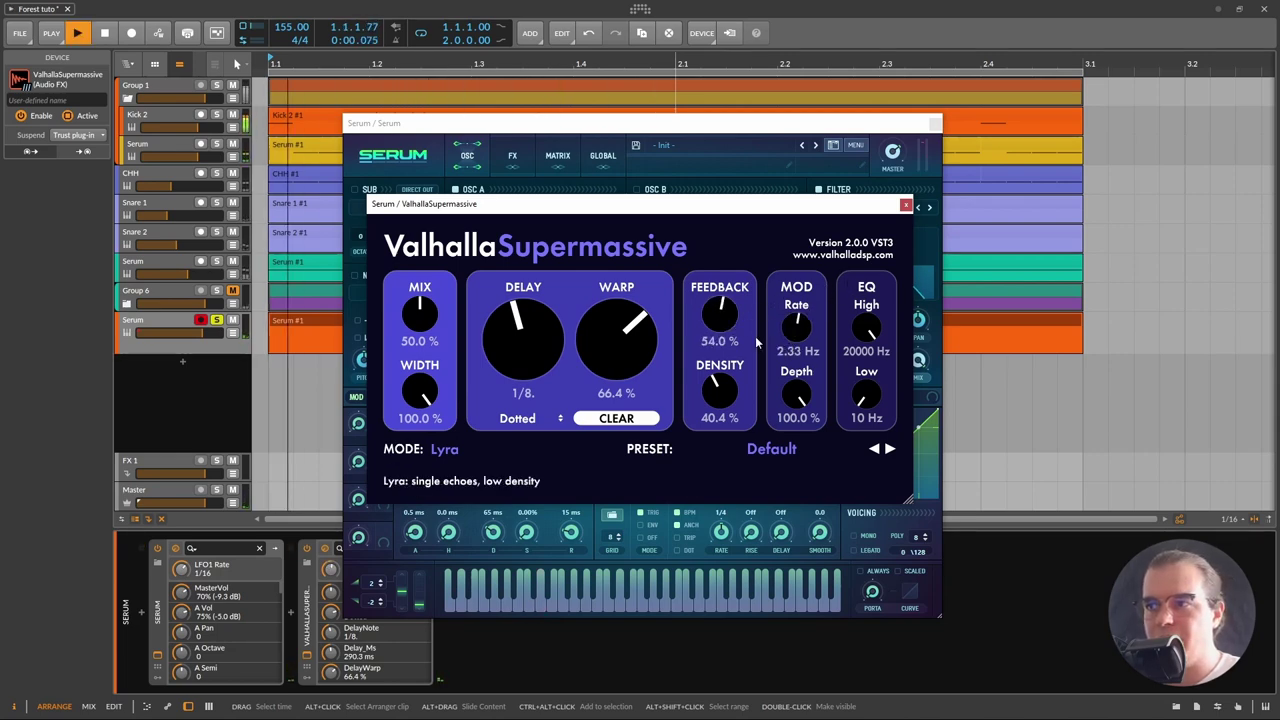
key("space")
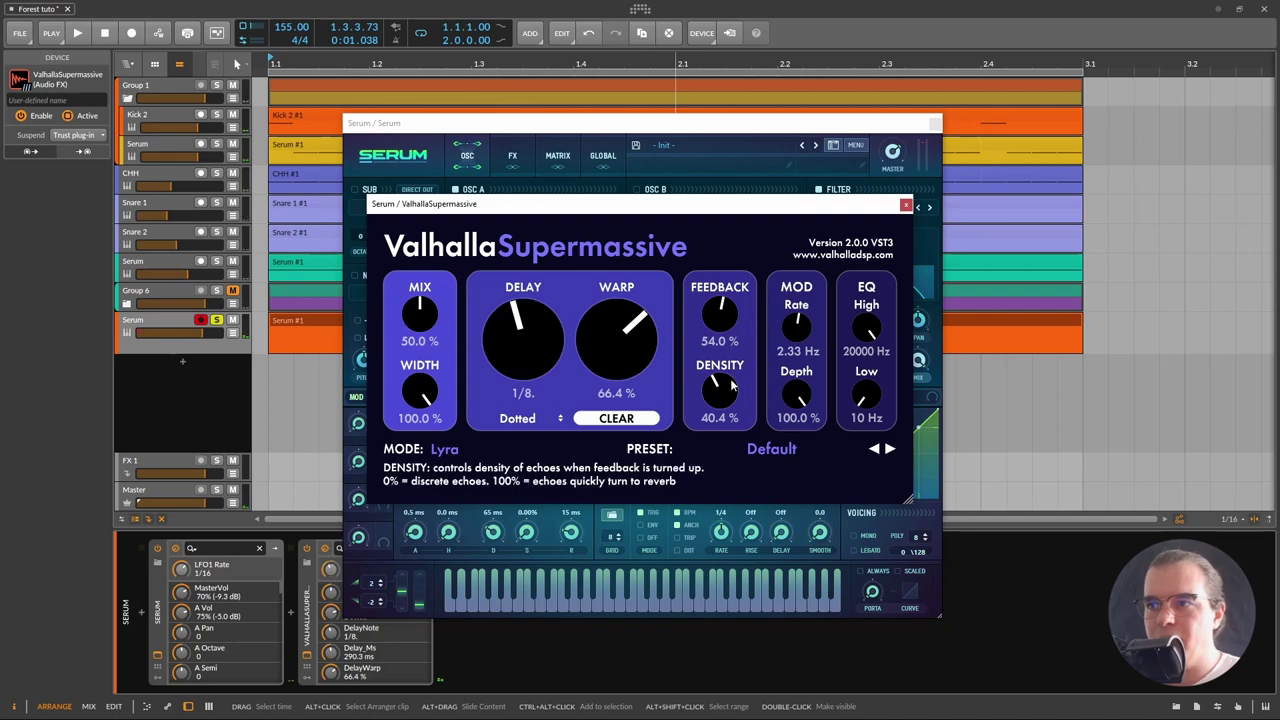
scroll(722, 395, "up", 2)
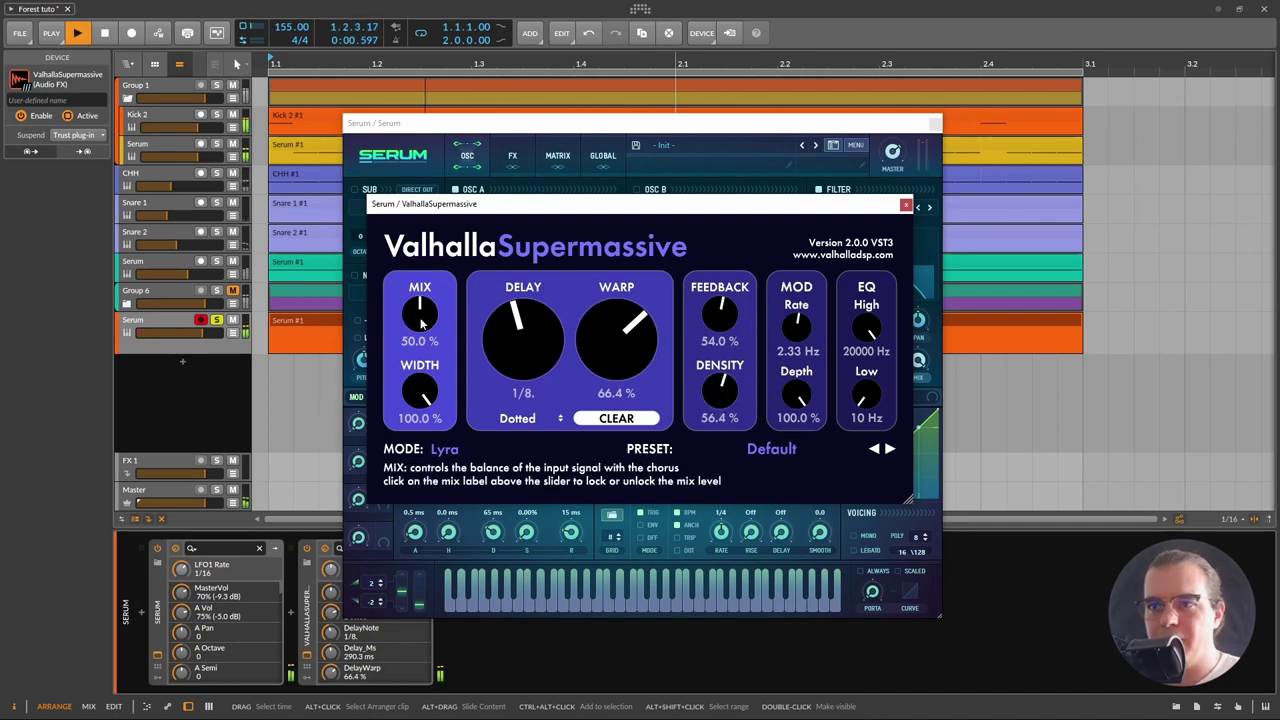
scroll(420, 315, "up", 3)
scroll(431, 318, "up", 3)
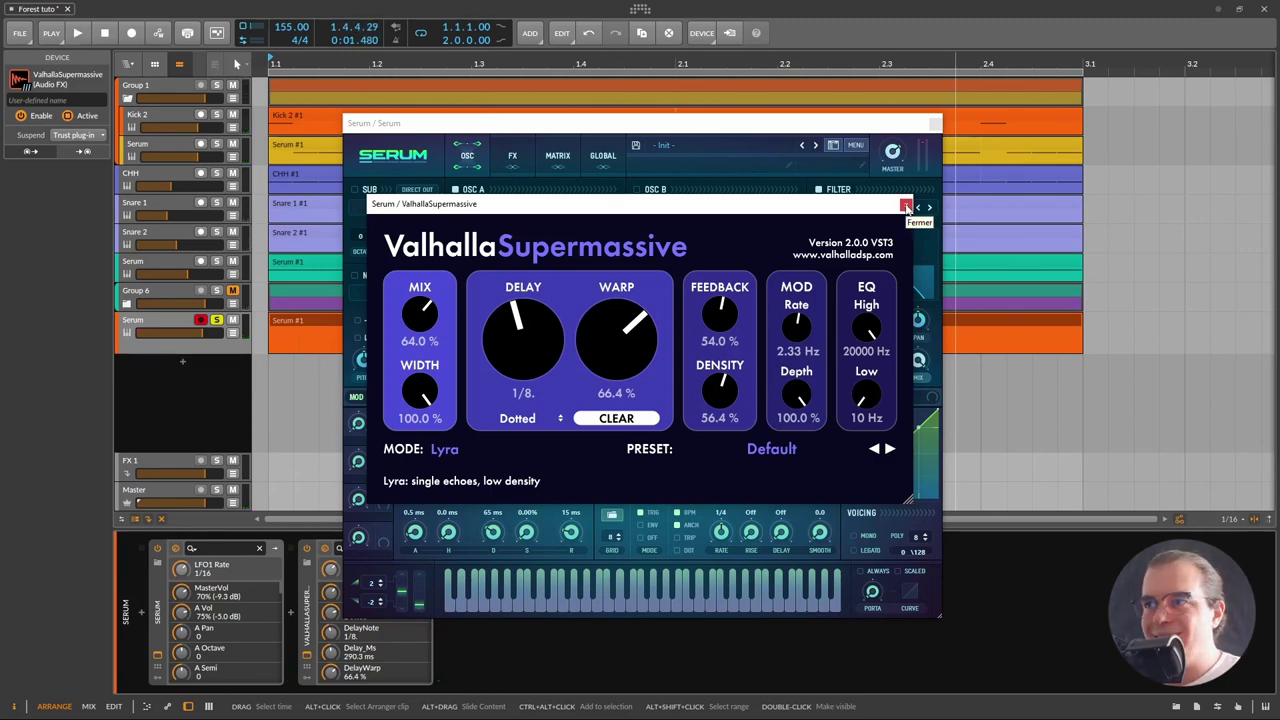
- Close both plug-in windows and play the soloed Serum clip to hear the delayed sound
left_click(906, 208)
left_click(934, 122)
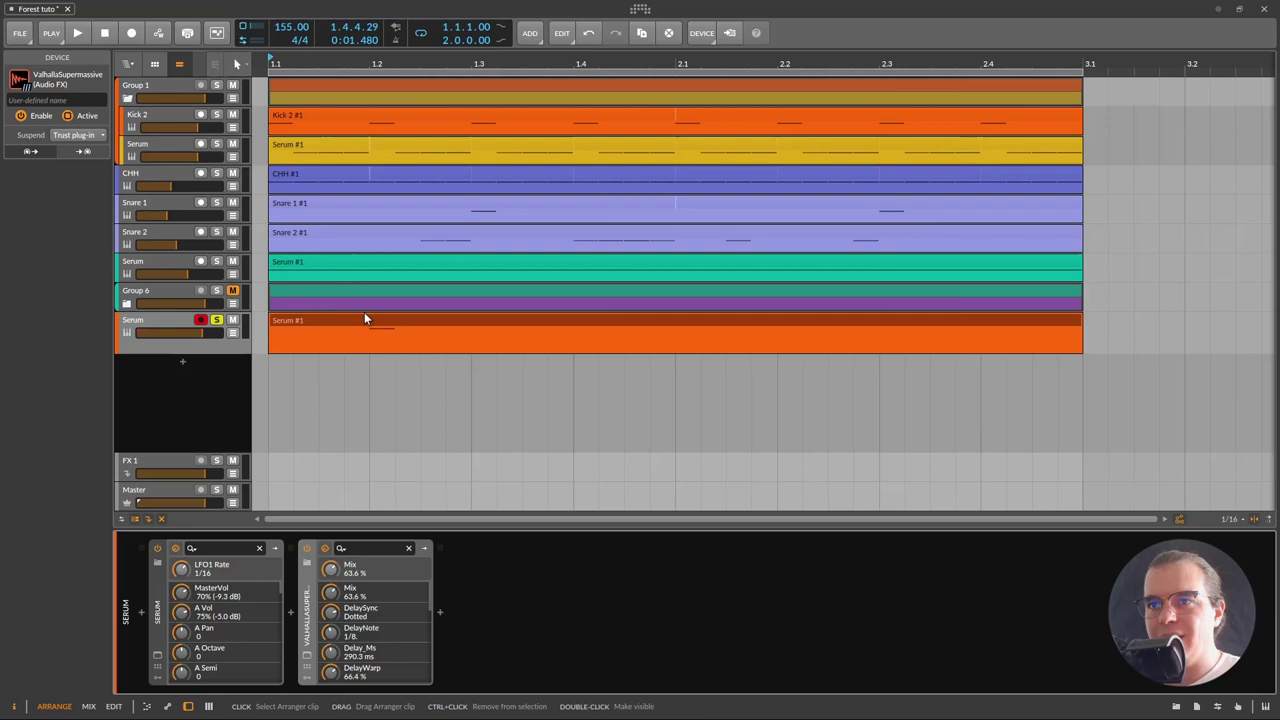
left_click(365, 319)
key("space")
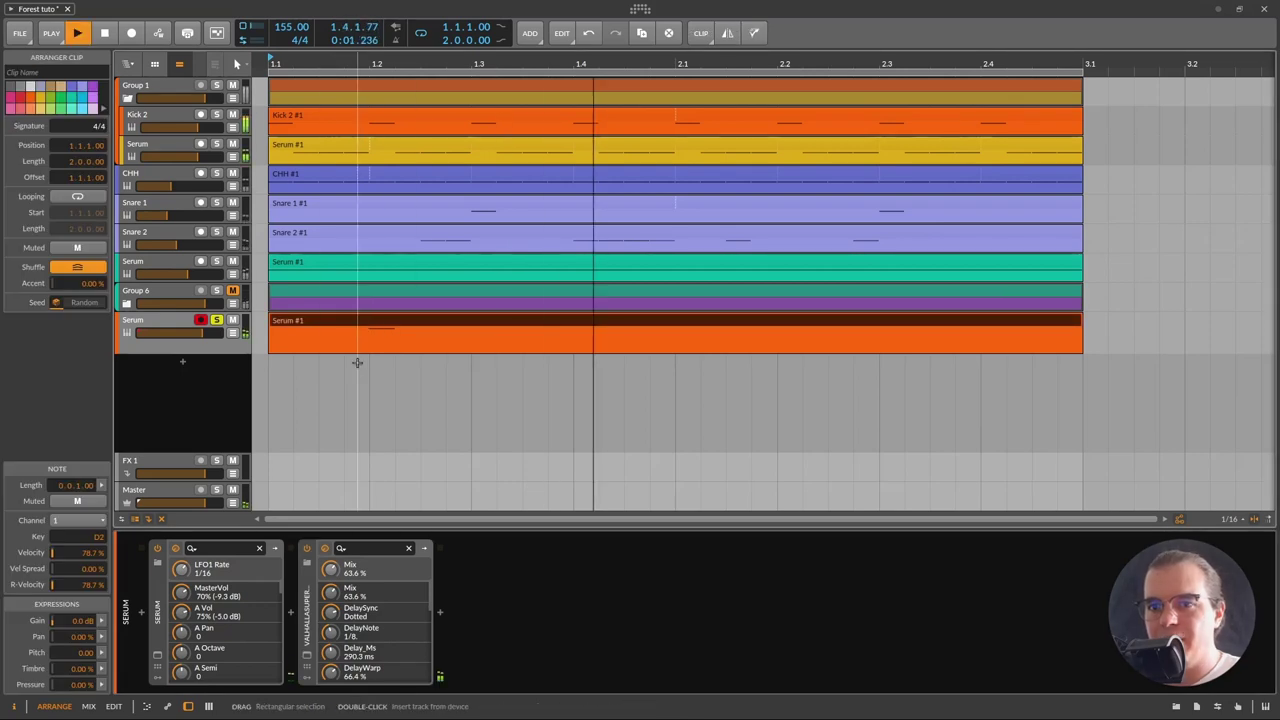
key("space")
- Enable the filter in Serum's effects section and set its type to Cmb +
left_click(157, 655)
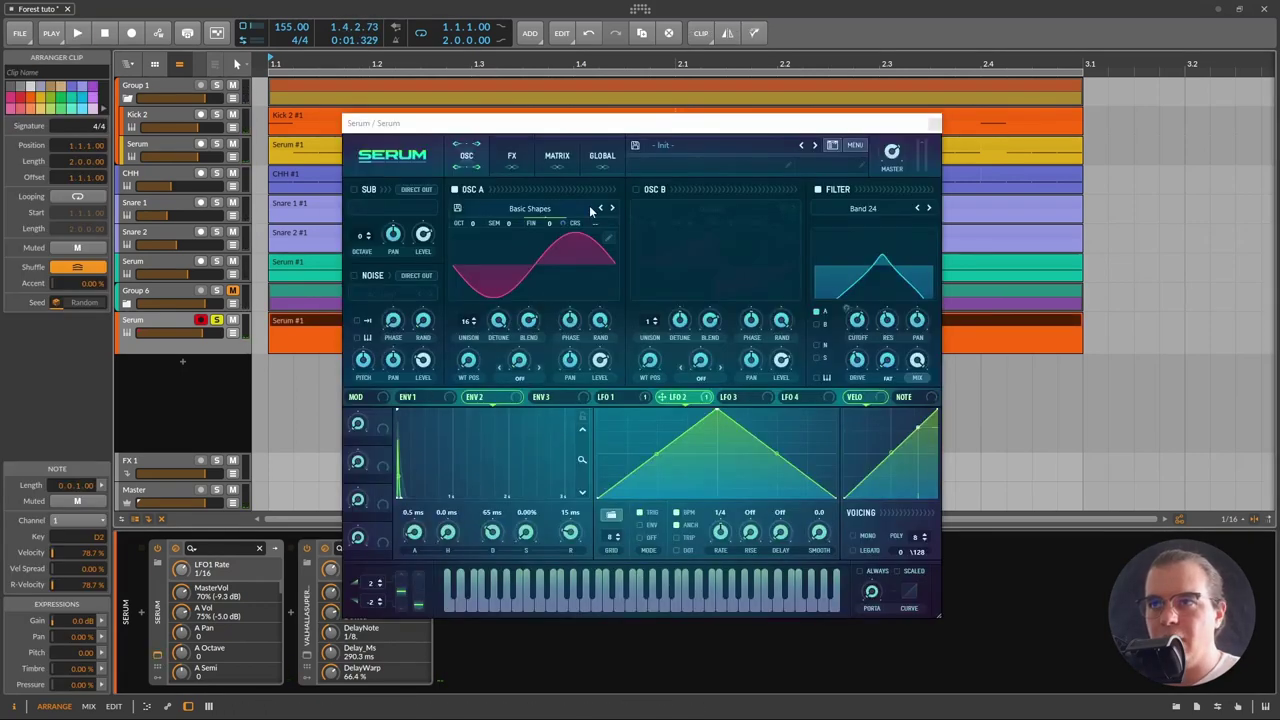
left_click(511, 158)
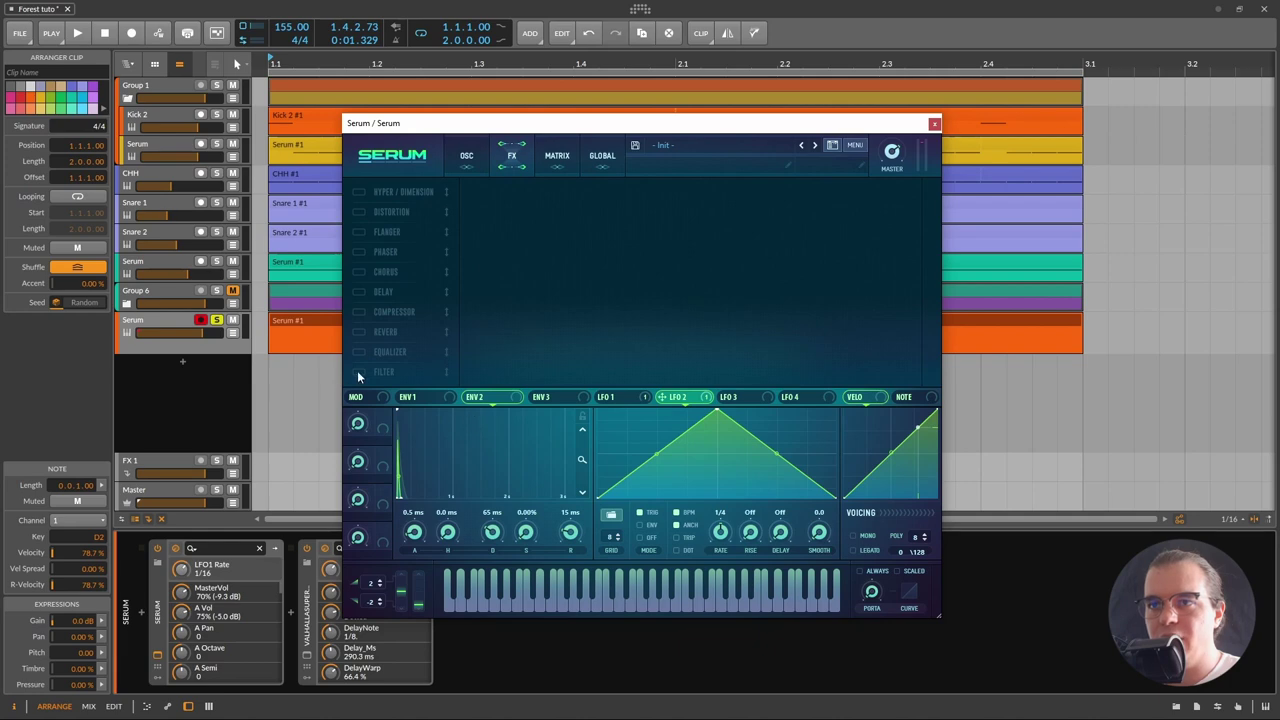
left_click(358, 372)
left_click(568, 204)
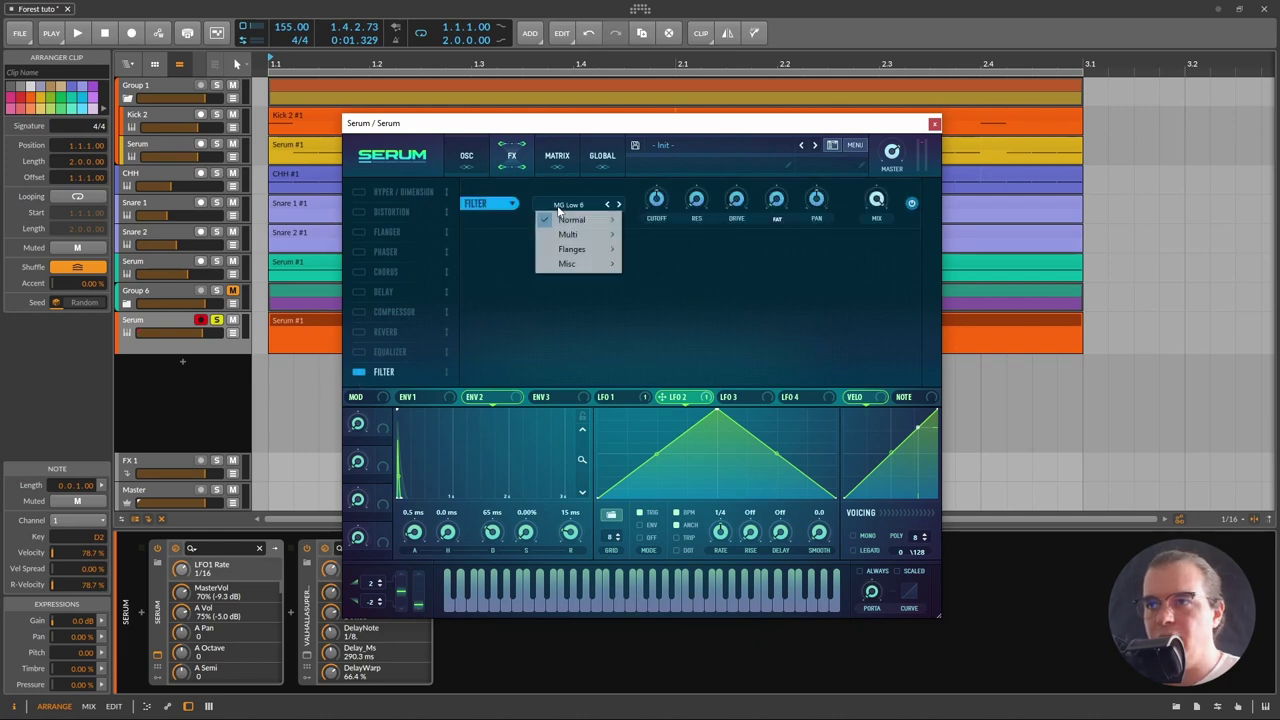
mouse_move(585, 250)
left_click(694, 245)
- Raise the effects filter's resonance, set its drive to 18%, and play the sound
left_click(657, 198)
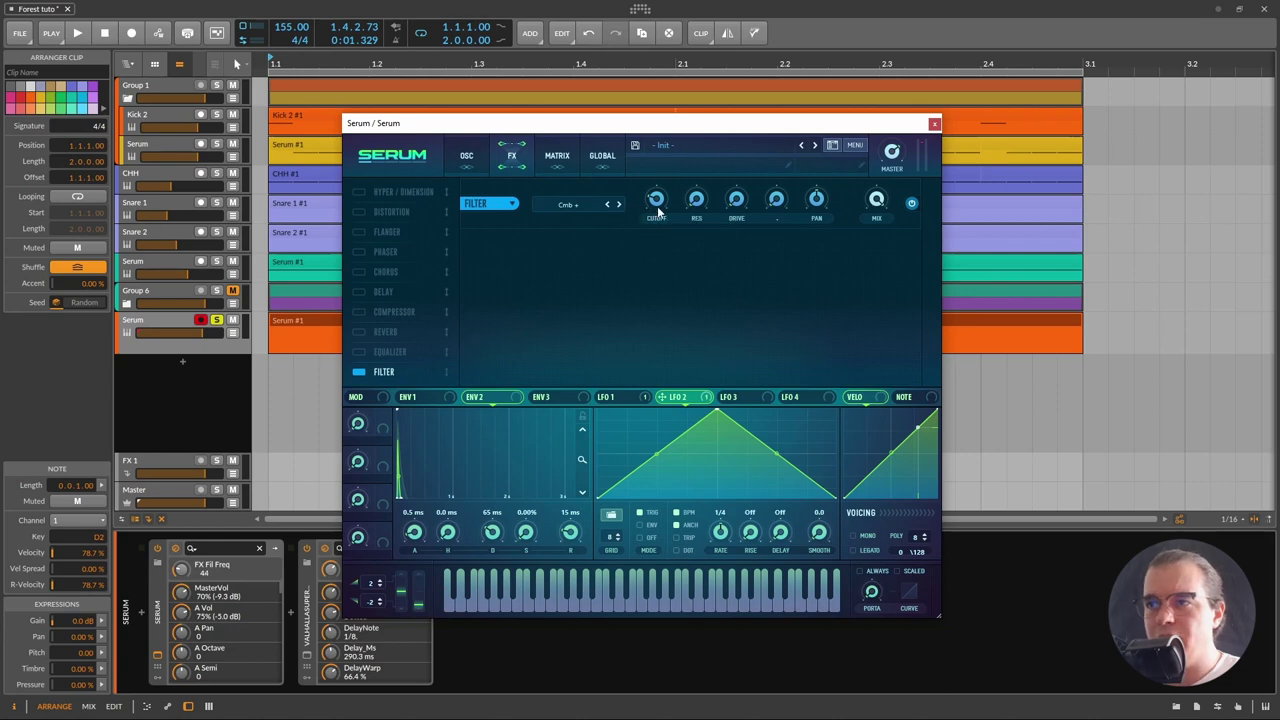
left_click(696, 198)
left_click(736, 198)
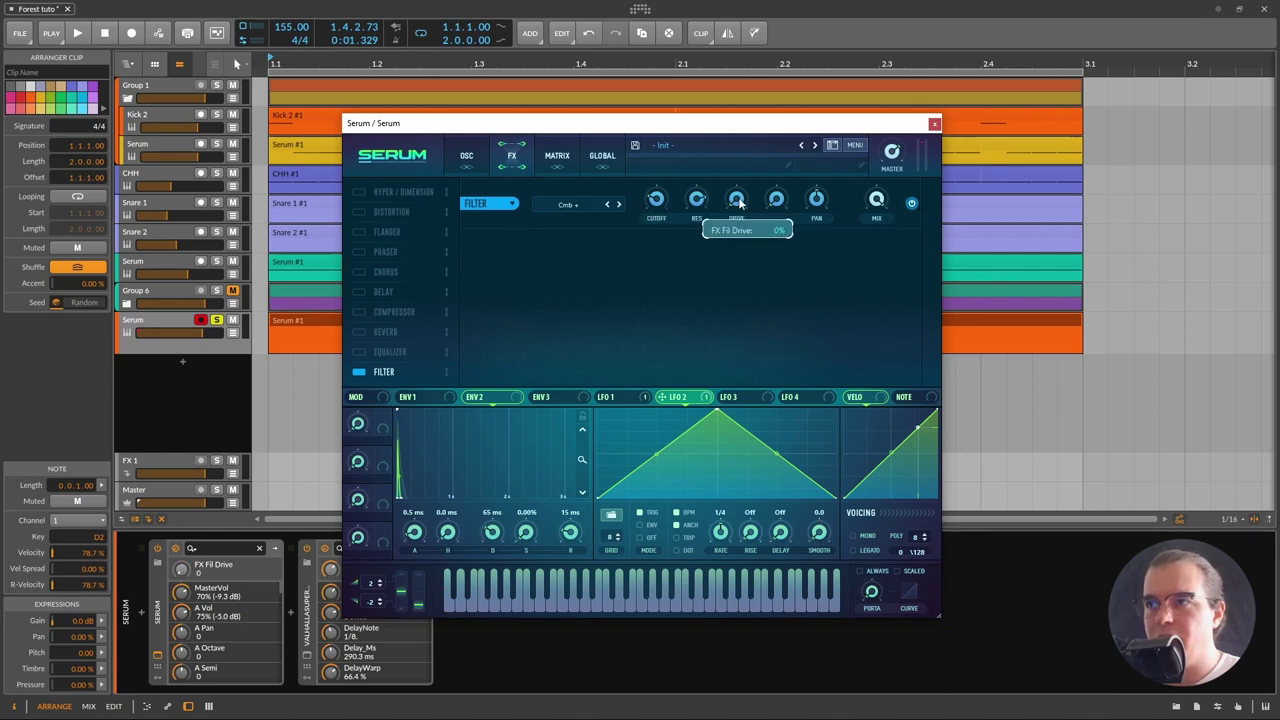
key("space")
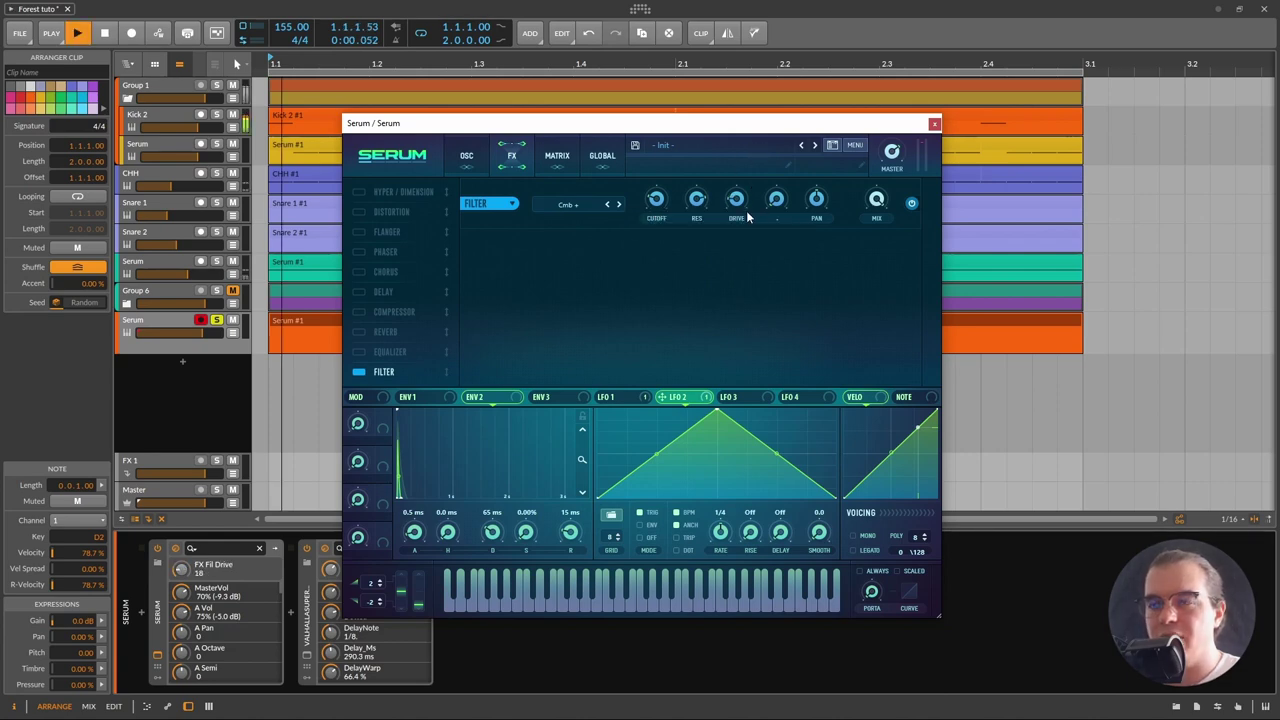
- Try different cutoff values for the comb filter while auditioning, settling on 52 Hz
left_click(657, 200)
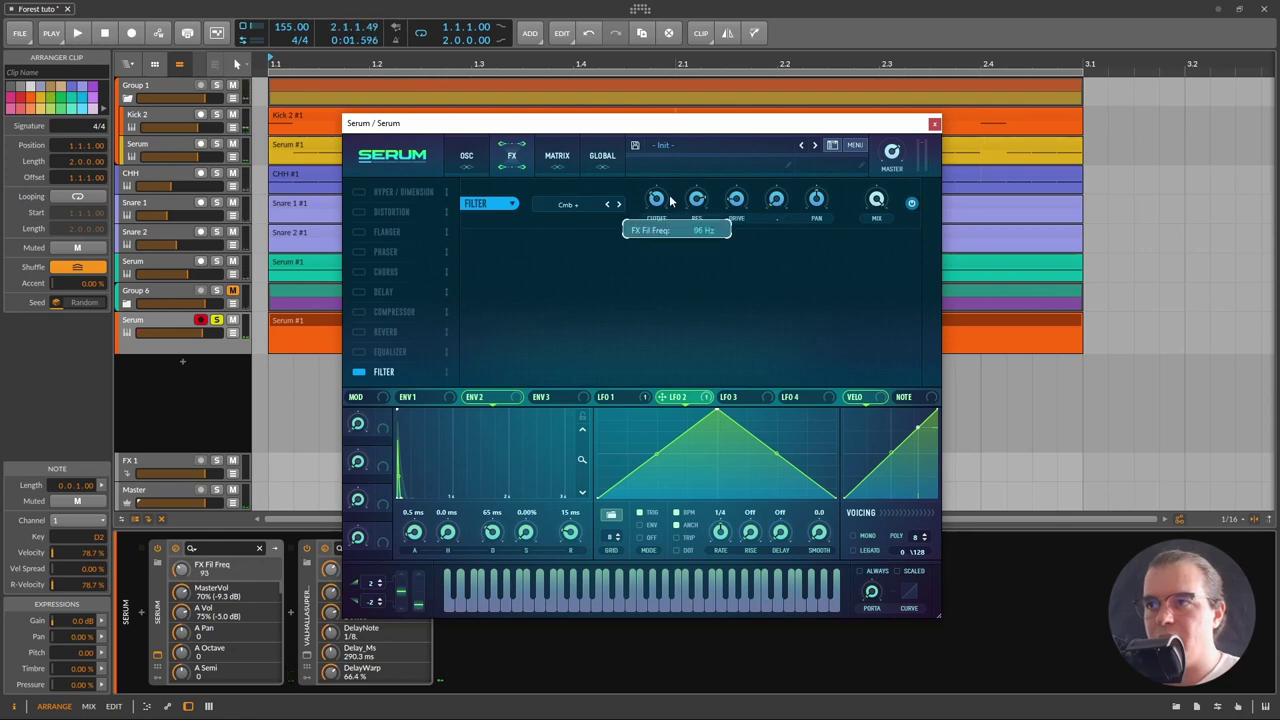
key("space")
mouse_move(670, 197)
left_mouse_down()
mouse_move(656, 197)
mouse_move(660, 209)
left_mouse_up()
key("space")
key("space")
key("space")
key("space")
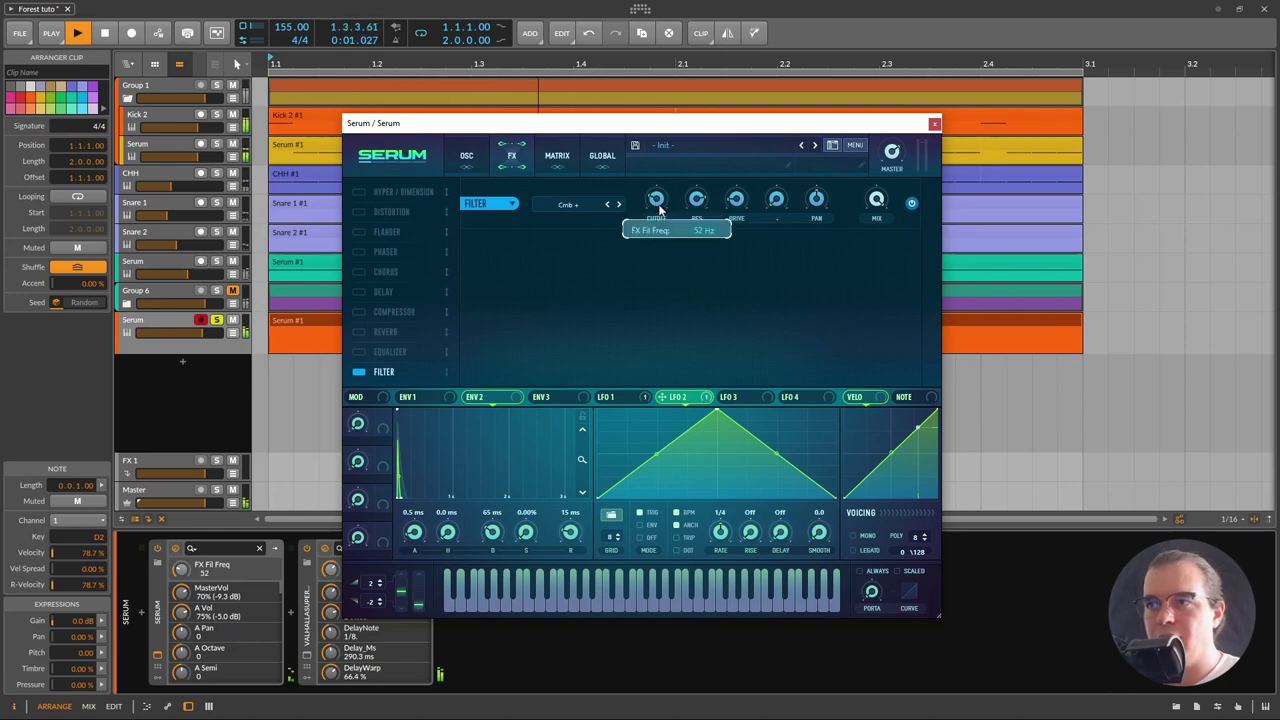
key("space")
key("space")
key("space")
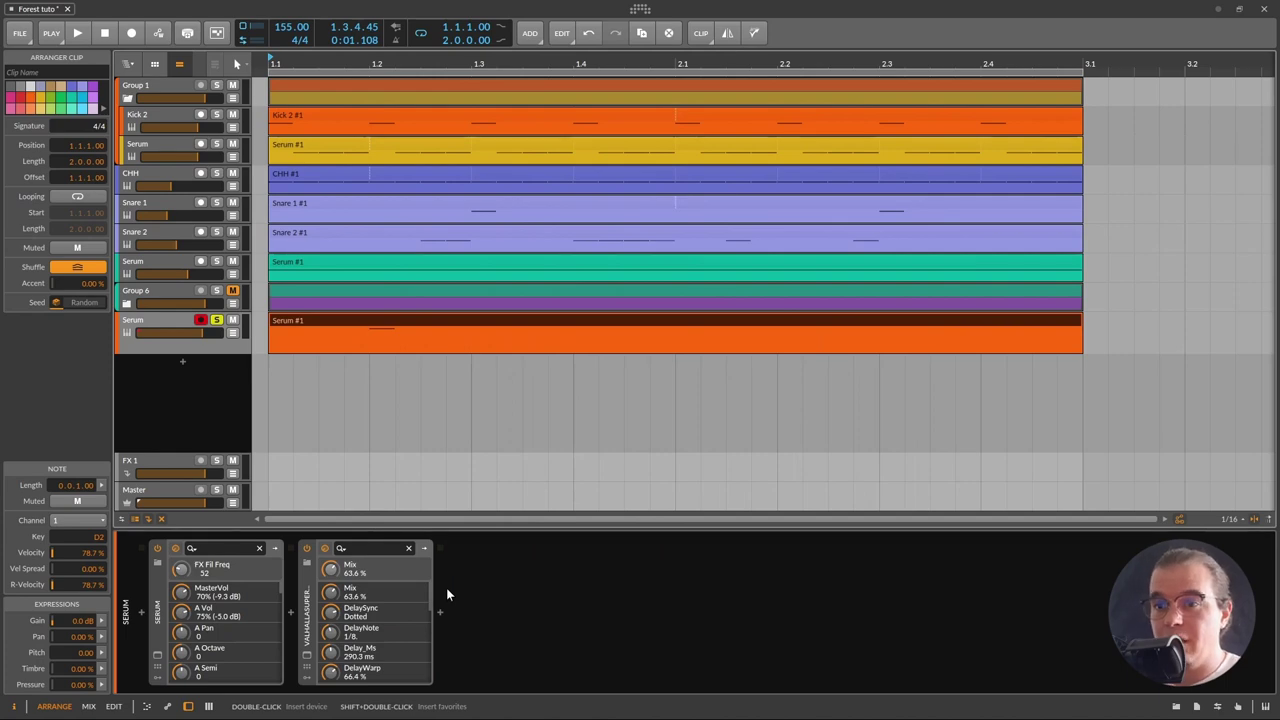
- Add the Pitch Shifter device after ValhallaSupermassive in the Serum track's device chain
left_click(441, 613)
type("pitch")
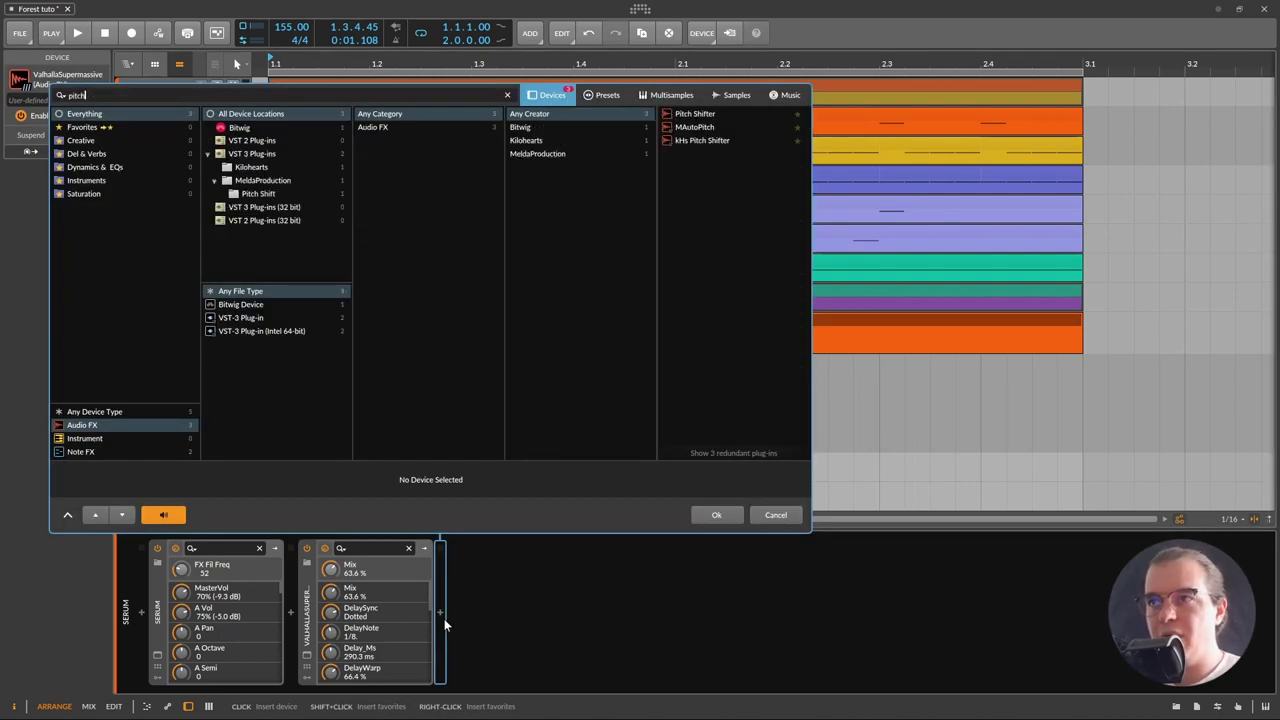
key("Return")
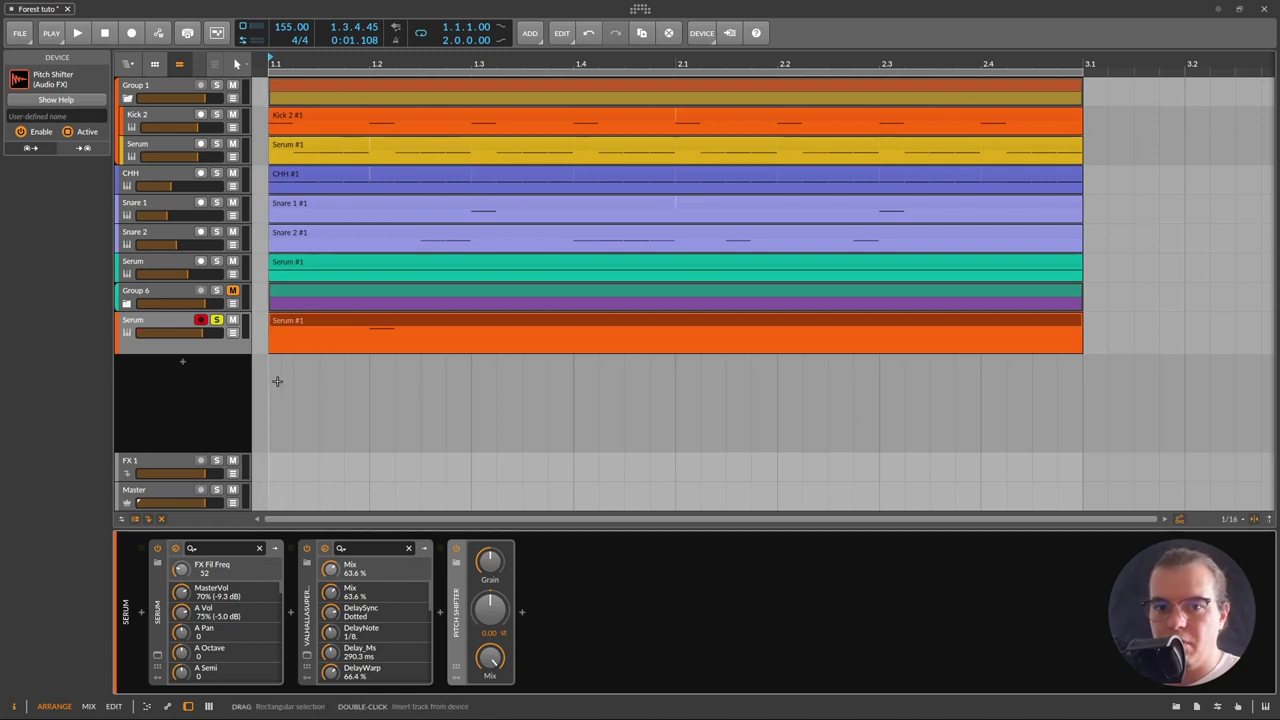
- Show the Pitch Shifter's pitch automation, draw a ramp from zero at 1.2 up to the maximum at 3.1, and play it
mouse_move(489, 607)
left_mouse_down()
mouse_move(489, 625)
mouse_move(503, 620)
left_mouse_up()
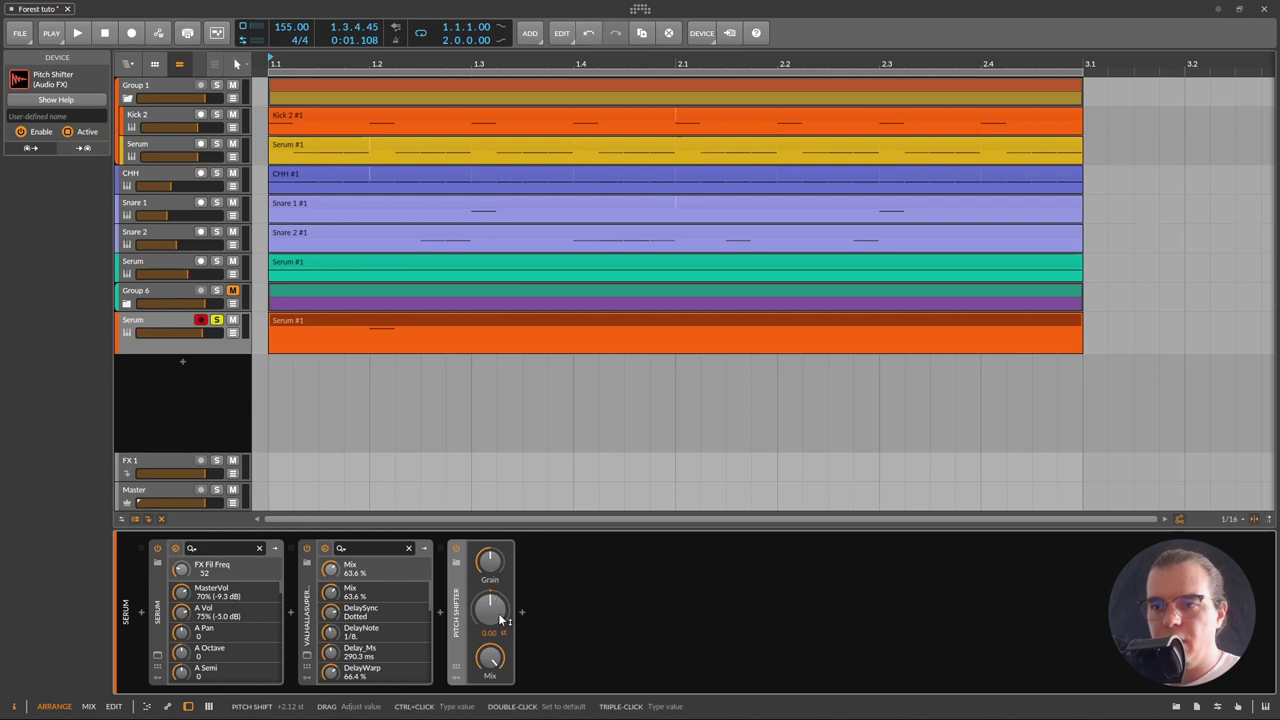
left_click(232, 333)
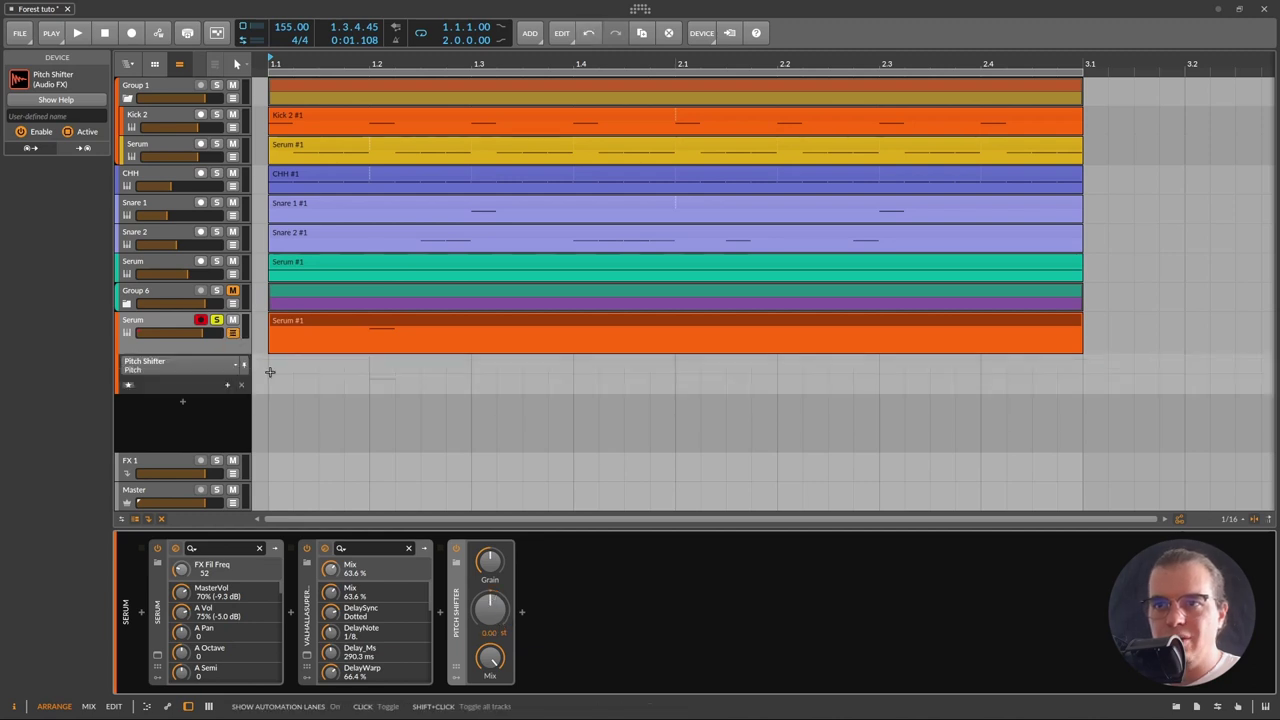
left_click(368, 378)
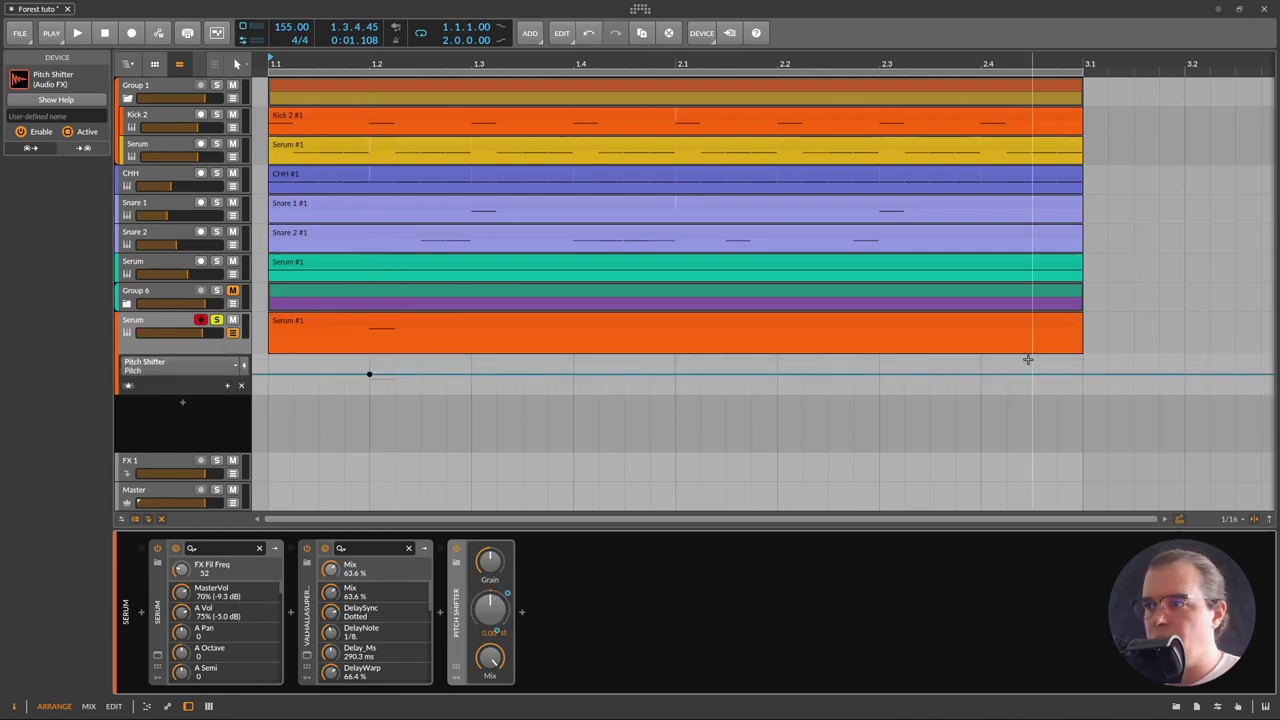
left_click_drag(1057, 374, 1082, 356)
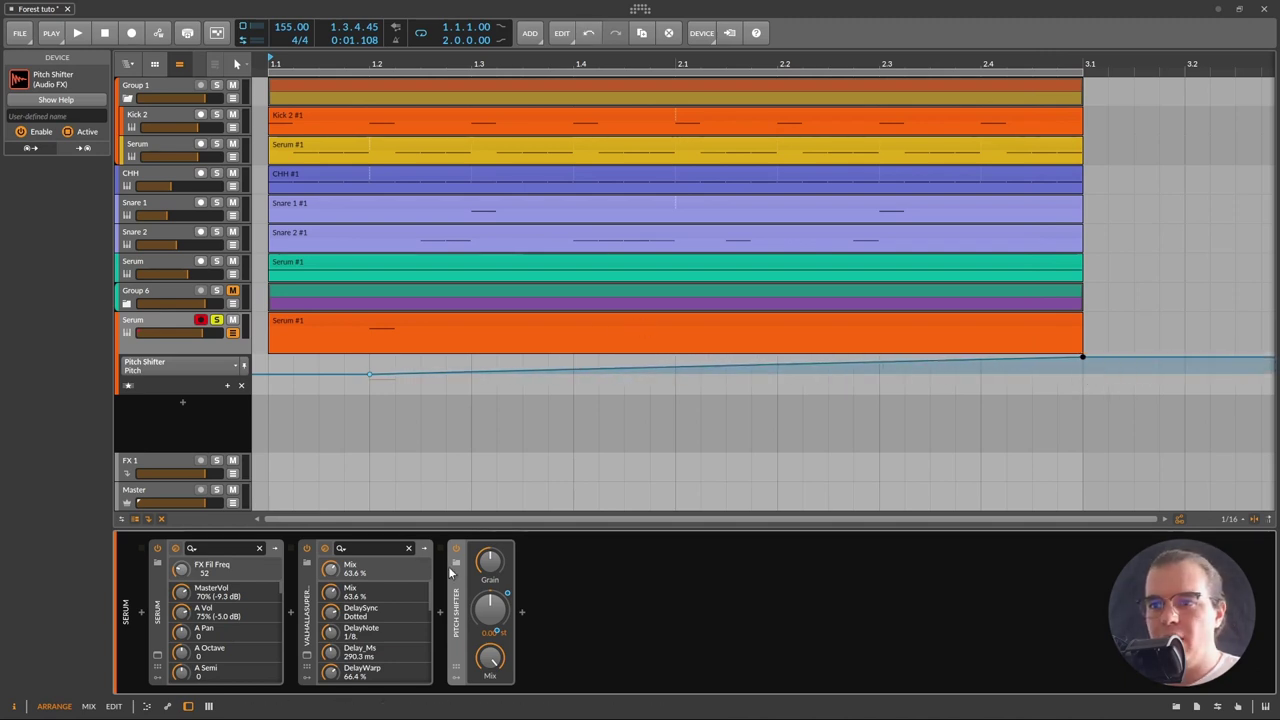
key("space")
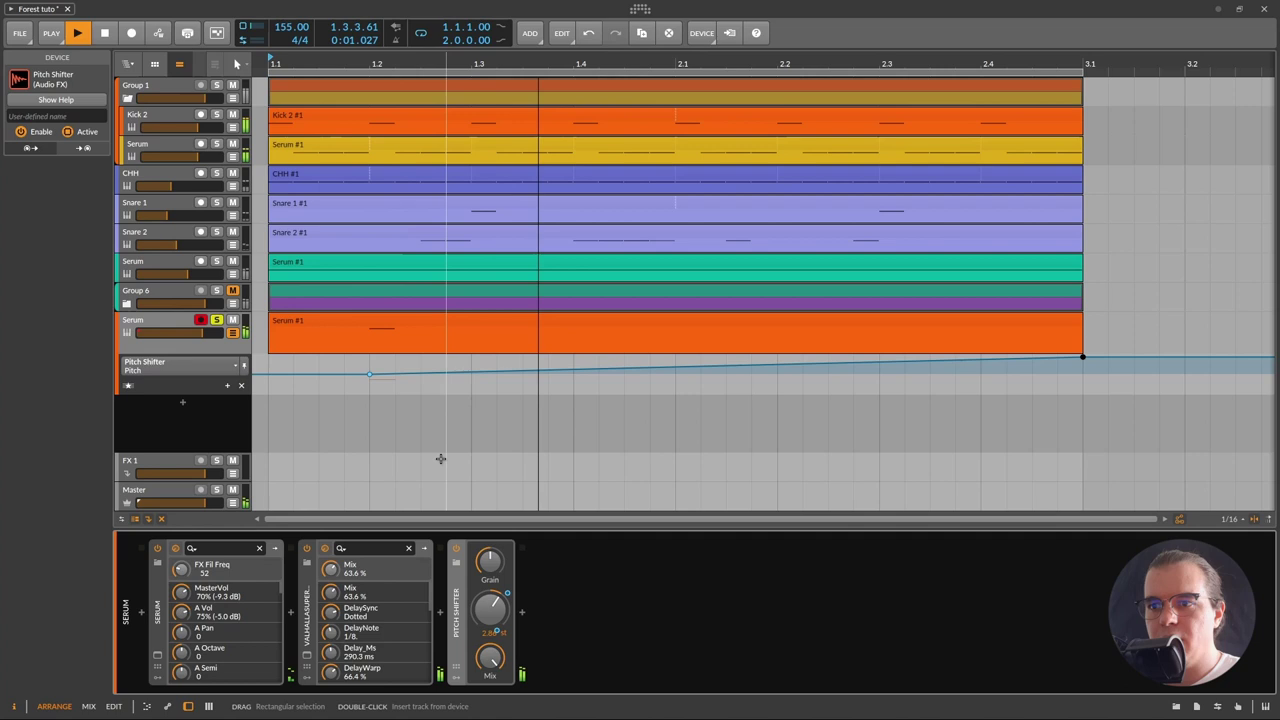
key("space")
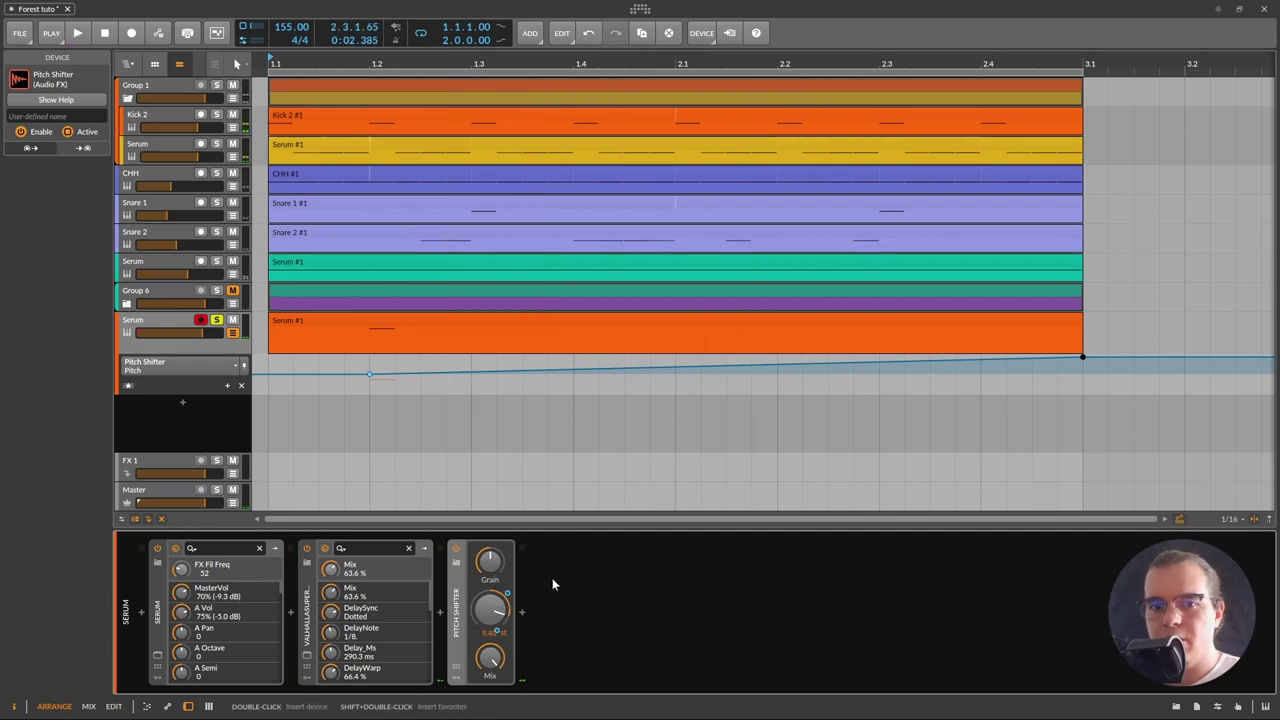
- Try low and high grain rates on the Pitch Shifter while playing the loop, settling on a rate below the default
left_click(500, 566)
key("space")
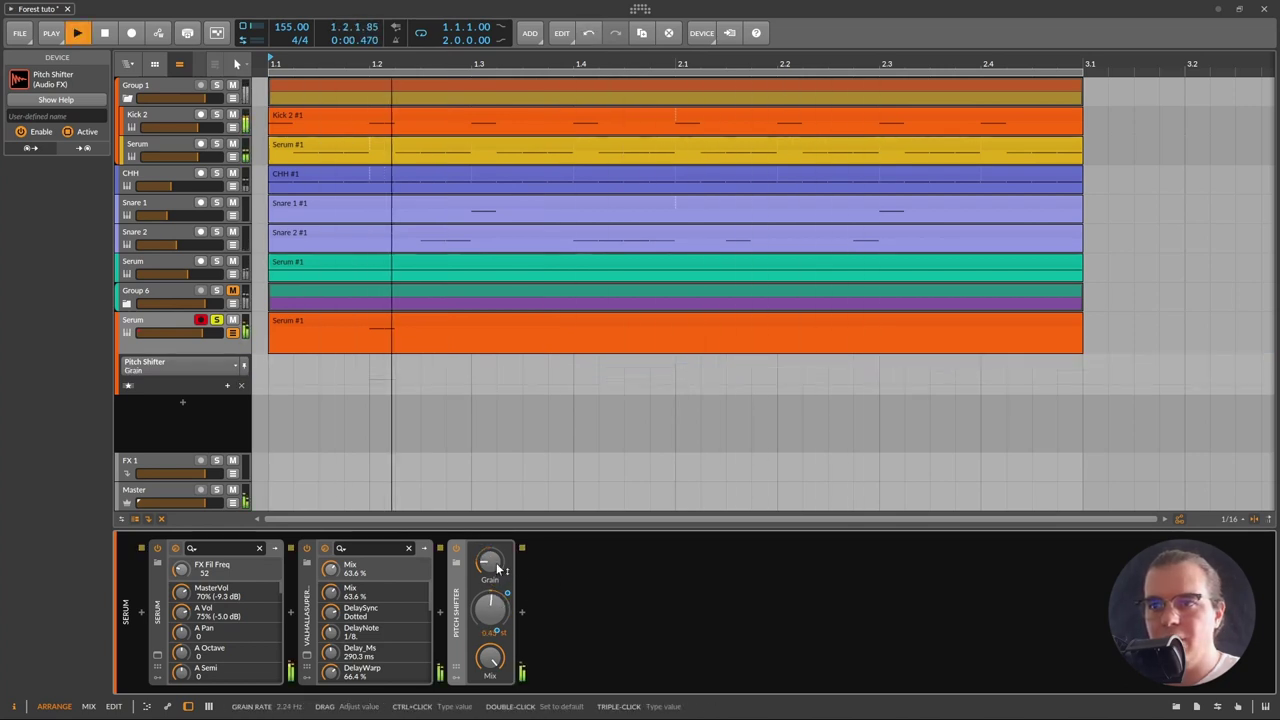
key("space")
left_click(500, 566)
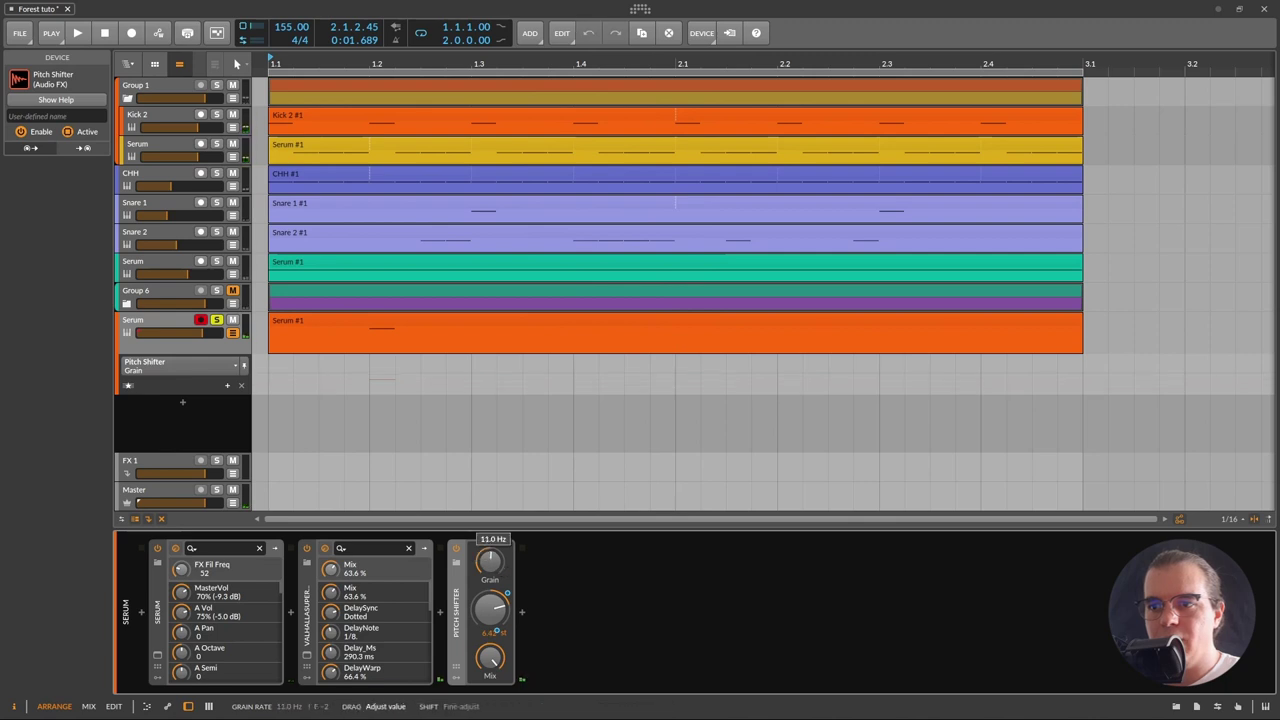
left_click_drag(500, 566, 497, 568)
key("space")
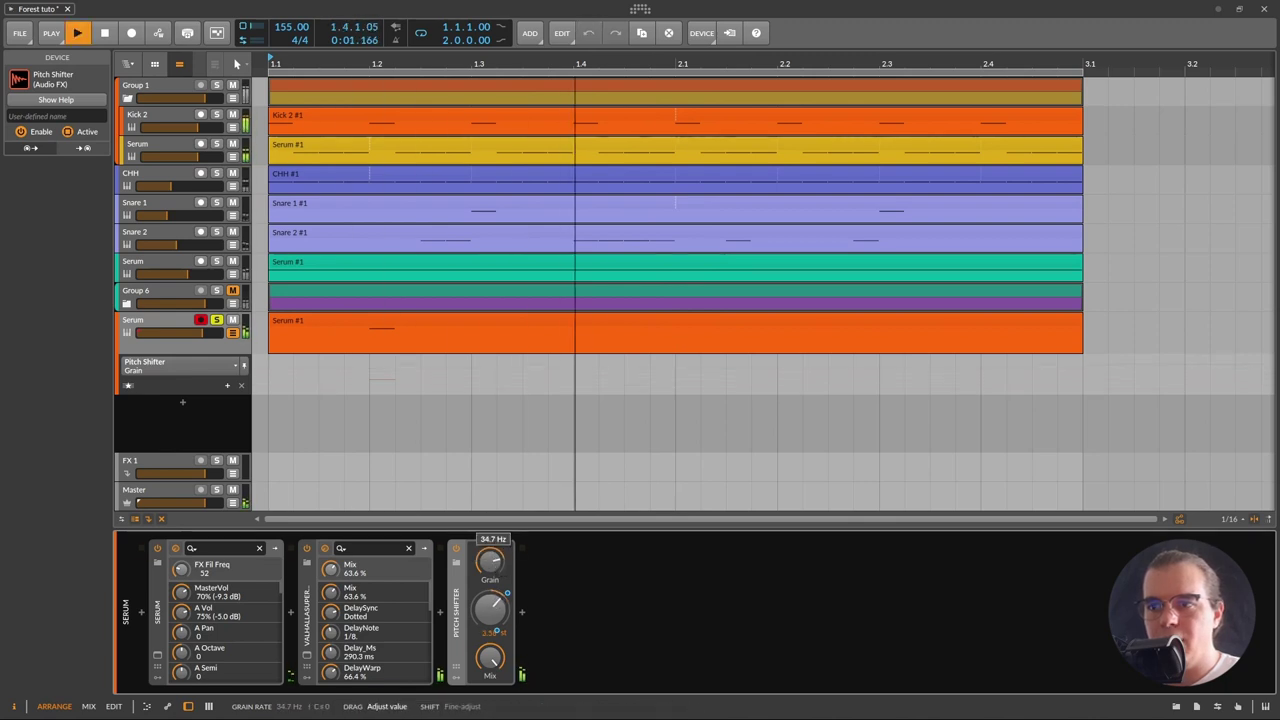
key("space")
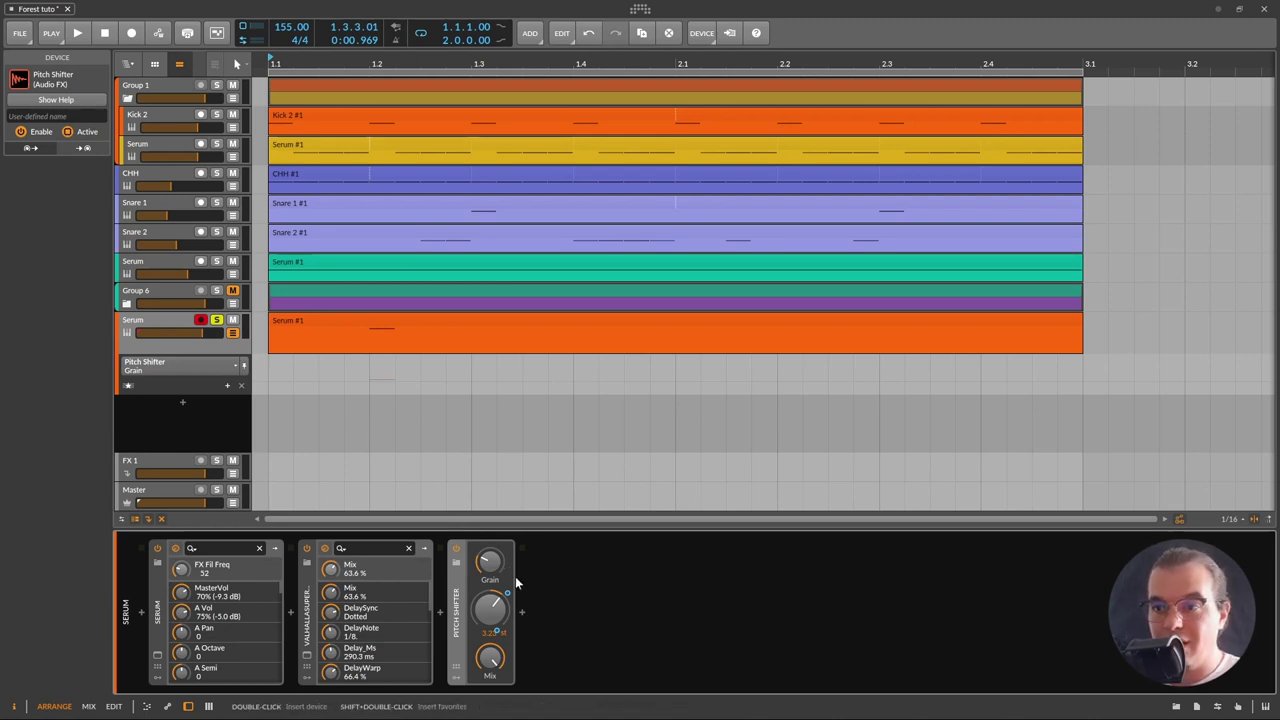
- Switch Serum's oscillator-page filter type to MG Low 24 and adjust the filter's resonance
left_click(863, 208)
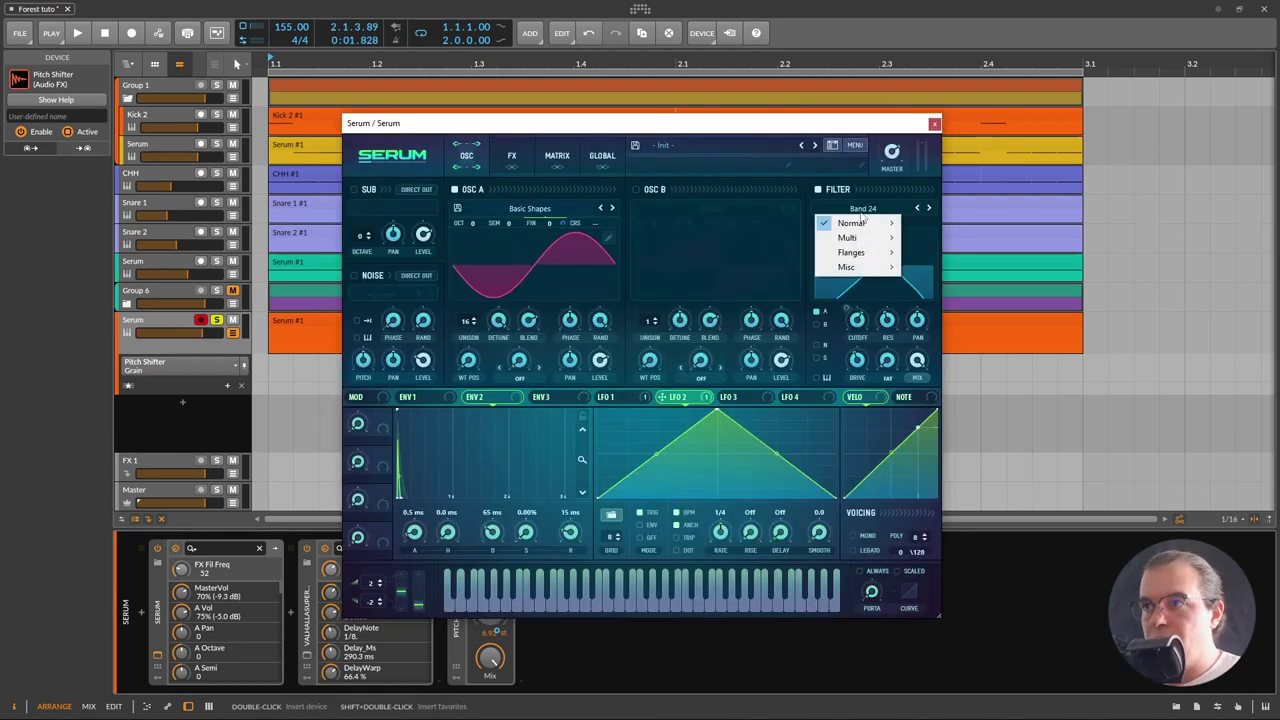
mouse_move(866, 225)
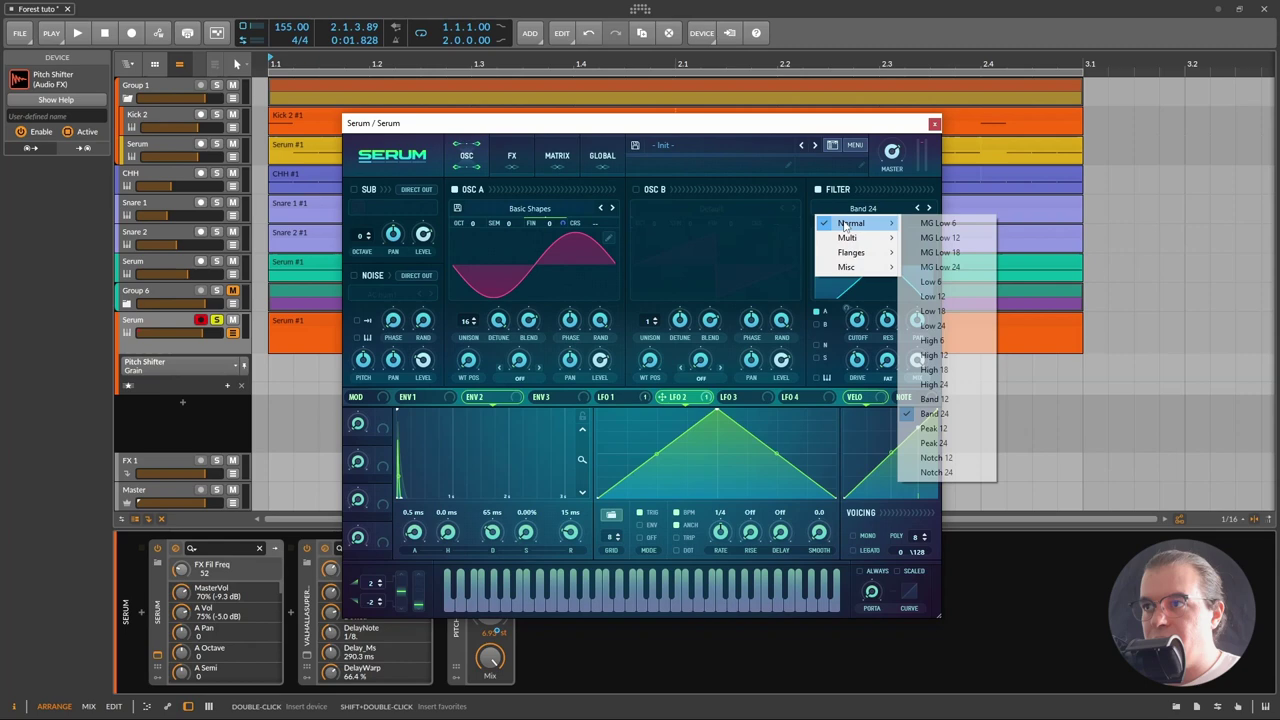
left_click(940, 266)
left_click_drag(900, 316, 900, 298)
- Show LFO 1 in Serum and adjust the filter's cutoff and resonance while playing the loop
left_click(608, 398)
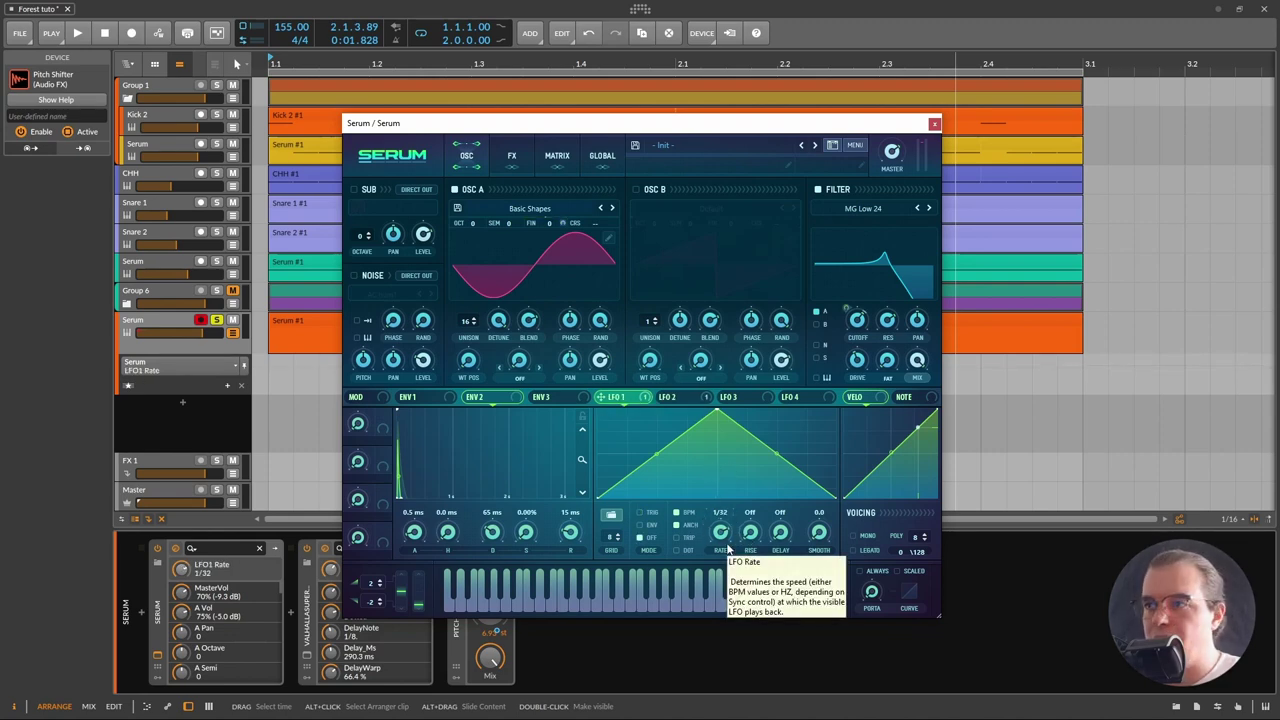
key("space")
left_click_drag(859, 324, 859, 308)
left_click_drag(888, 329, 855, 330)
key("space")
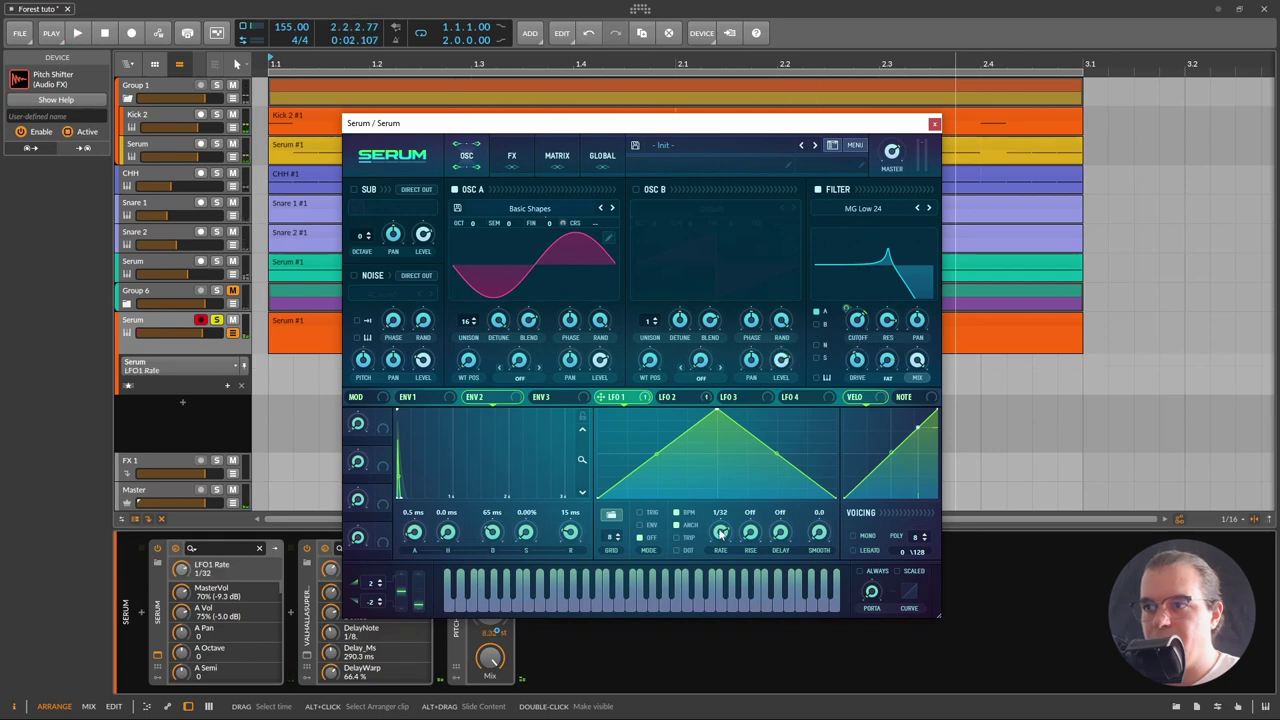
- Try the LFO 1 rate while playing the loop, keeping it at 1/32
key("space")
left_click_drag(720, 531, 714, 527)
key("space")
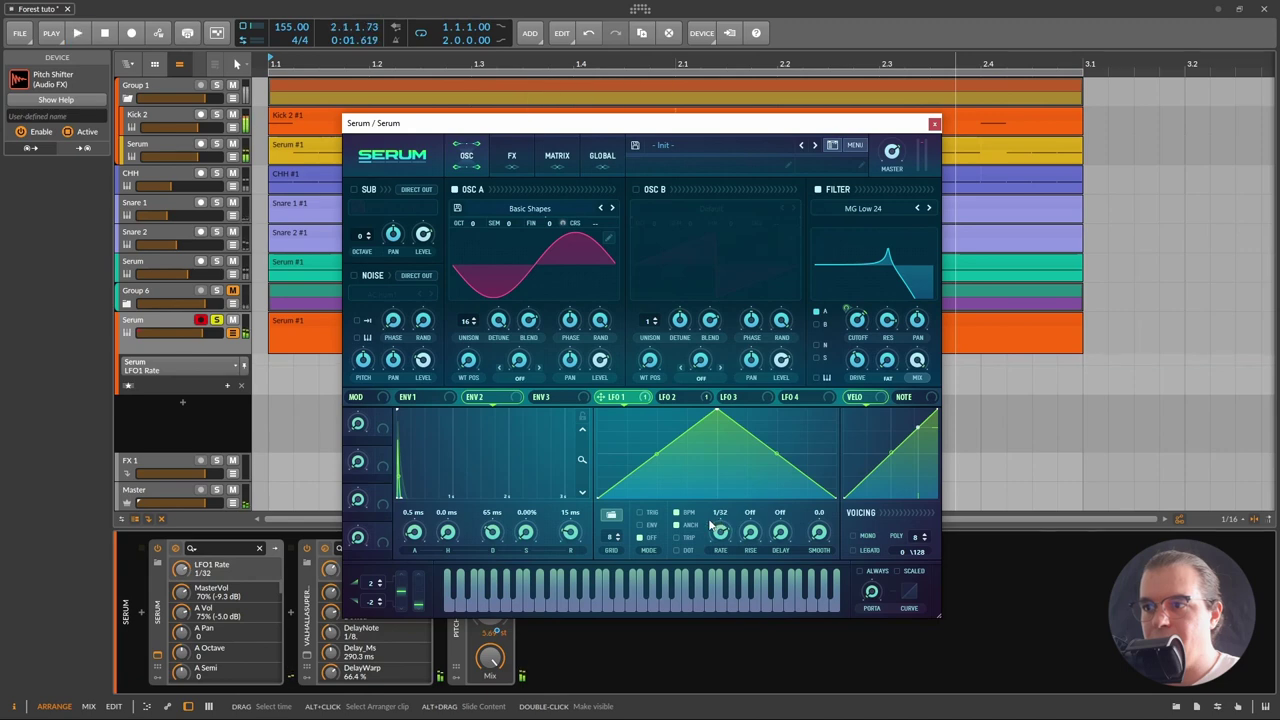
- Set the filter resonance to 78%, bow both slopes of the LFO 1 shape outward, and play the result
key("space")
left_click_drag(886, 320, 886, 325)
key("space")
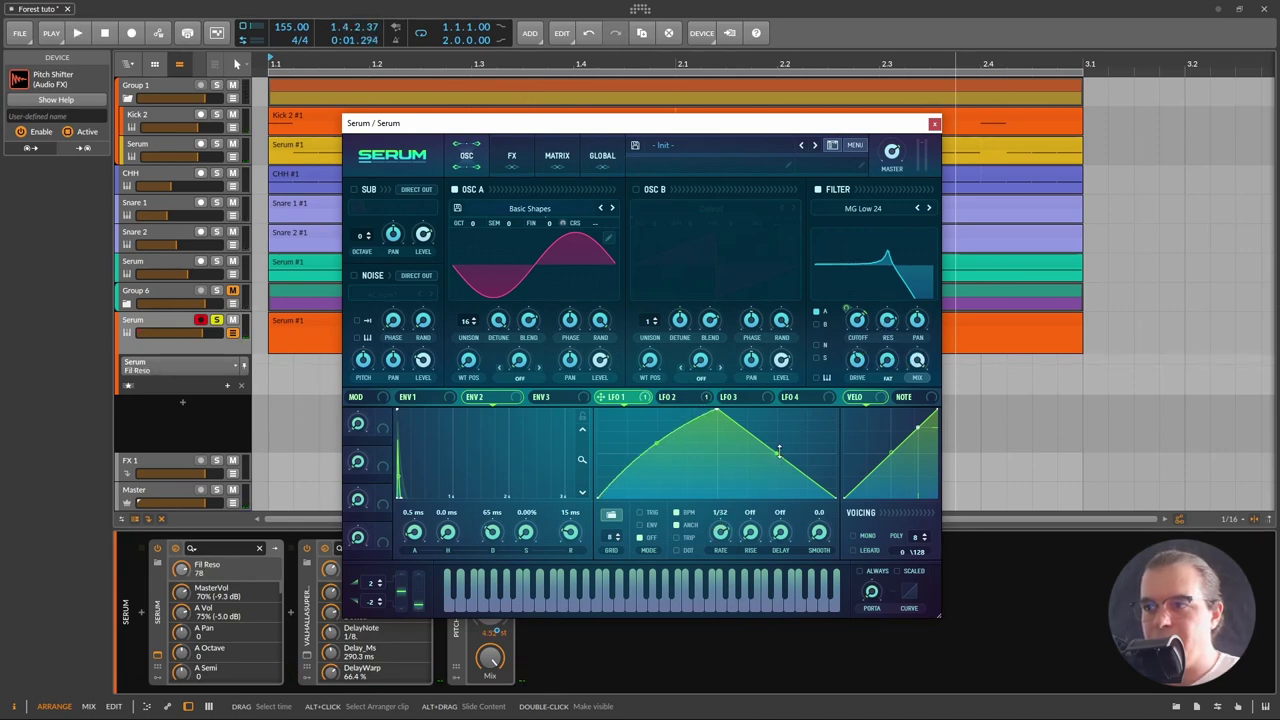
key("space")
key("space")
- Set Serum's filter type back to Band 24 and its resonance to 81% while auditioning the loop
left_click(863, 208)
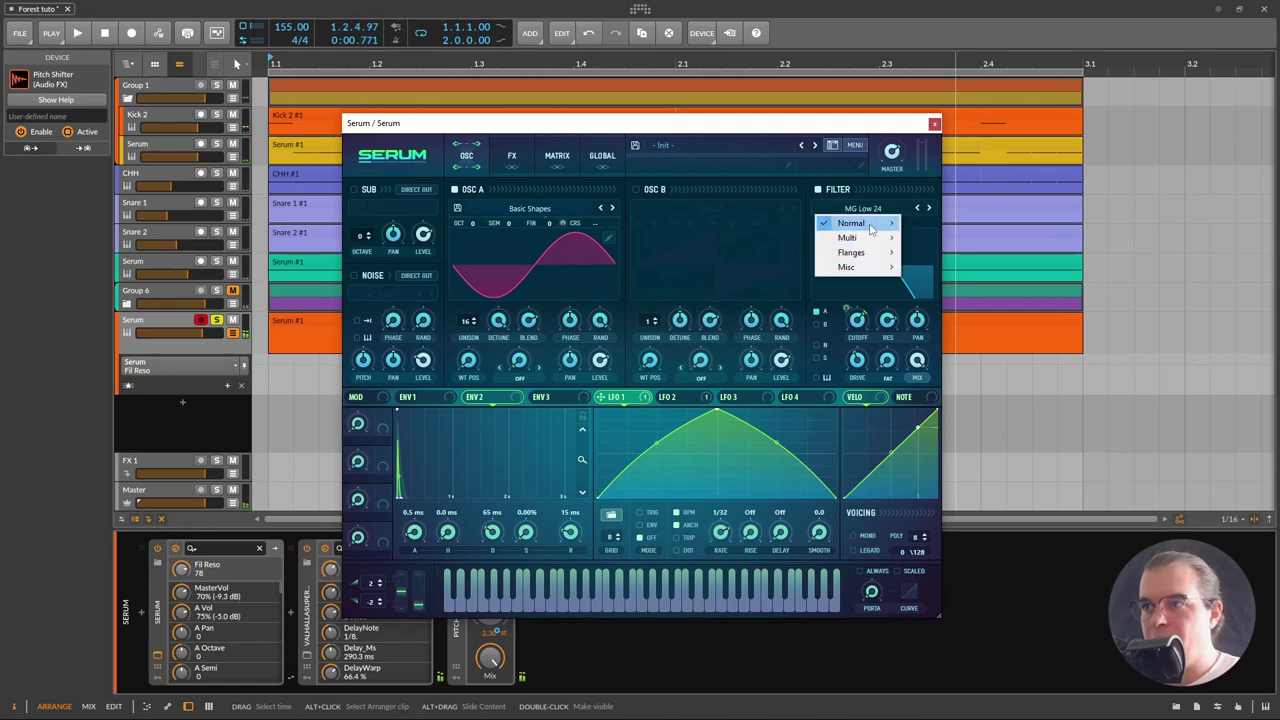
mouse_move(871, 229)
left_click(965, 414)
key("space")
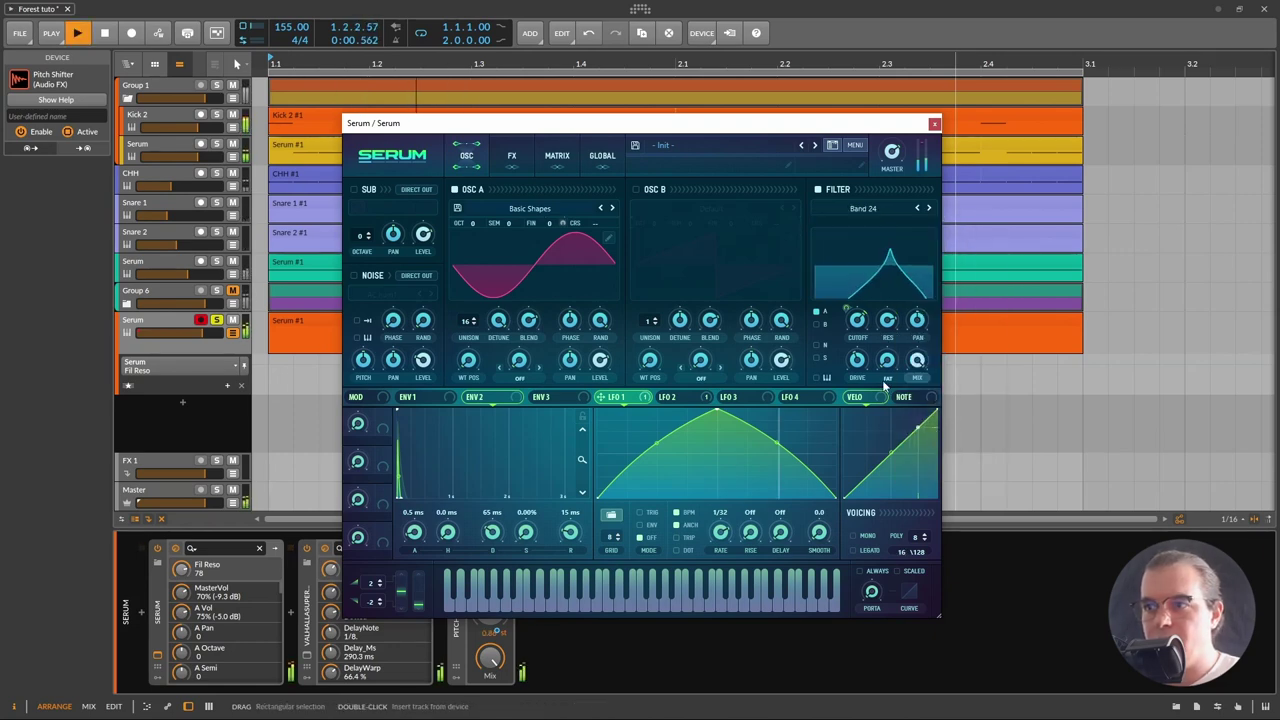
left_click(860, 322)
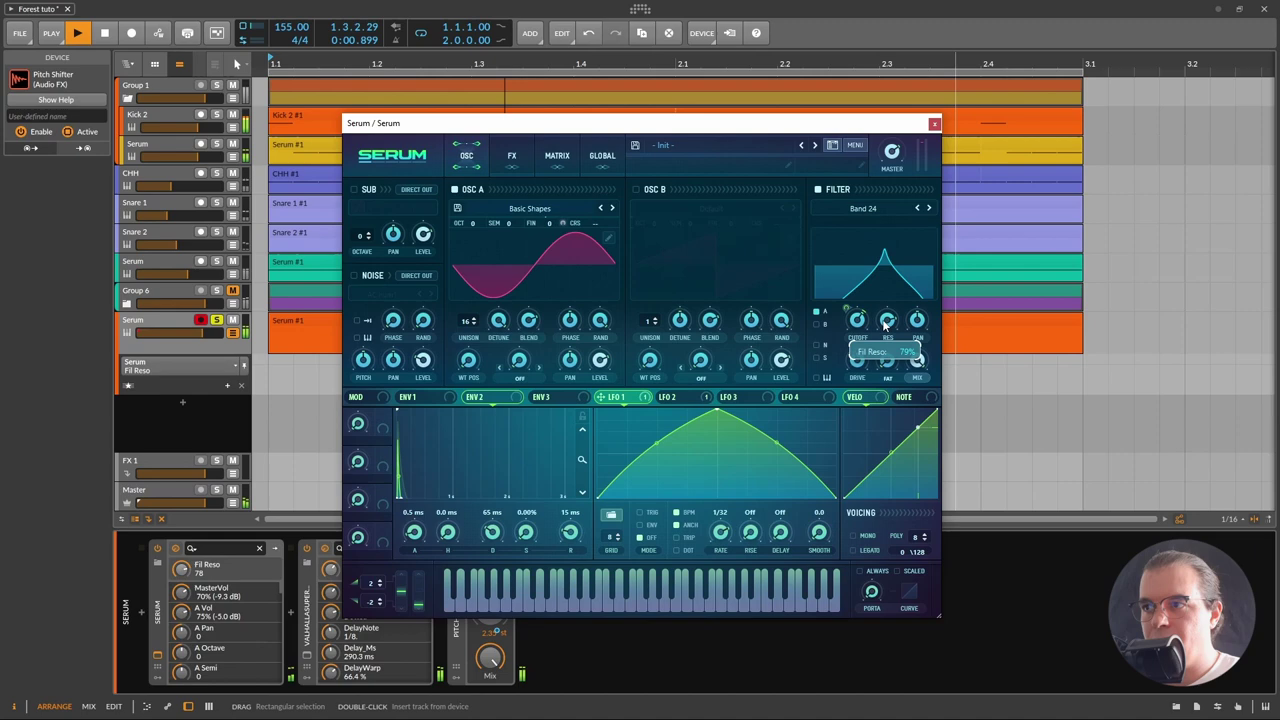
left_click_drag(884, 325, 884, 321)
key("space")
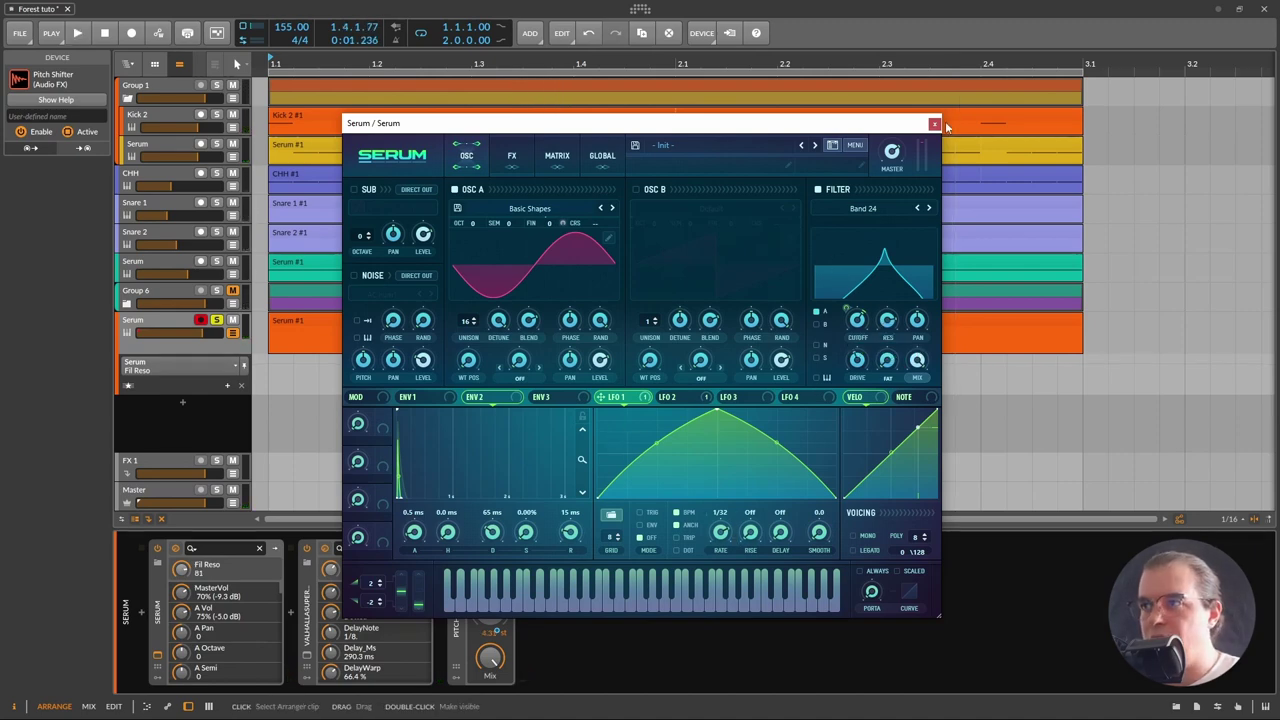
- Adjust the filter cutoff to 1161 Hz while auditioning, and close the Serum window
key("space")
key("space")
left_click_drag(860, 332, 861, 328)
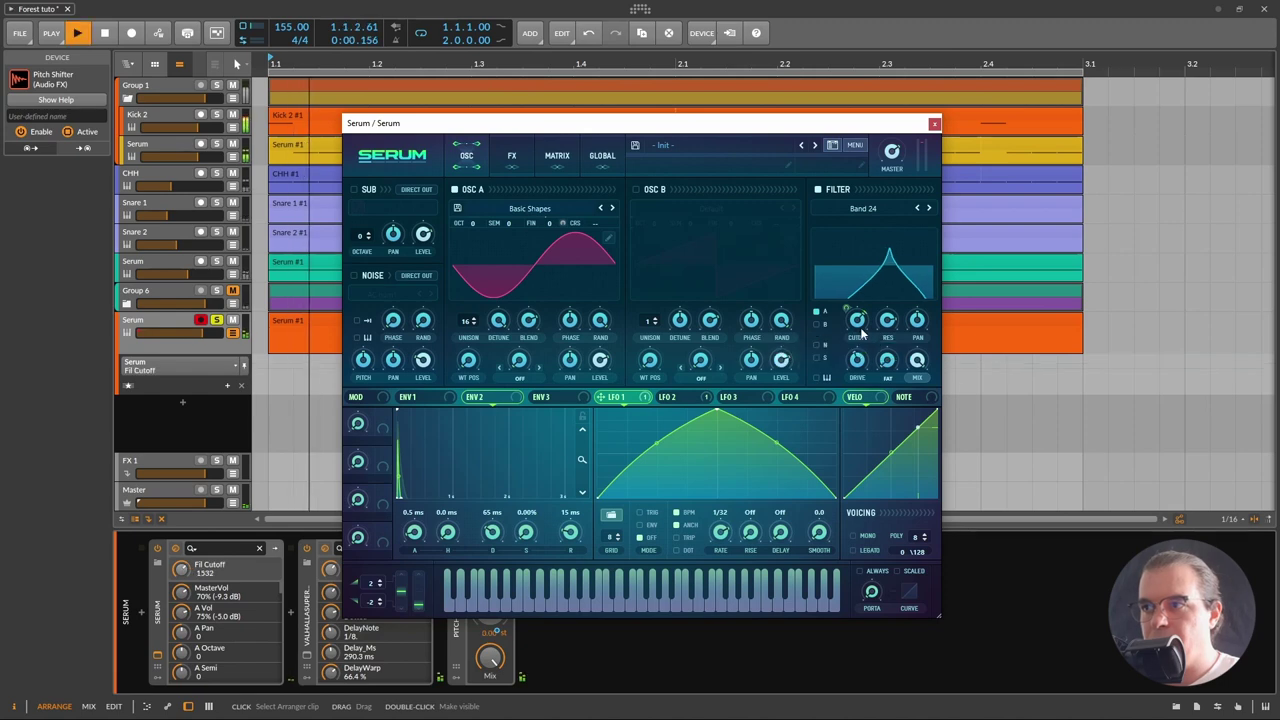
left_click(934, 124)
key("space")
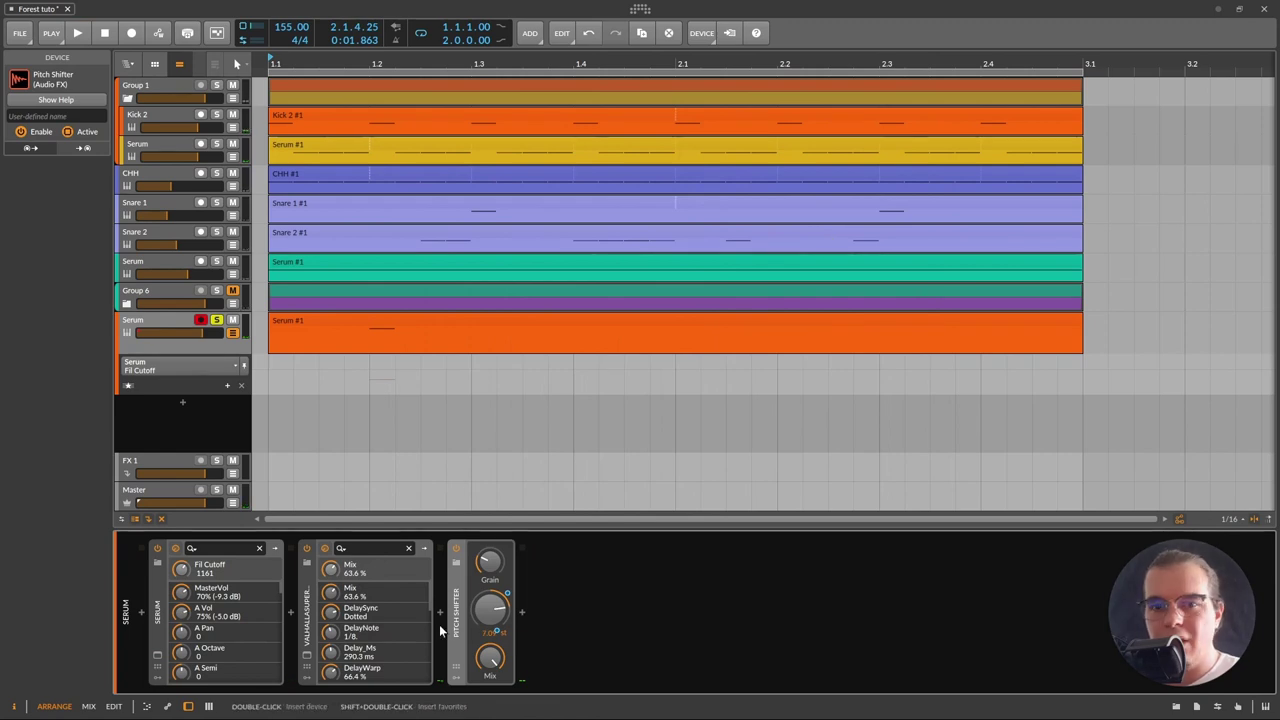
- Add the Delay+ device after the Pitch Shifter in the Serum track's device chain
left_click(522, 613)
type("delay")
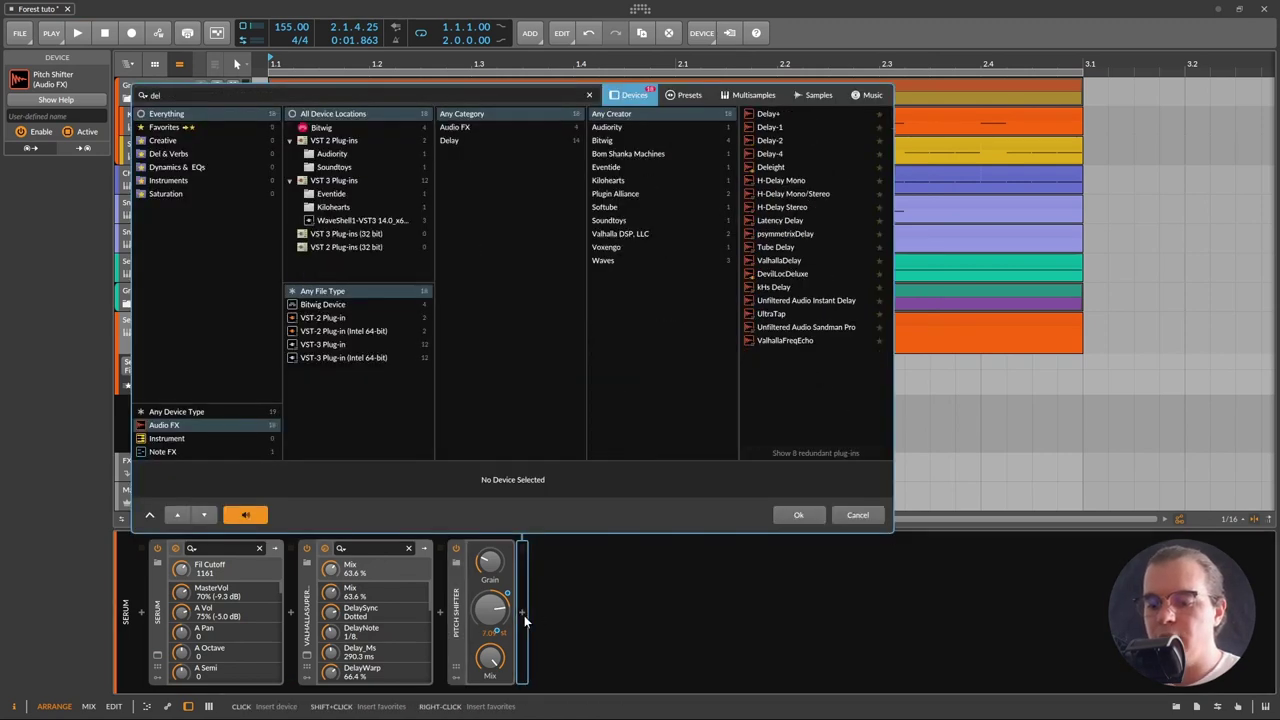
double_click(787, 113)
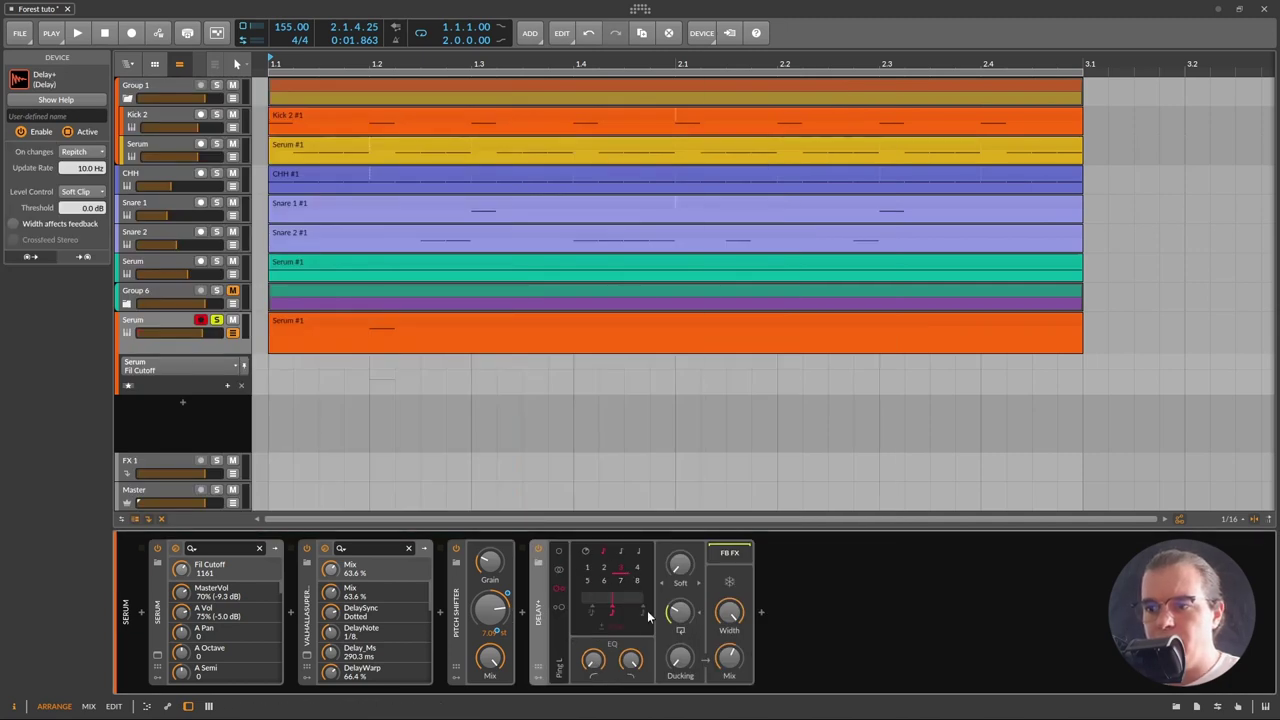
- Raise the Delay+ feedback and set its mix to about 54.5% while playing the loop
left_click_drag(681, 617, 681, 606)
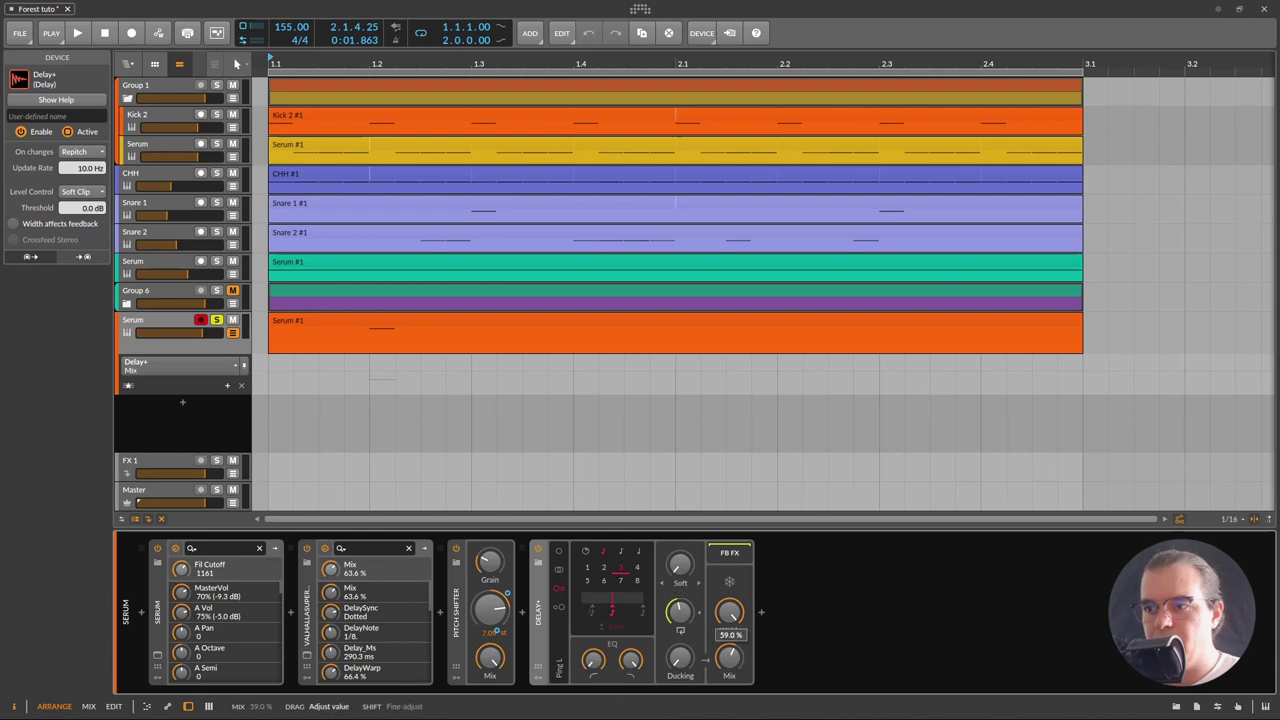
key("space")
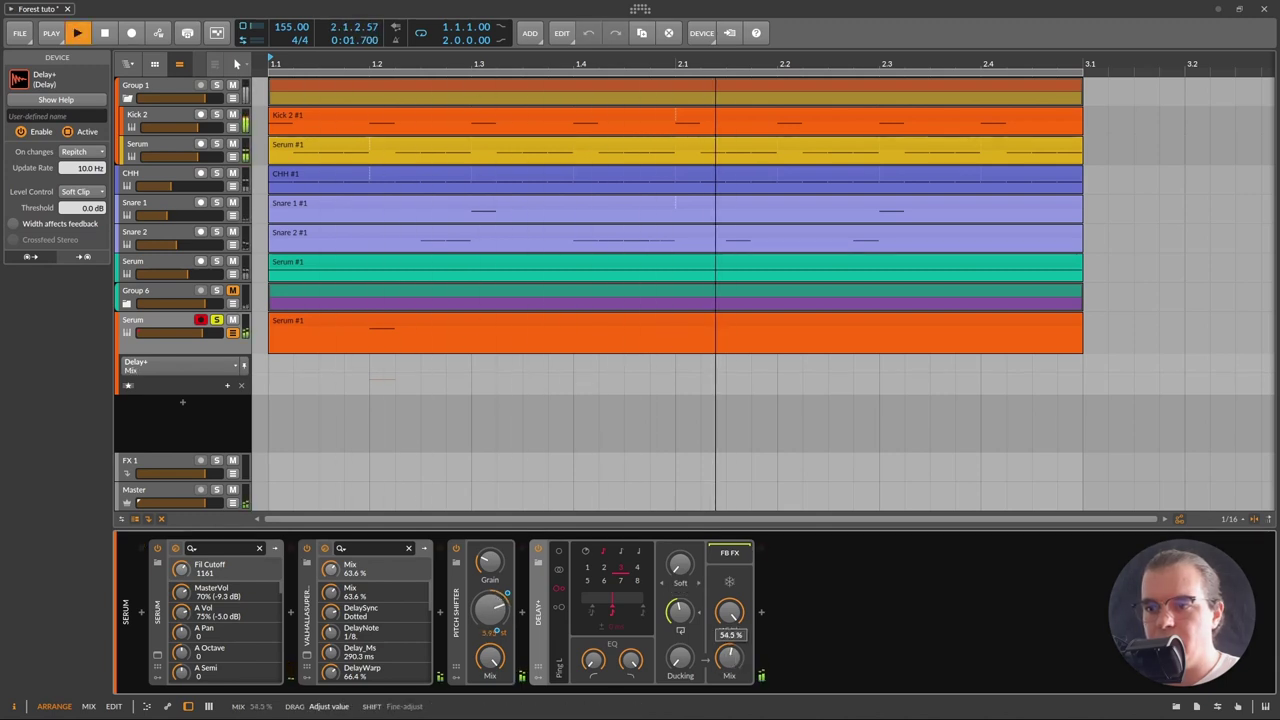
key("space")
key("space")
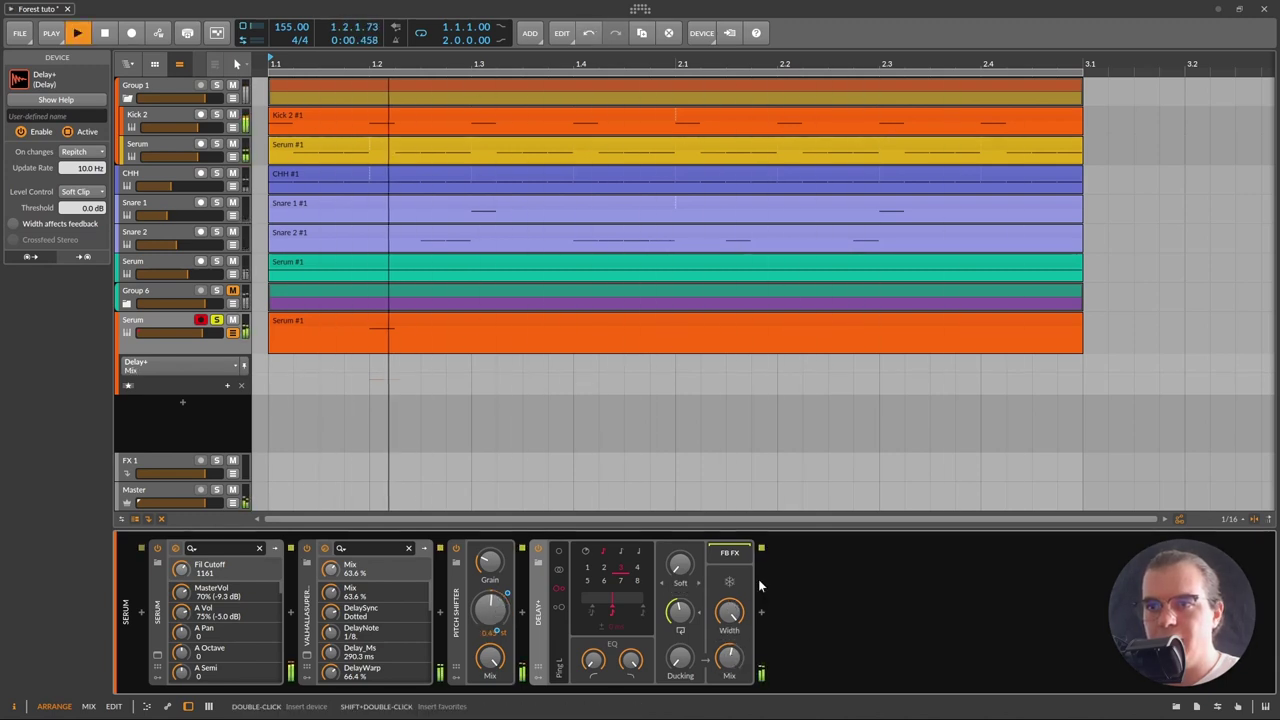
- Unsolo the Serum track and raise its volume to +0.9 dB while playing it with the full mix
left_click(216, 320)
left_click(431, 332)
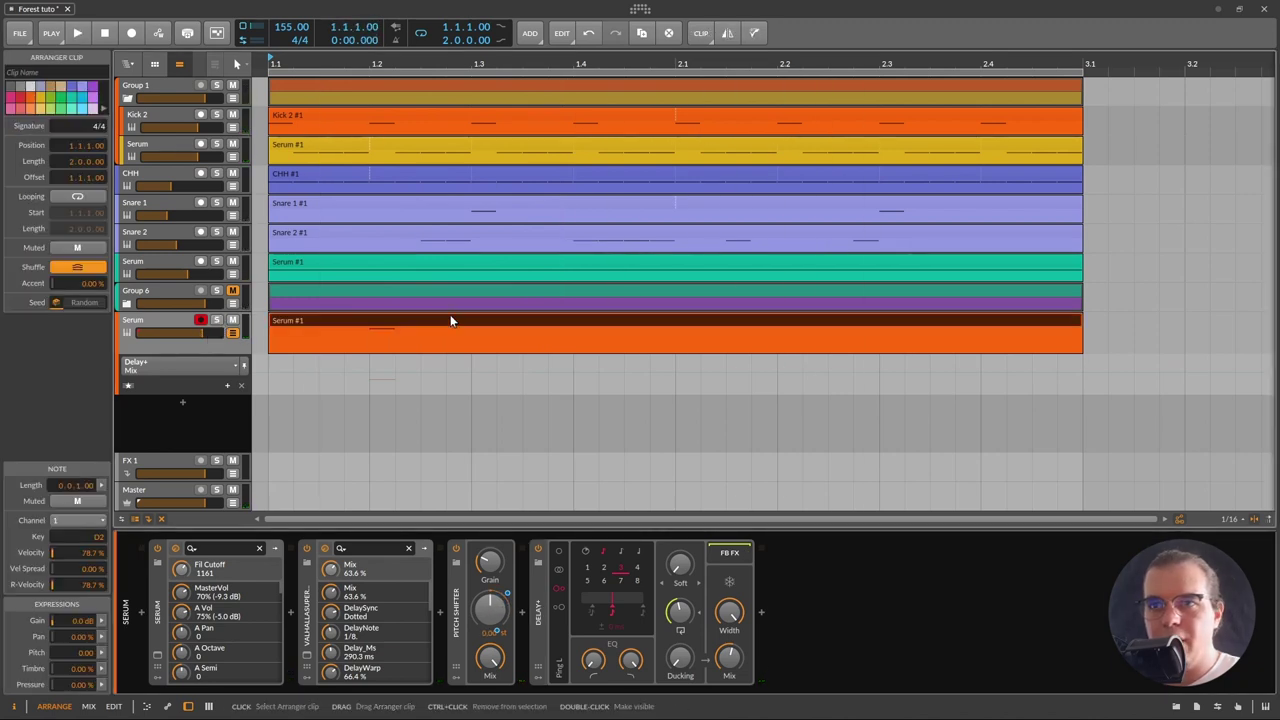
key("space")
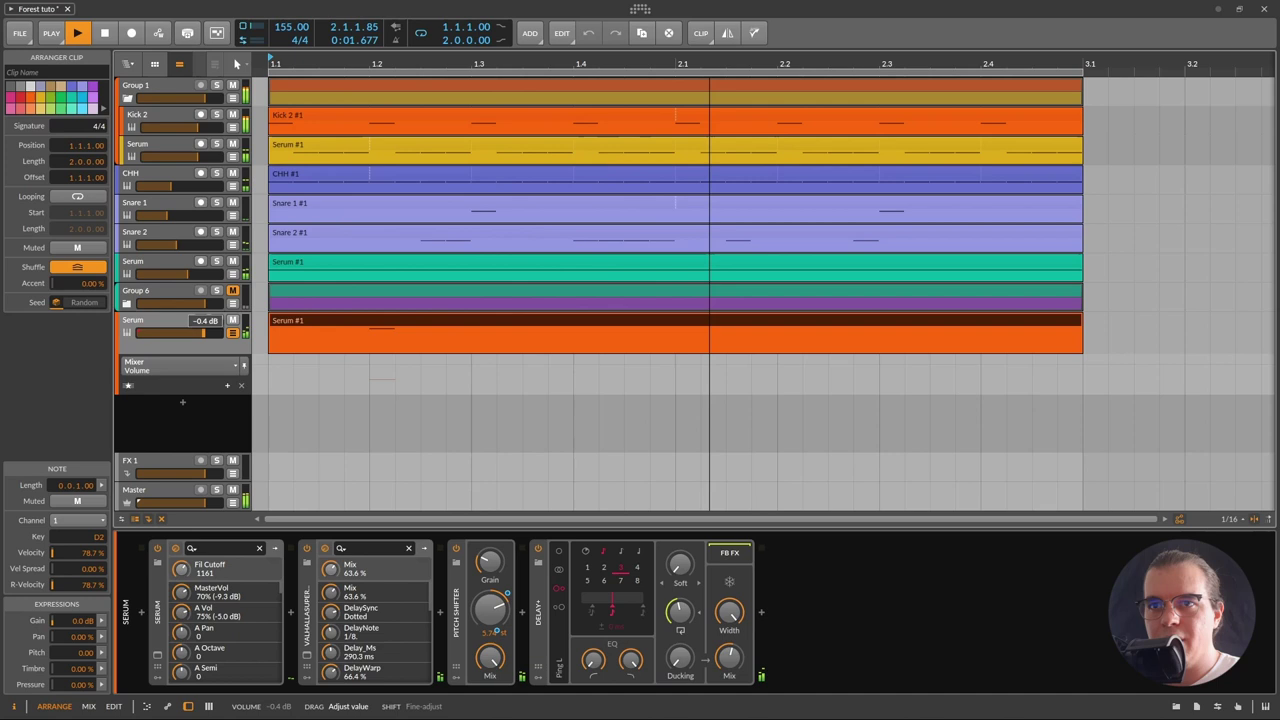
left_click_drag(186, 332, 210, 332)
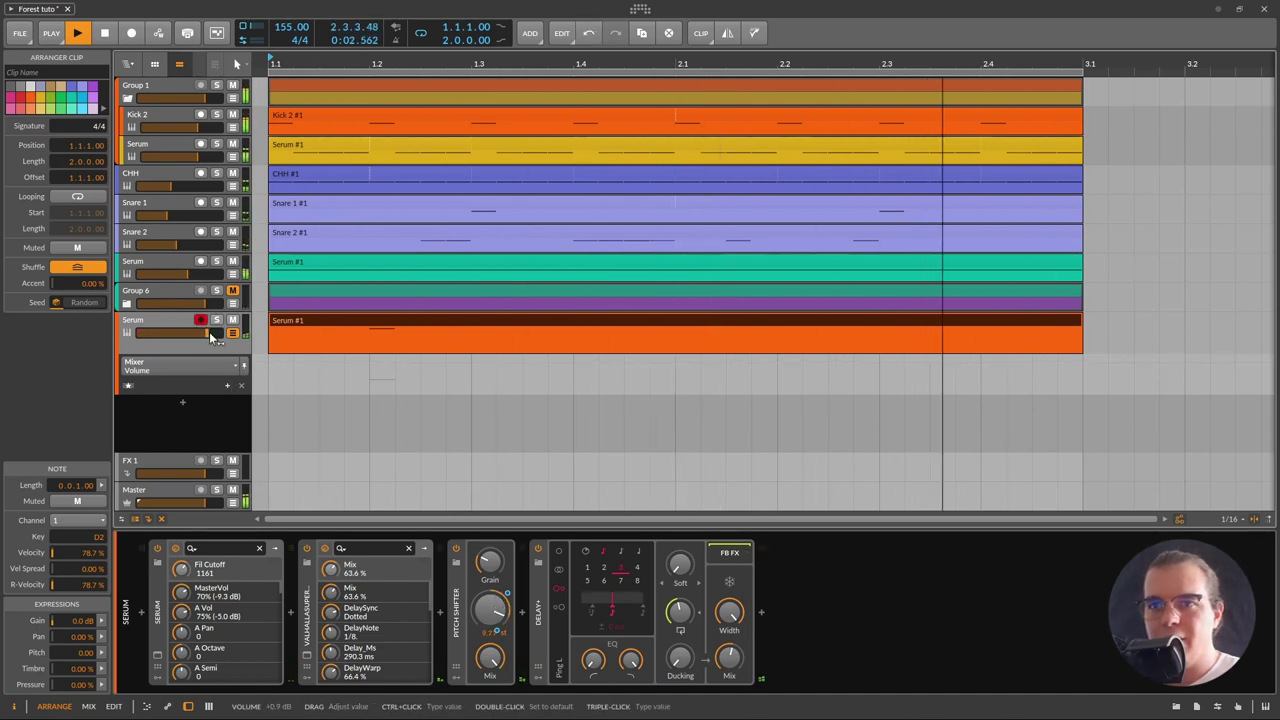
key("space")
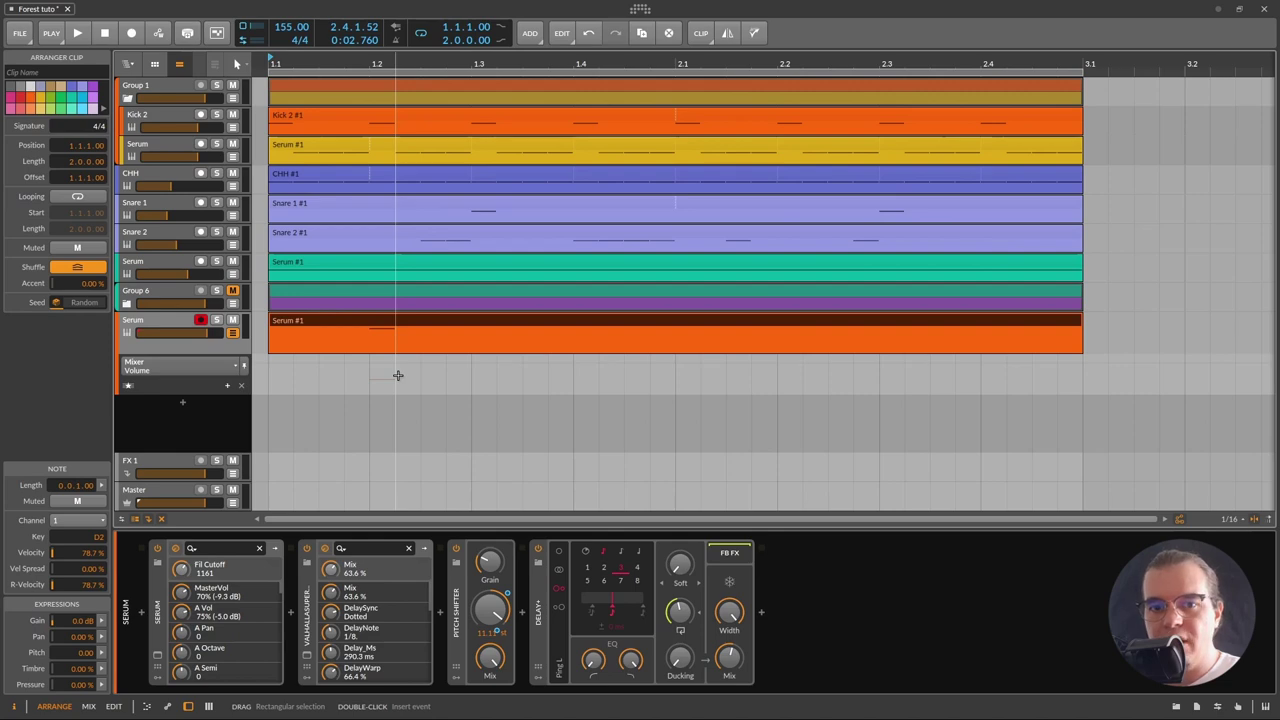
- Bounce the Serum clip in place to audio
right_click(324, 319)
right_click(302, 318)
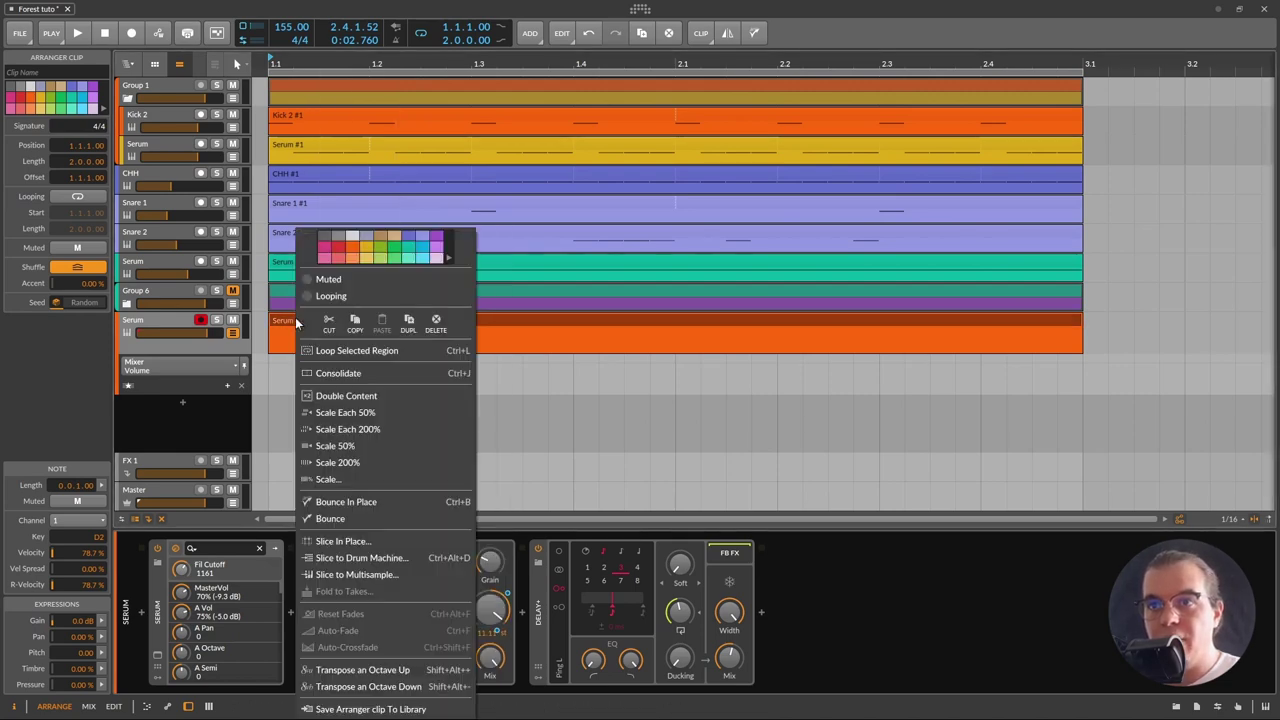
left_click(357, 502)
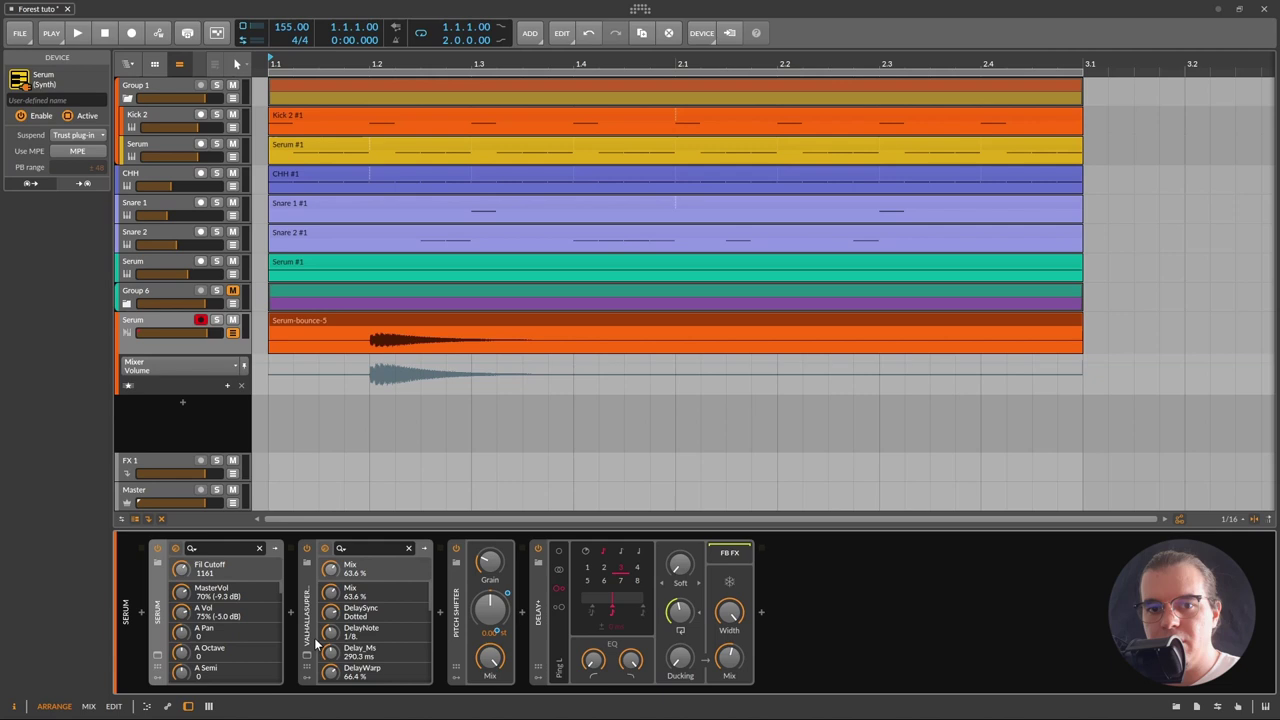
- Switch off ValhallaSupermassive, the Pitch Shifter and Delay+ on the bounced Serum track during playback
left_click(373, 342)
left_click_drag(373, 342, 574, 342)
key("space")
left_click(307, 548)
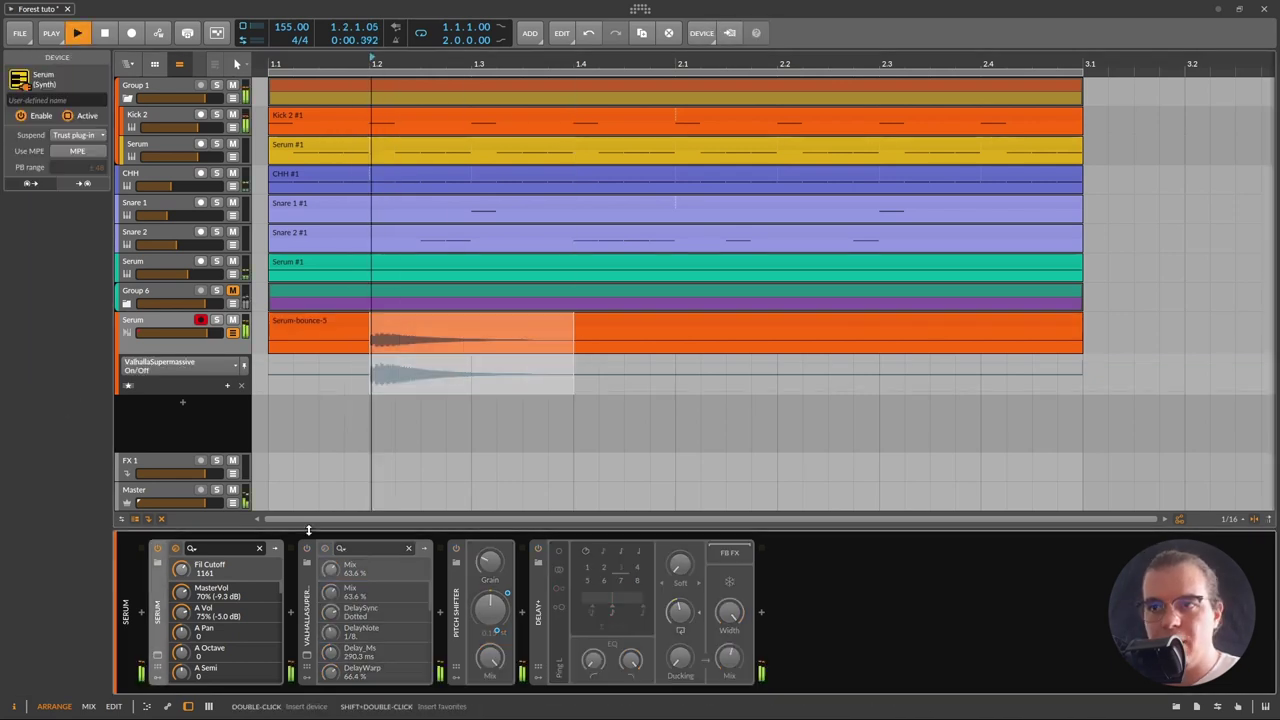
key("space")
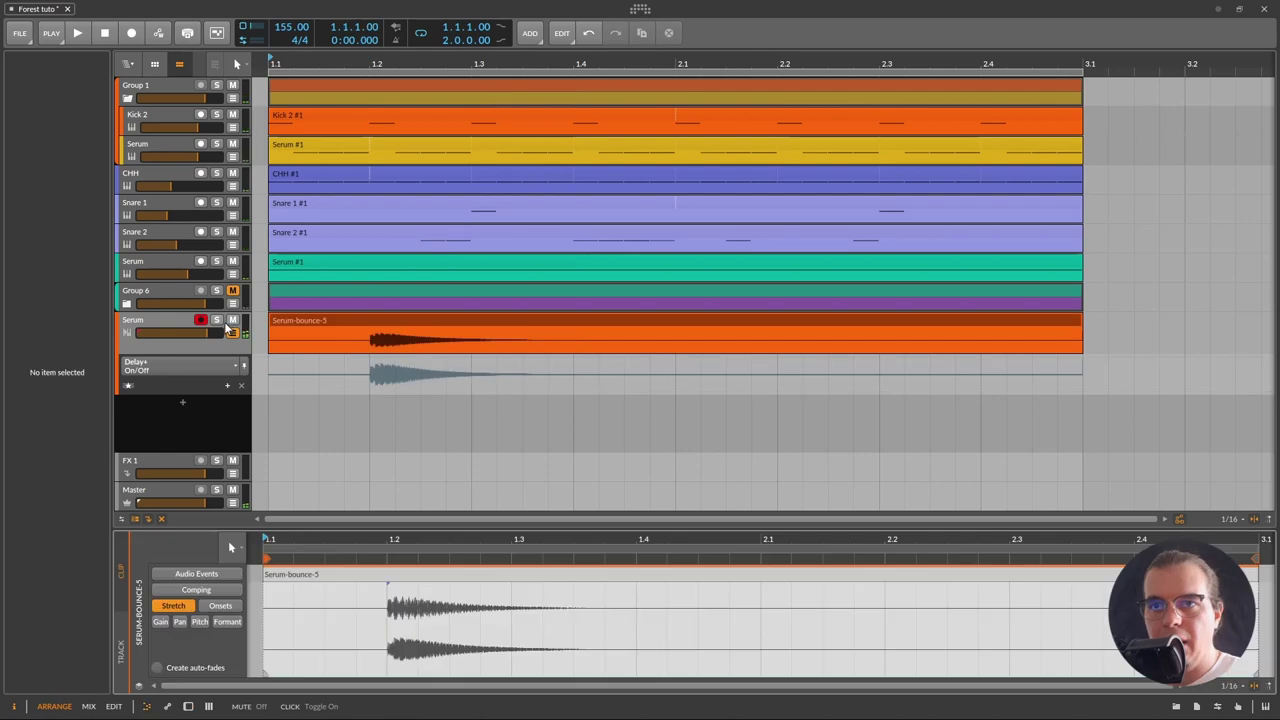
- Solo the bounced Serum track and transpose its Serum-bounce-5 audio clip to a pitch of -12
left_click(216, 319)
left_click(369, 321)
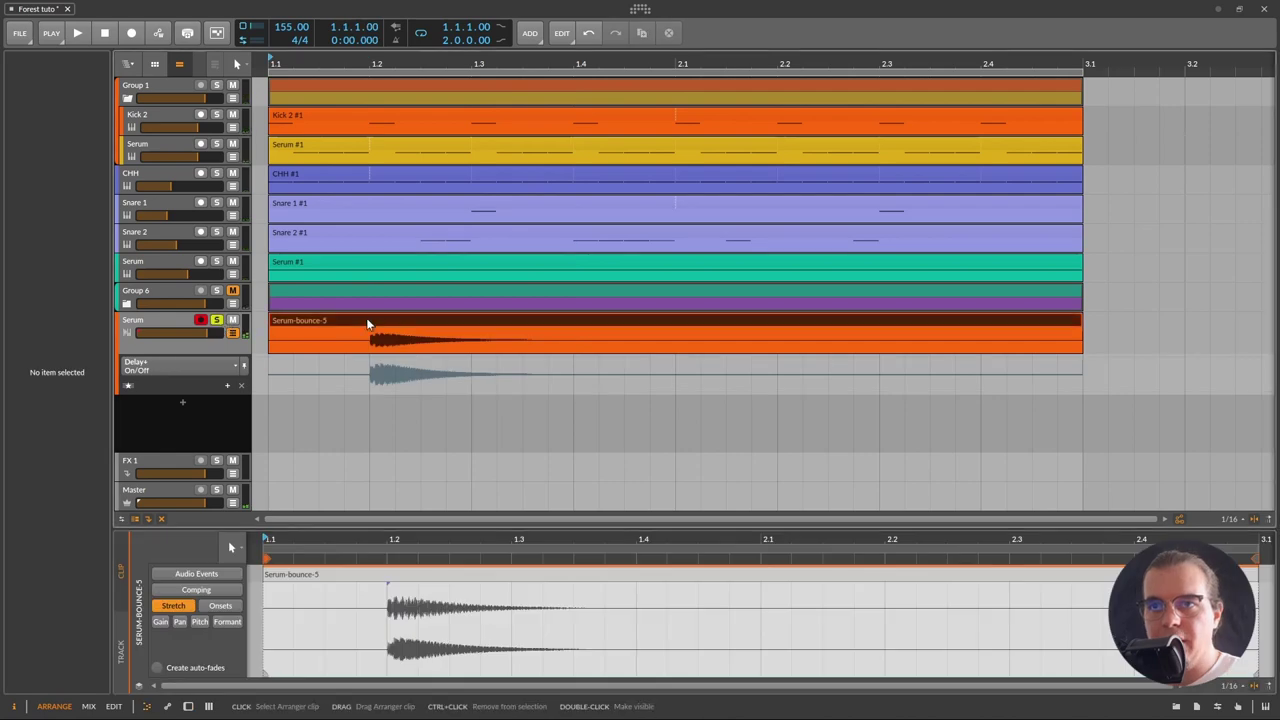
left_click(18, 683)
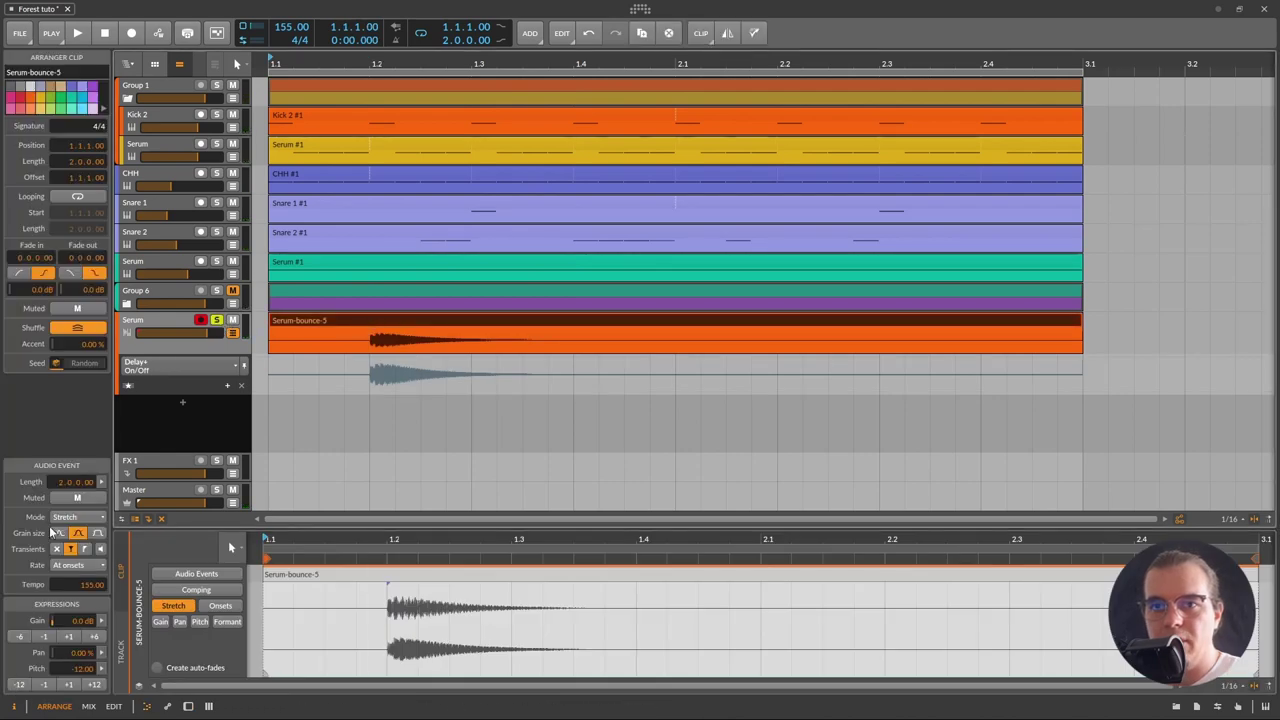
- Change the audio clip's stretch mode to Slice and audition the result
left_click(90, 519)
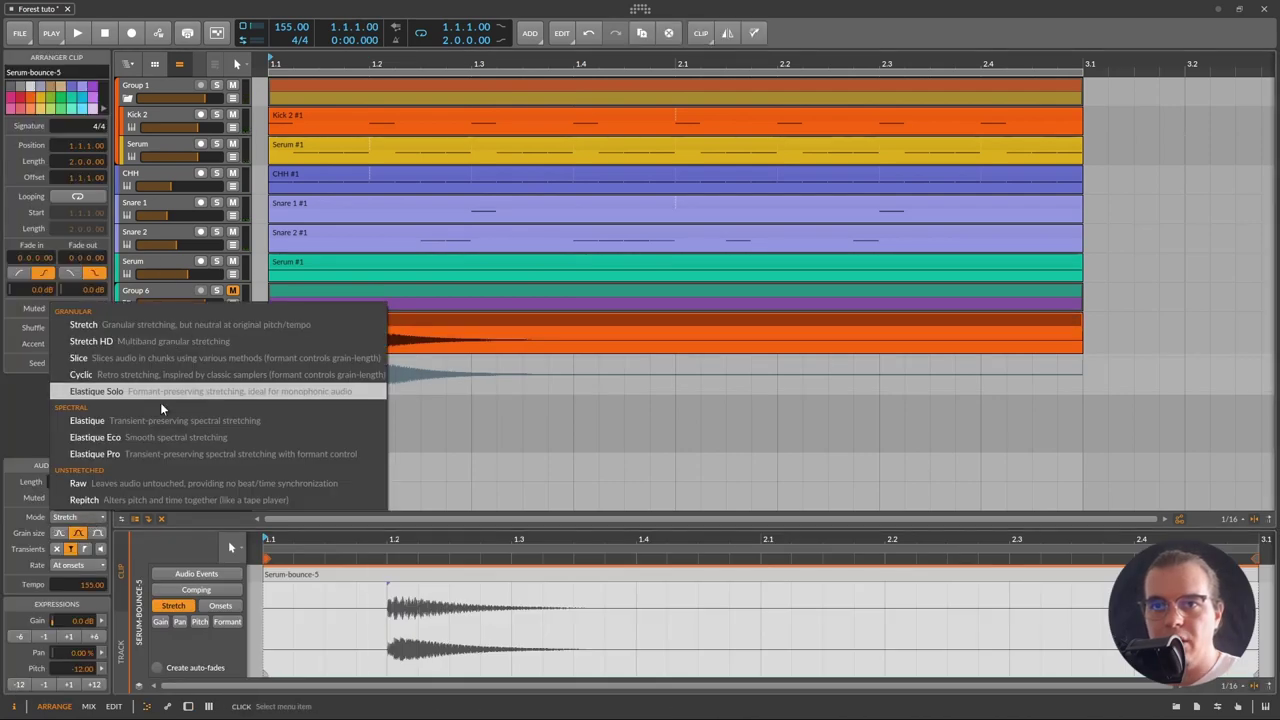
left_click(165, 357)
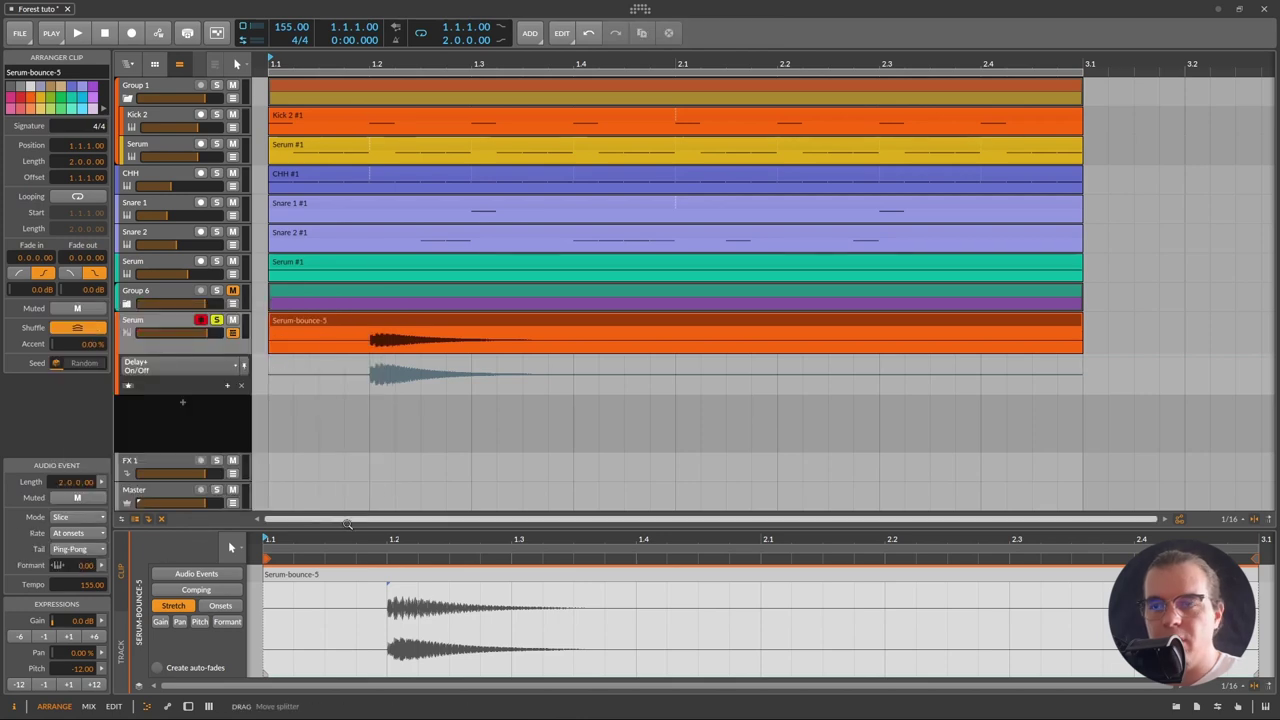
key("space")
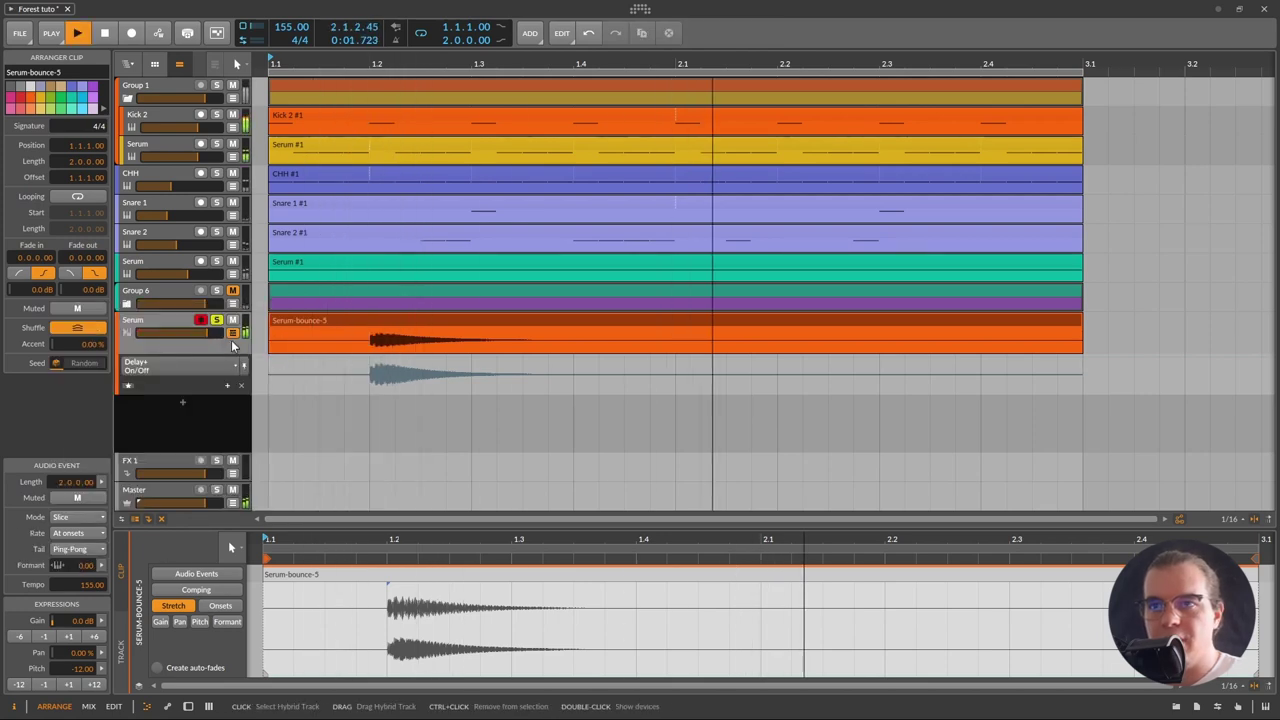
key("space")
key("space")
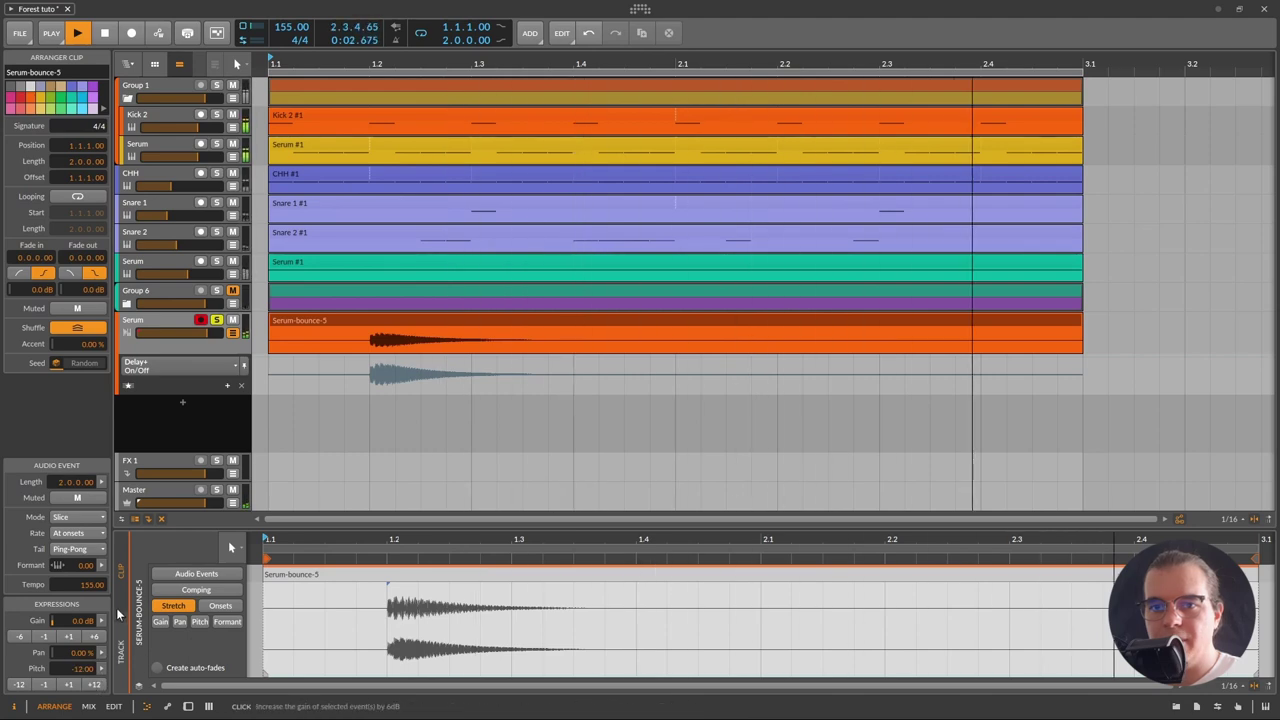
key("space")
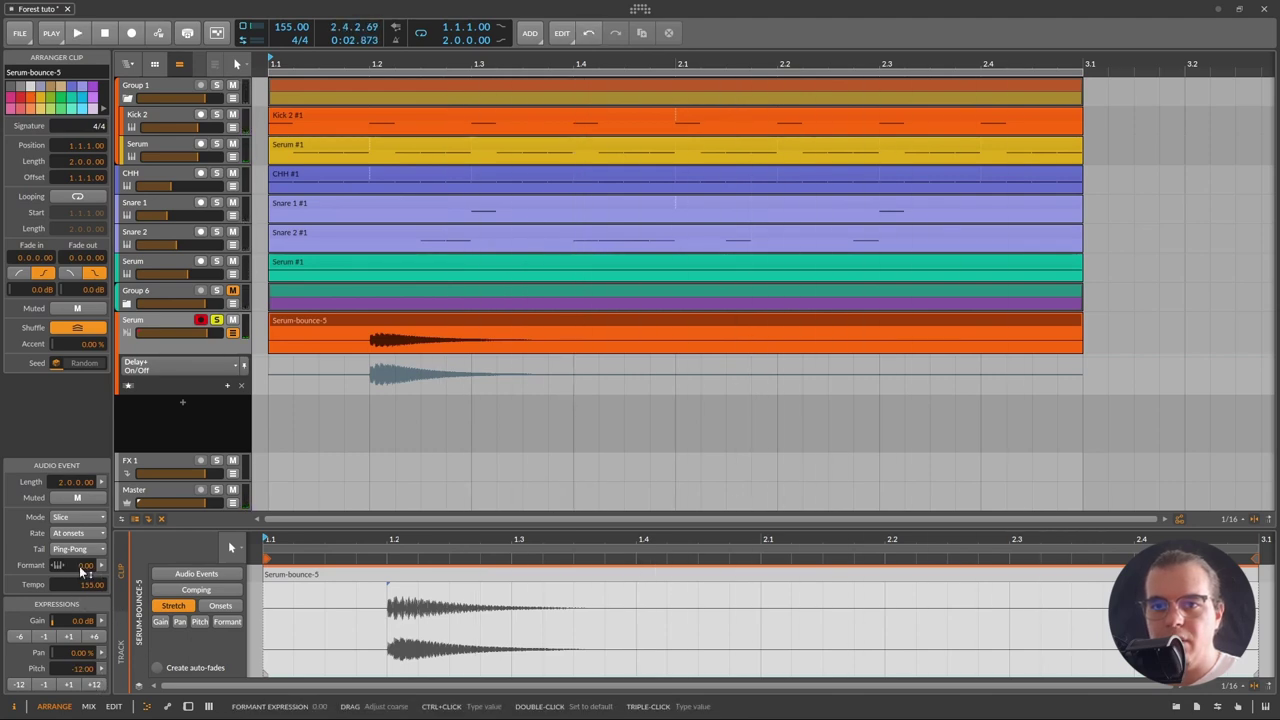
- Set the audio event's formant to 12 and listen to the loop
double_click(70, 567)
type("12")
key("Return")
key("space")
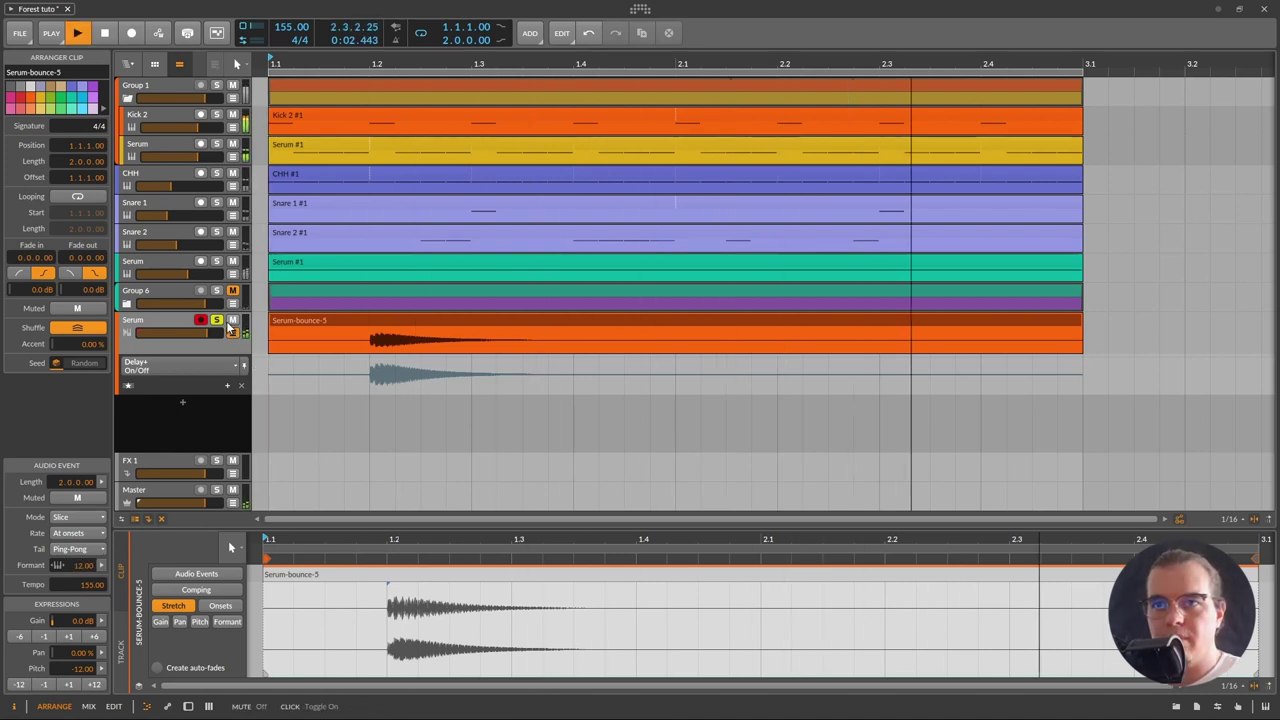
key("space")
- Unsolo the bounced Serum track, play it with the full mix and raise its volume slightly
left_click(374, 319)
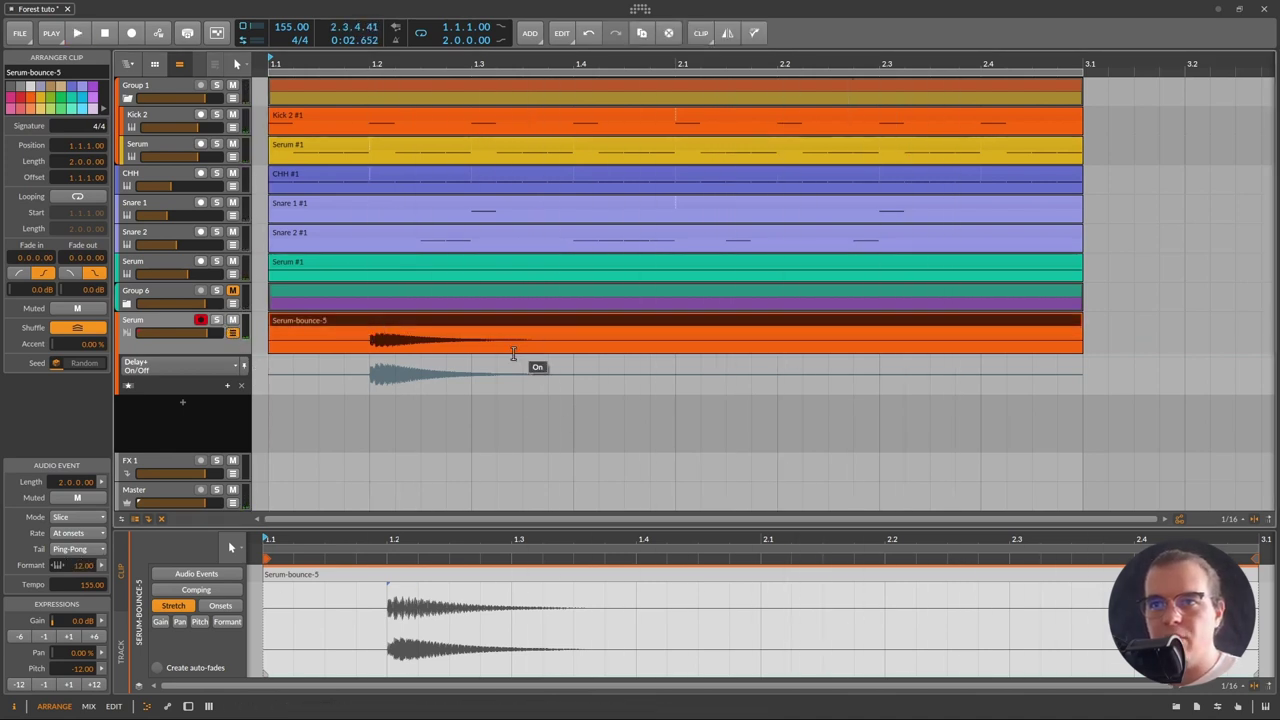
key("space")
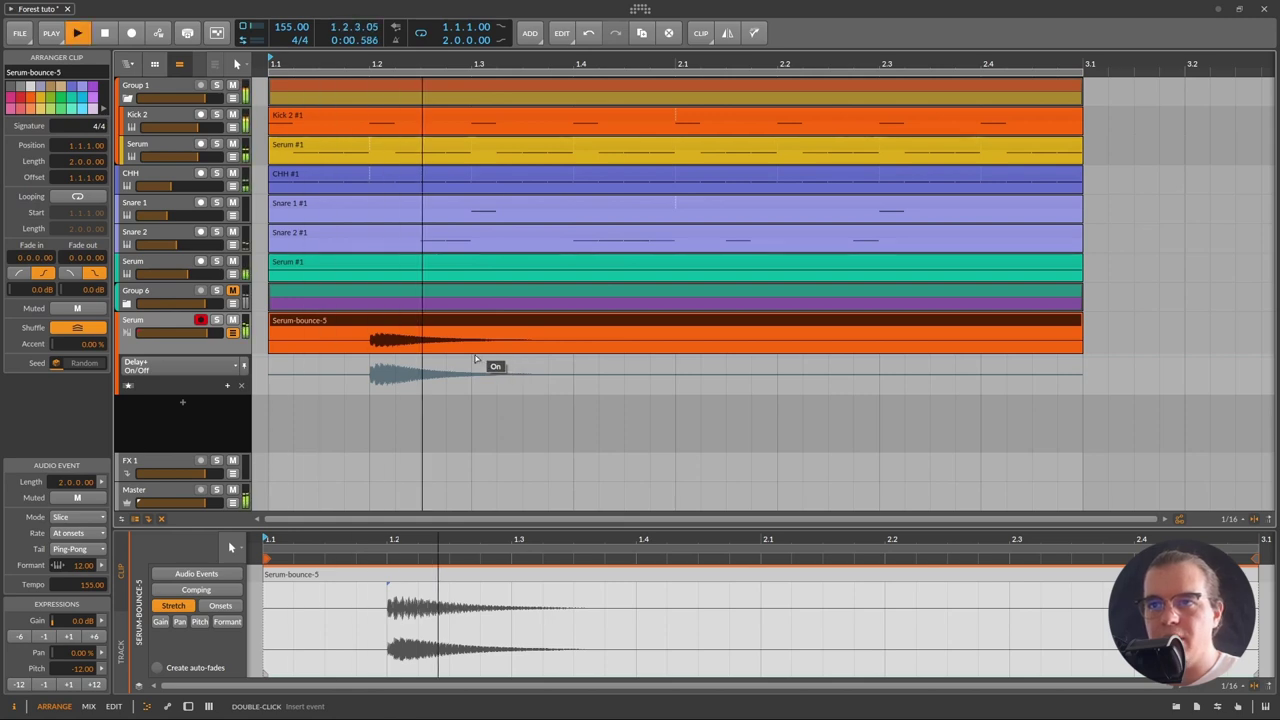
left_click_drag(185, 332, 208, 332)
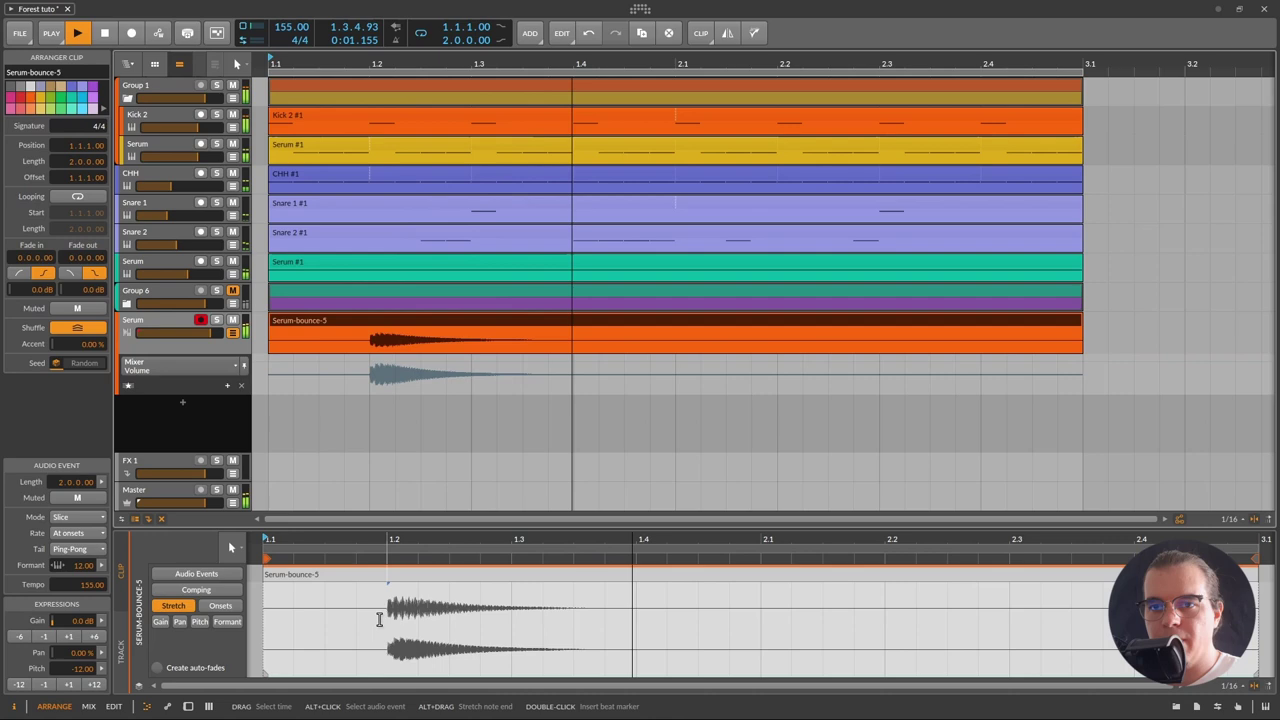
key("space")
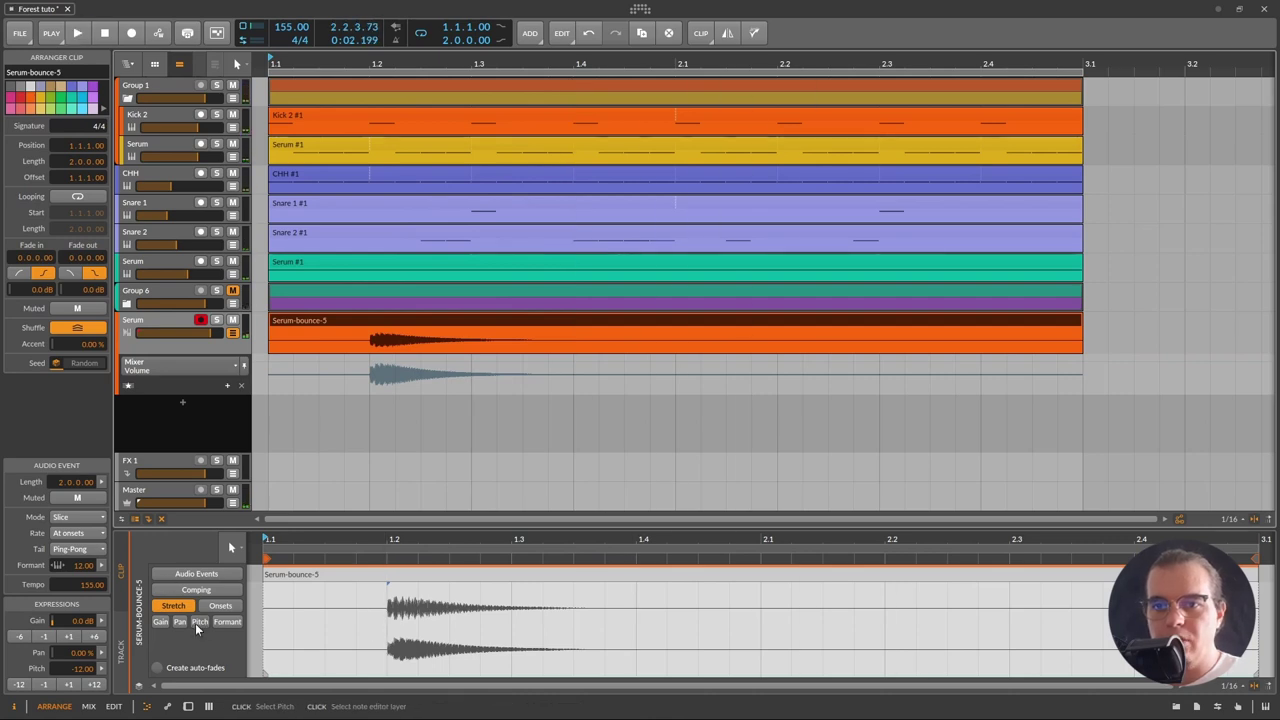
- Draw a pitch ramp in the Serum-bounce-5 clip rising from -12 at beat 1.2 to 0 at beat 1.3, and play it
left_click(199, 621)
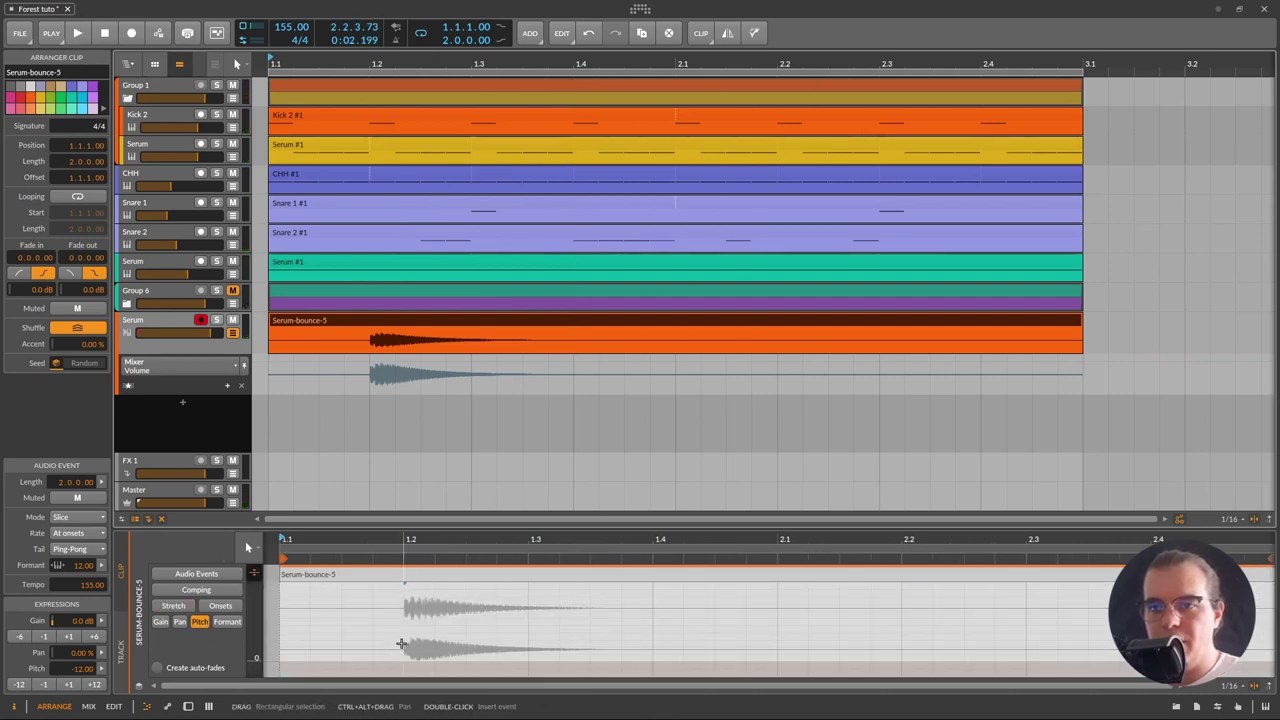
scroll(399, 655, "down", 3)
scroll(401, 655, "up", 1)
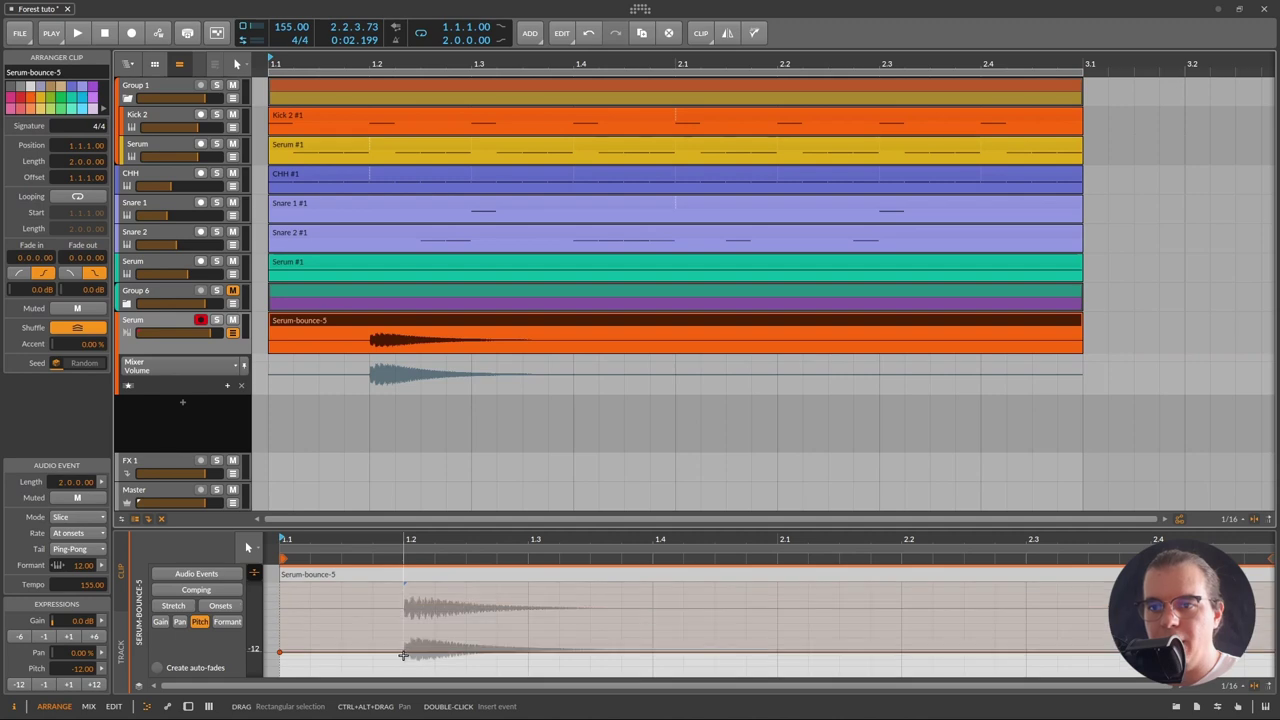
left_click_drag(403, 652, 528, 613)
key("space")
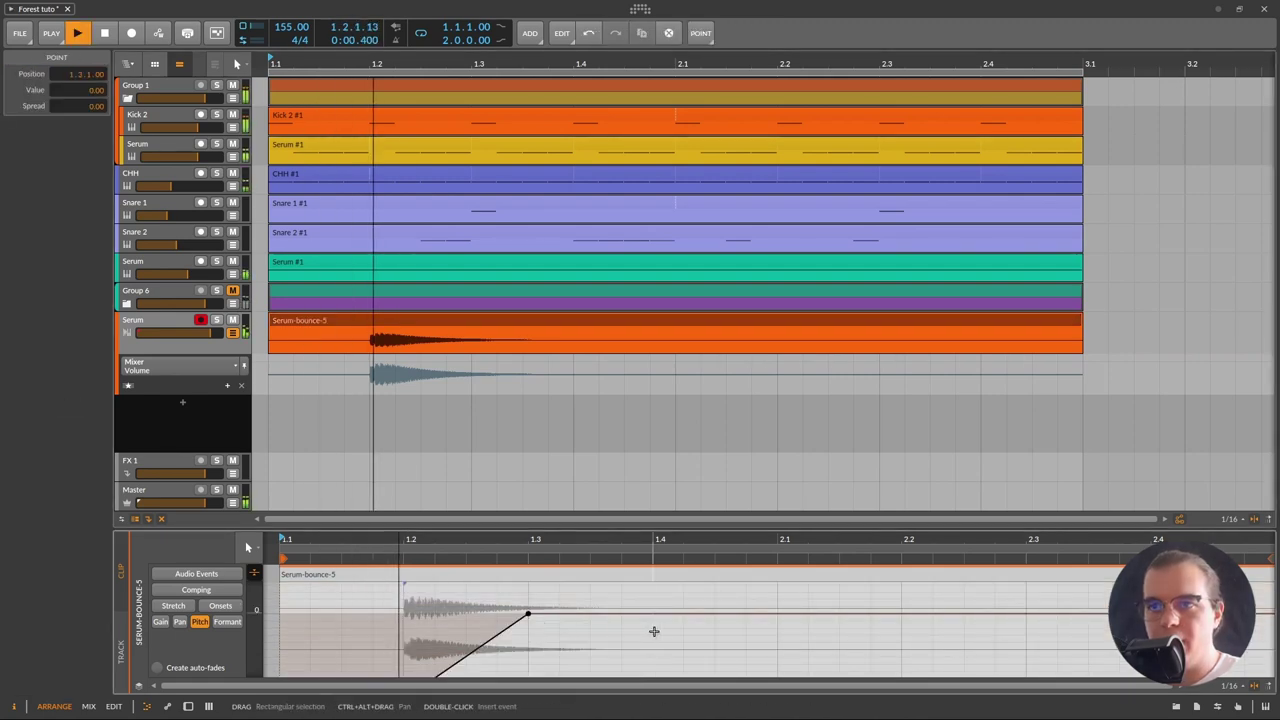
- Bend the clip's pitch ramp between beats 1.2 and 1.3 into a slow-starting upward curve and audition it
left_click_drag(563, 526, 563, 463)
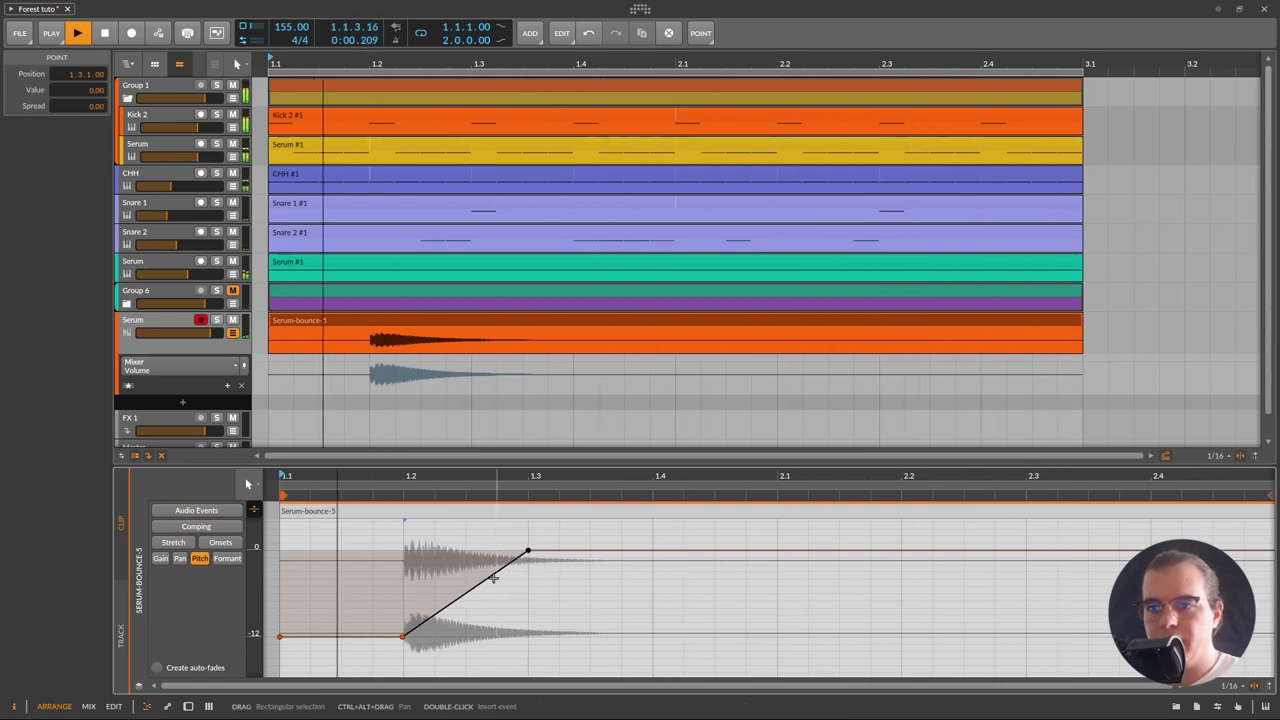
left_click(496, 574)
left_click_drag(496, 574, 497, 582, "alt")
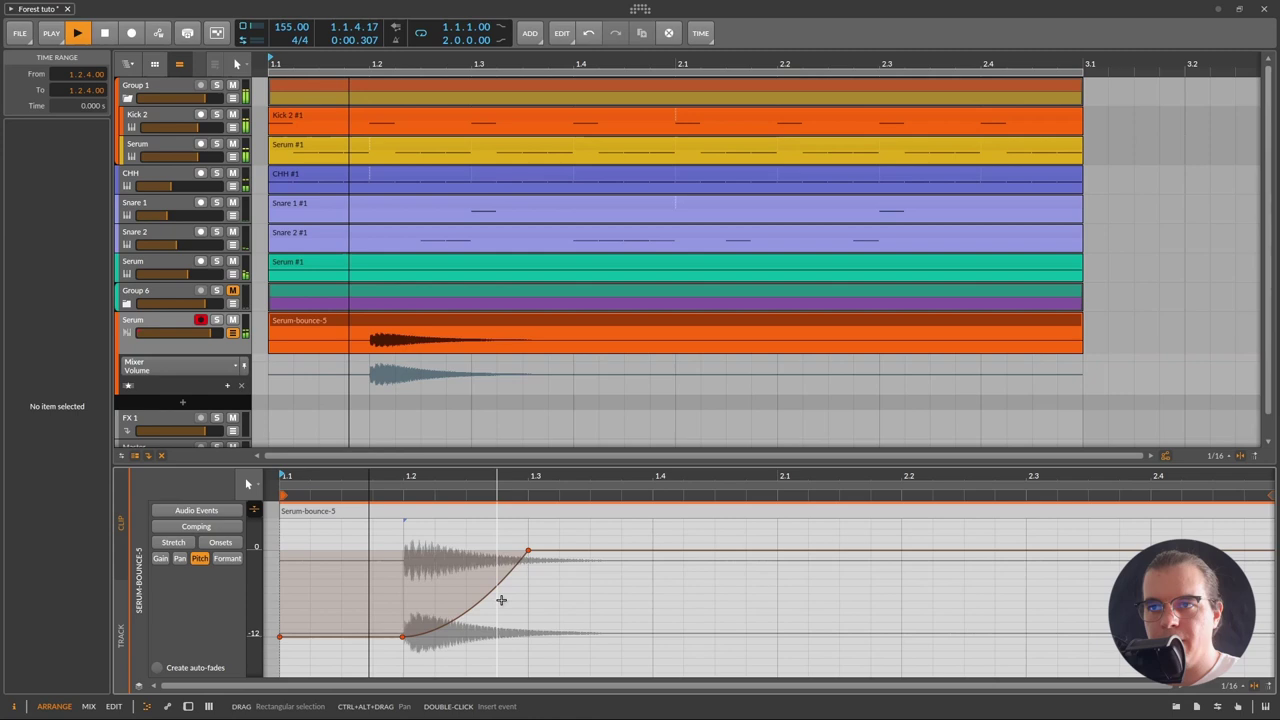
left_click_drag(566, 466, 550, 574)
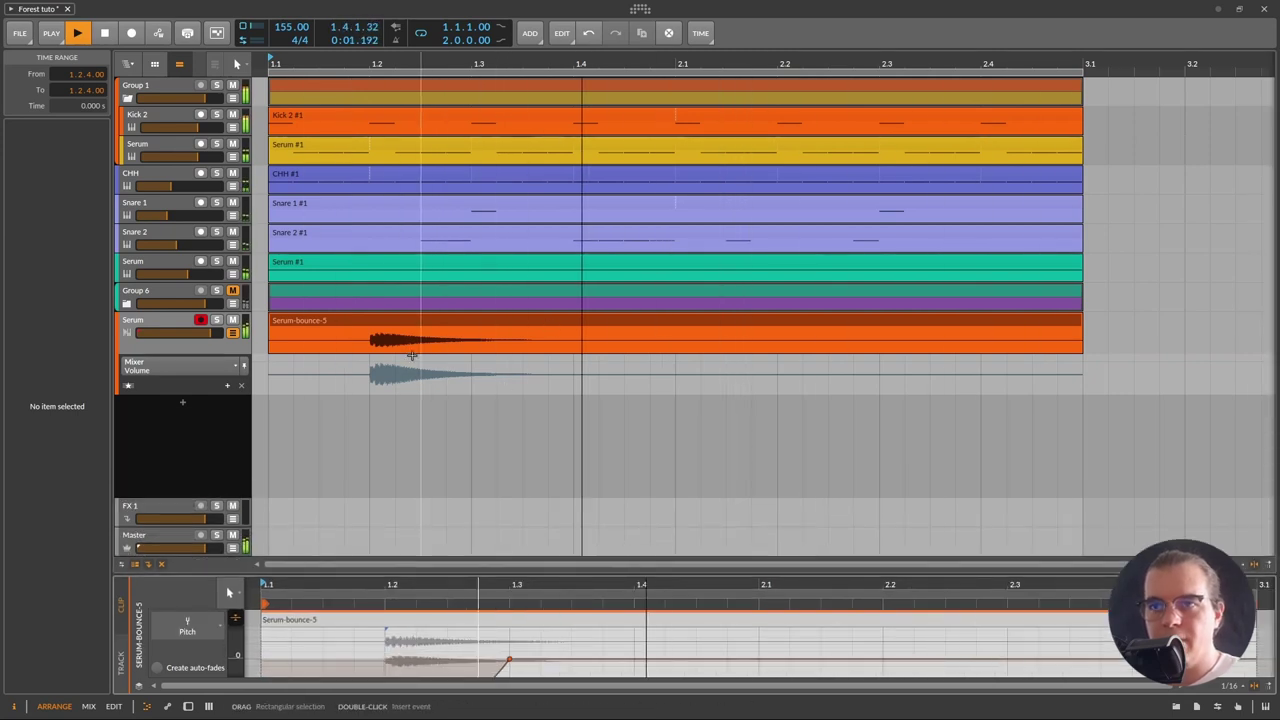
key("space")
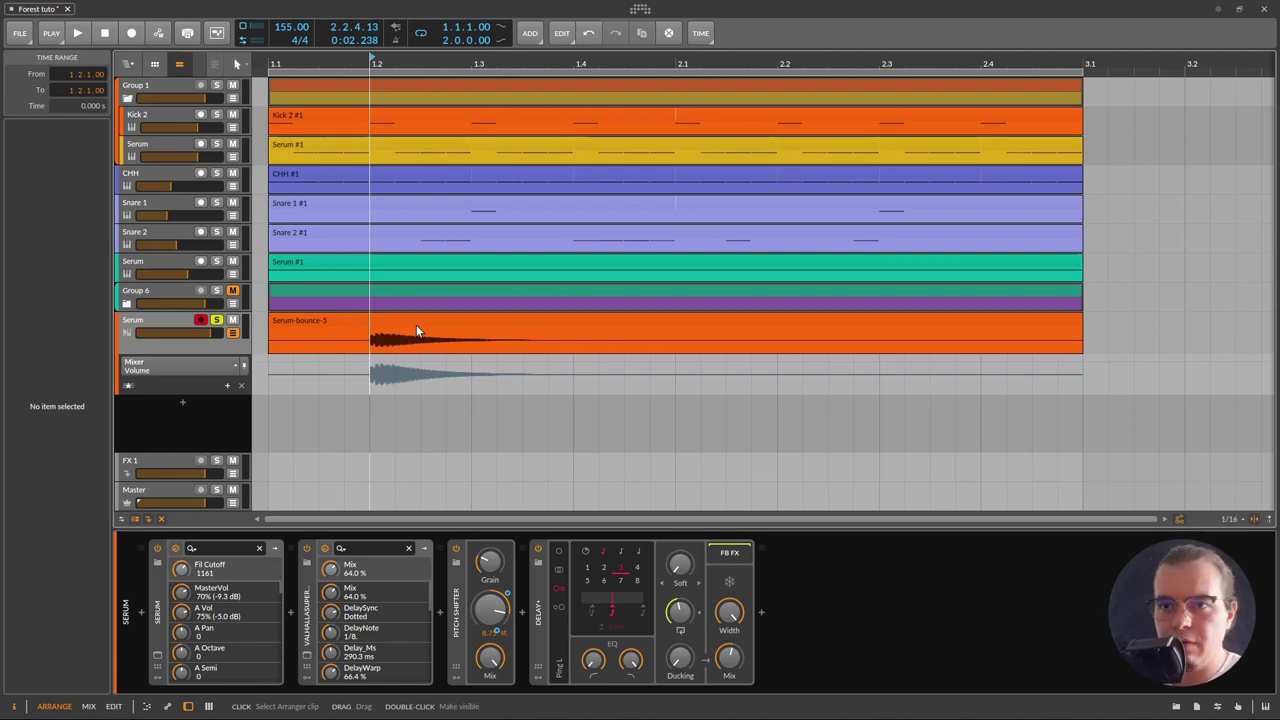
- Add a new instrument track below the Serum track and load the Vital synth on it
key("ctrl+t")
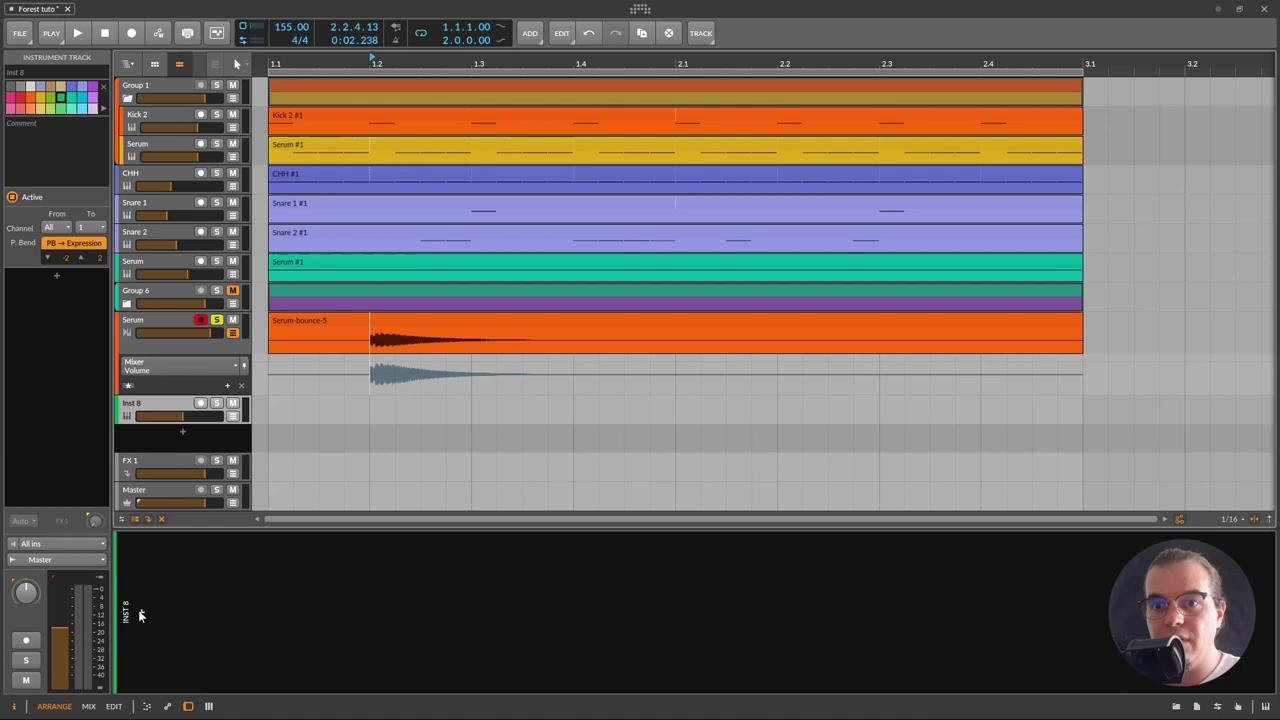
left_click(141, 613)
- Look through oscillator 1's unison stack modes in Vital, and set its detune range to 48 and unison detune to 100%
left_click(505, 94)
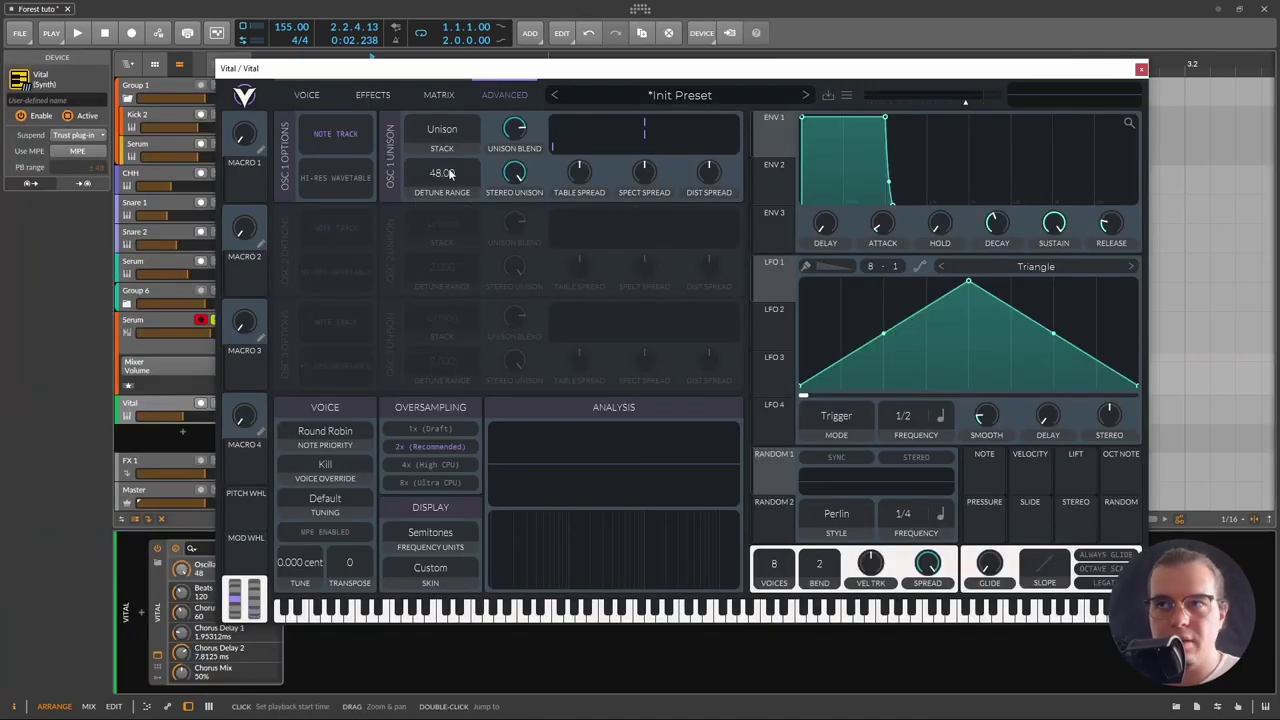
left_click(456, 127)
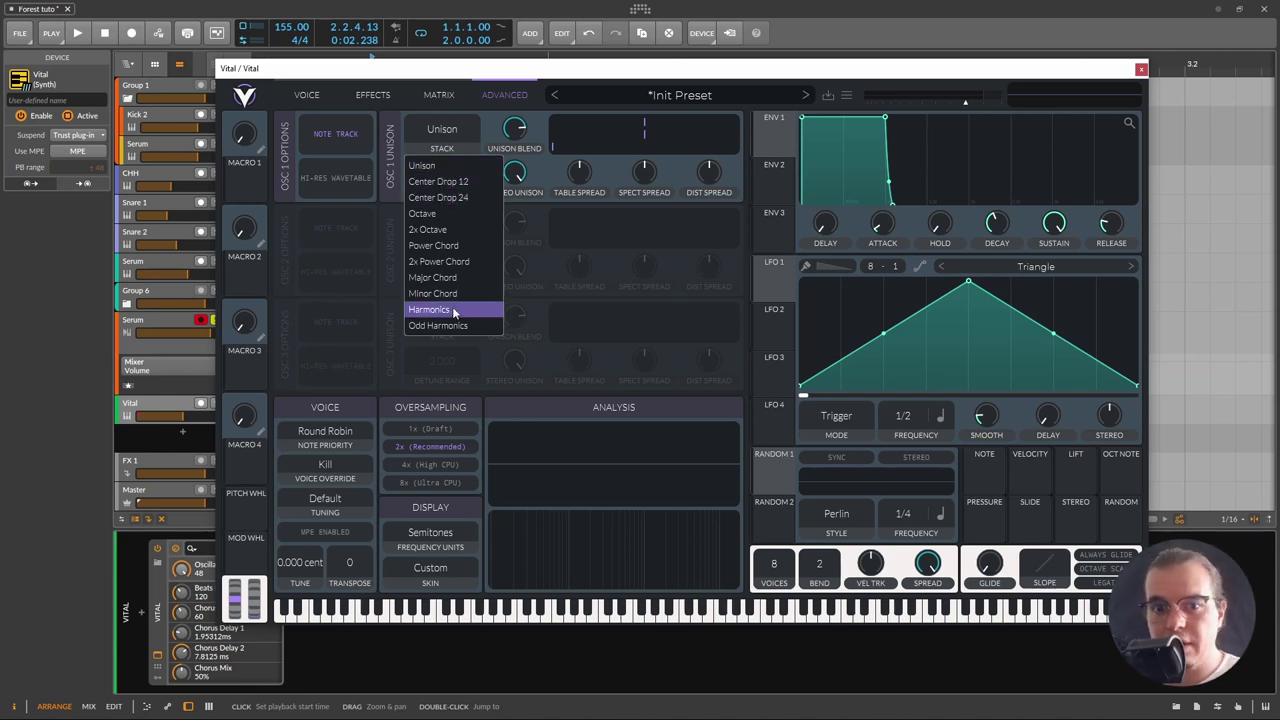
left_click(320, 94)
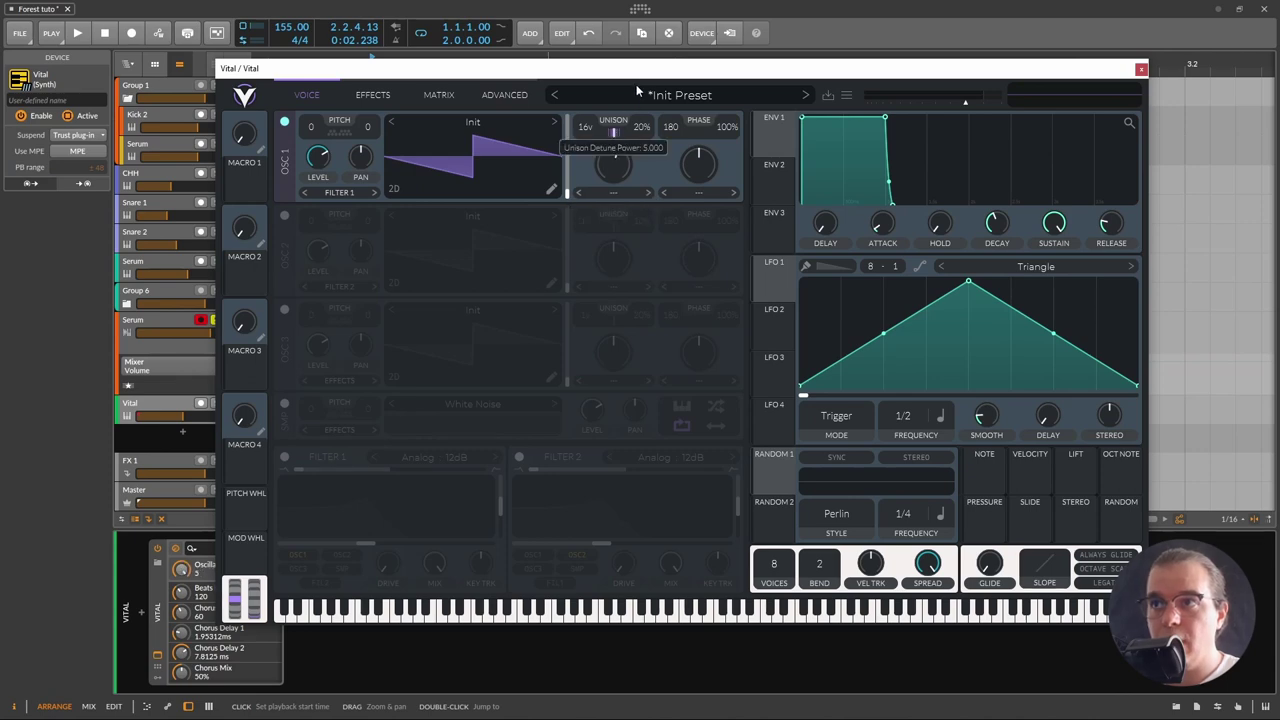
mouse_move(633, 107)
left_mouse_down()
mouse_move(592, 204)
mouse_move(599, 157)
mouse_move(646, 128)
left_mouse_up()
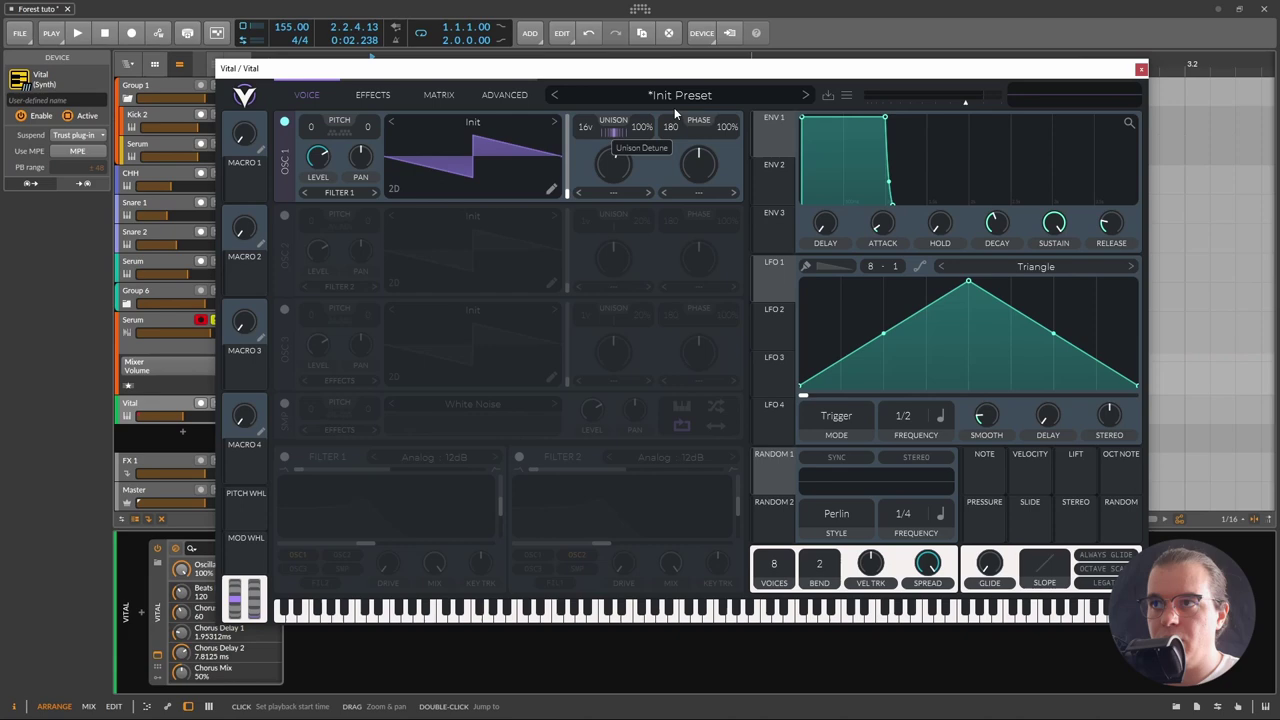